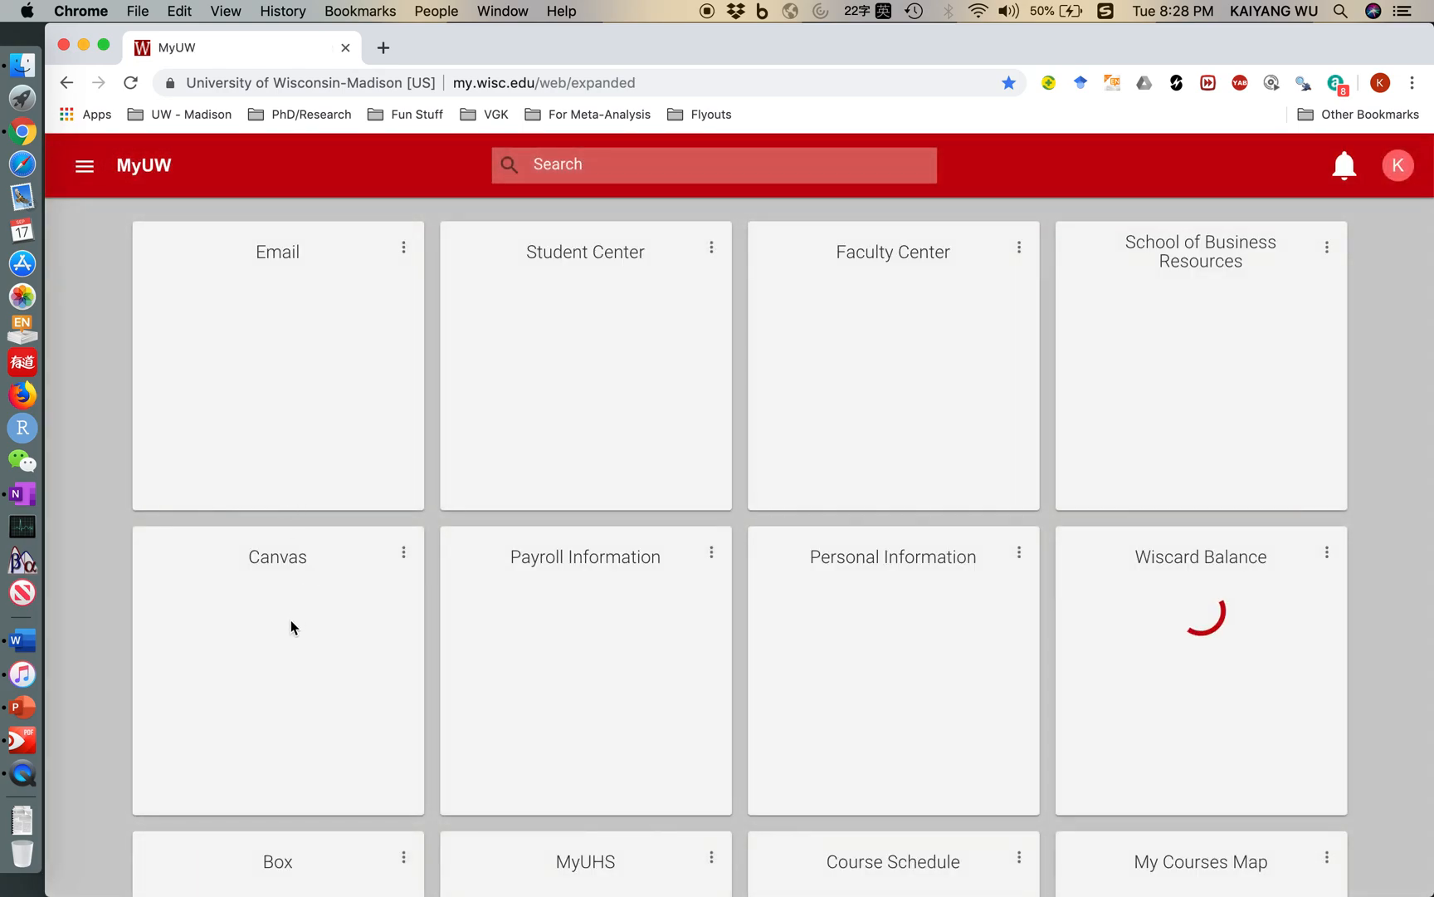
Open the Week 3 page "Library Resource for Secondary Data & Text Mining Continued" in the MARKETNG310 course modules on Canvas.
left_click(288, 648)
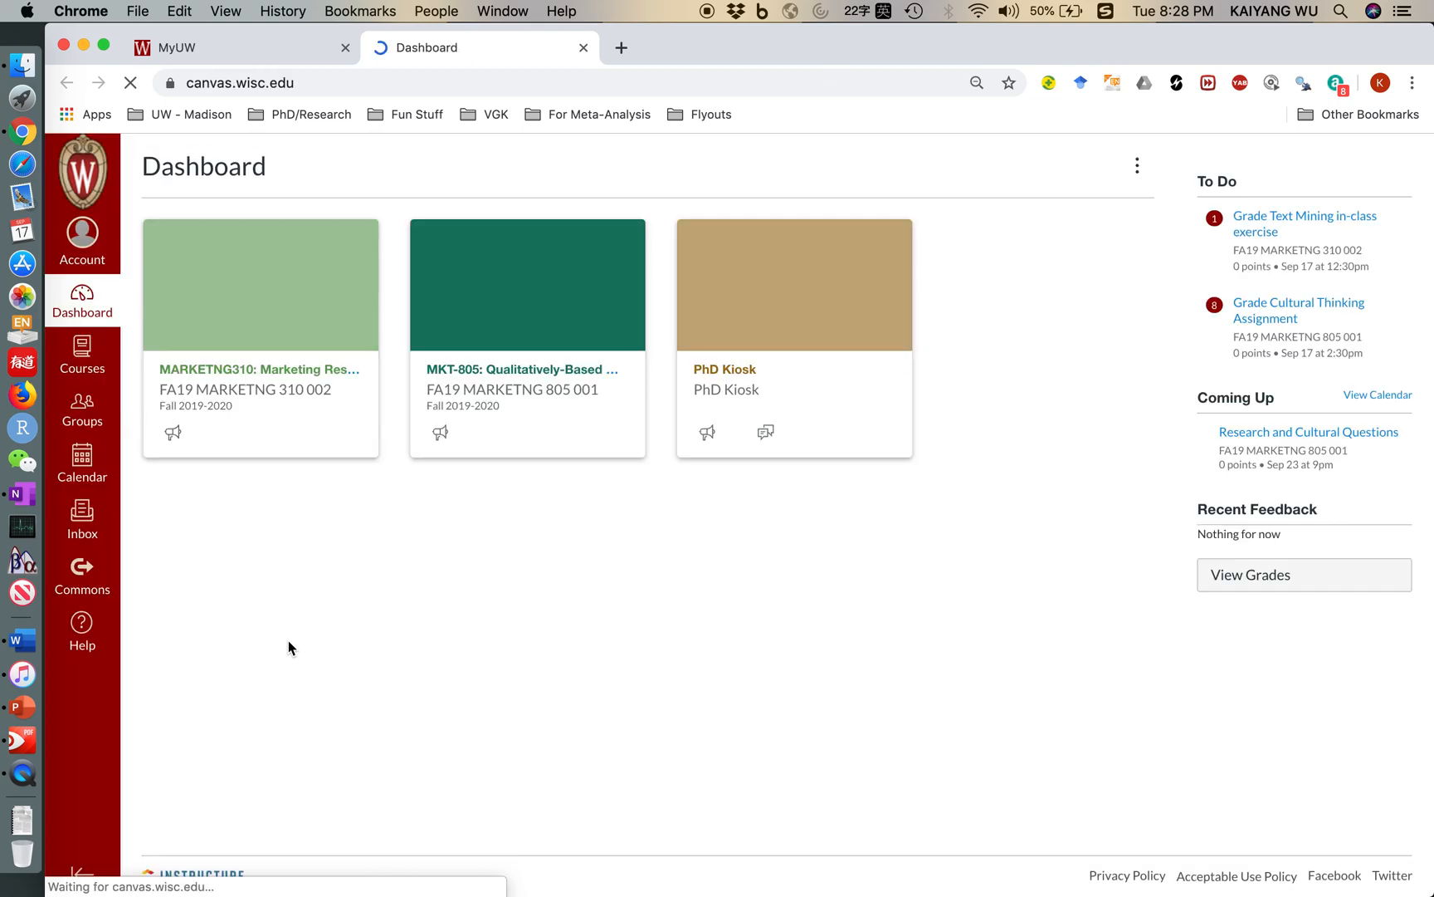
left_click(289, 384)
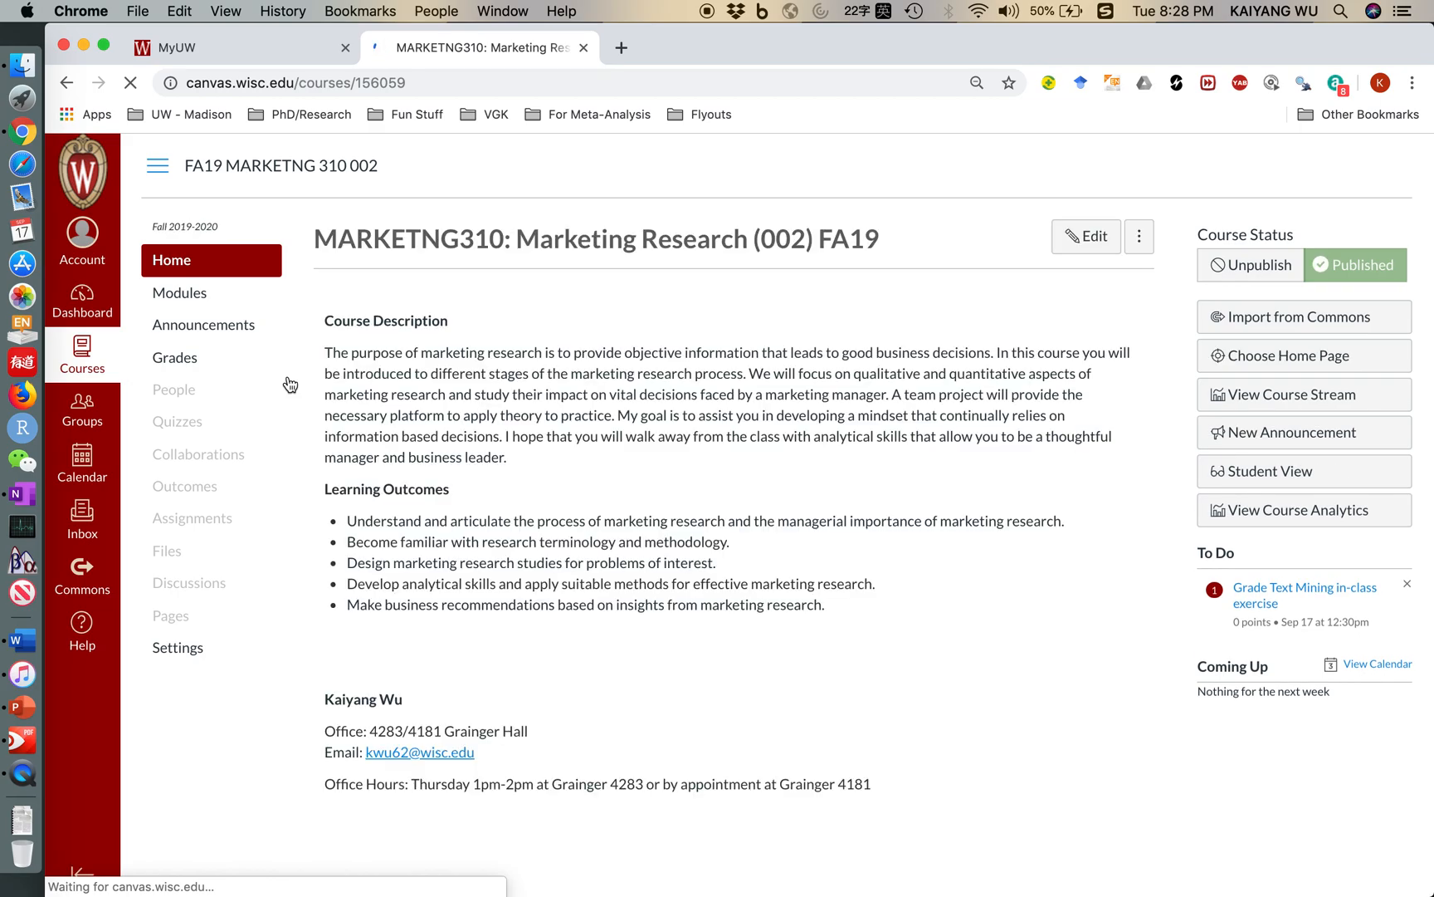
left_click(247, 298)
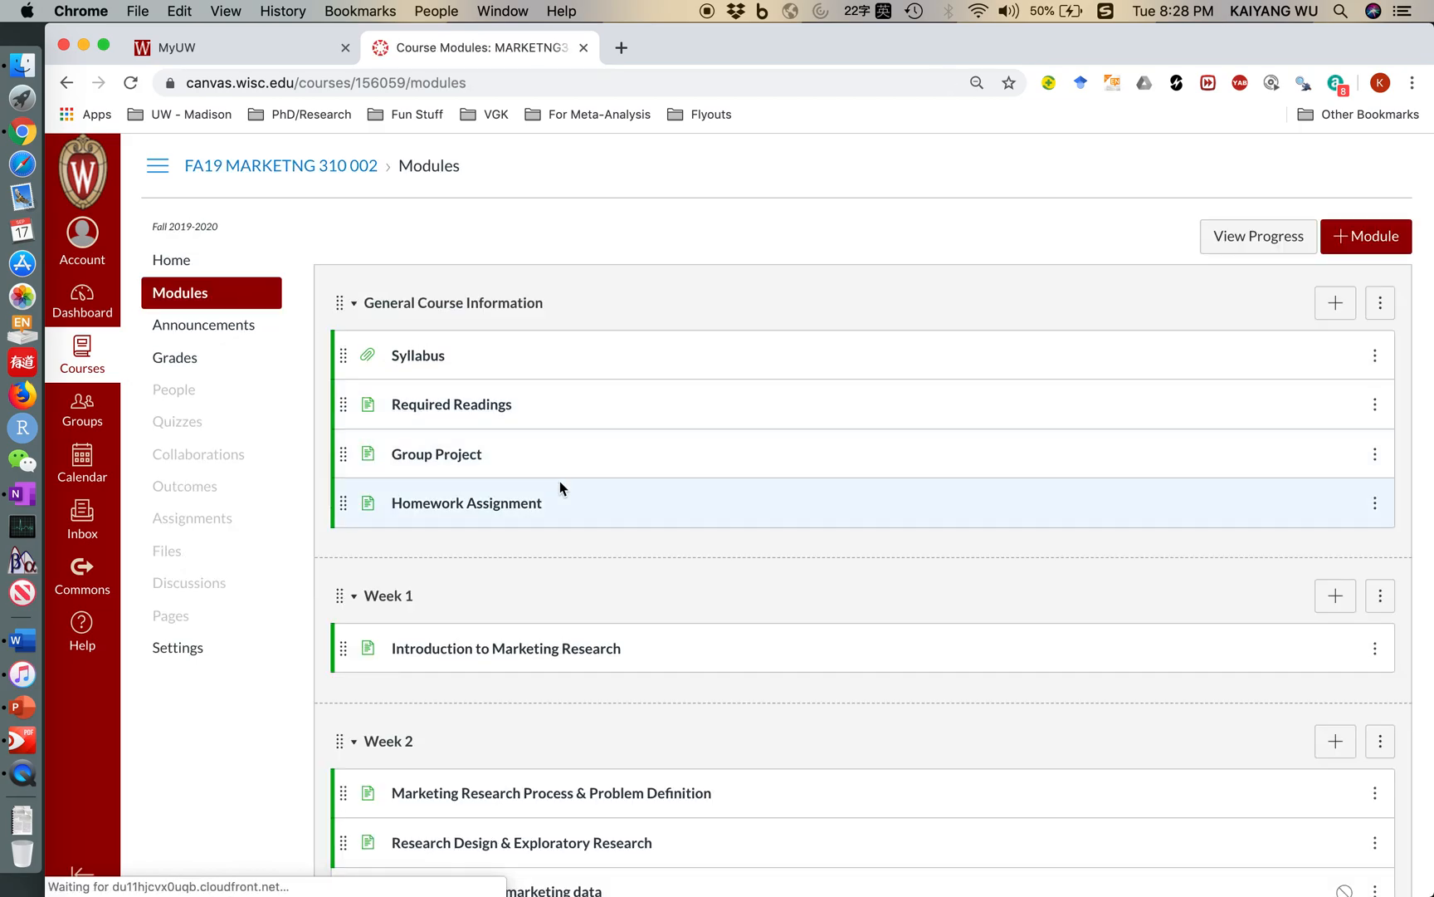
scroll(560, 486, "down", 10)
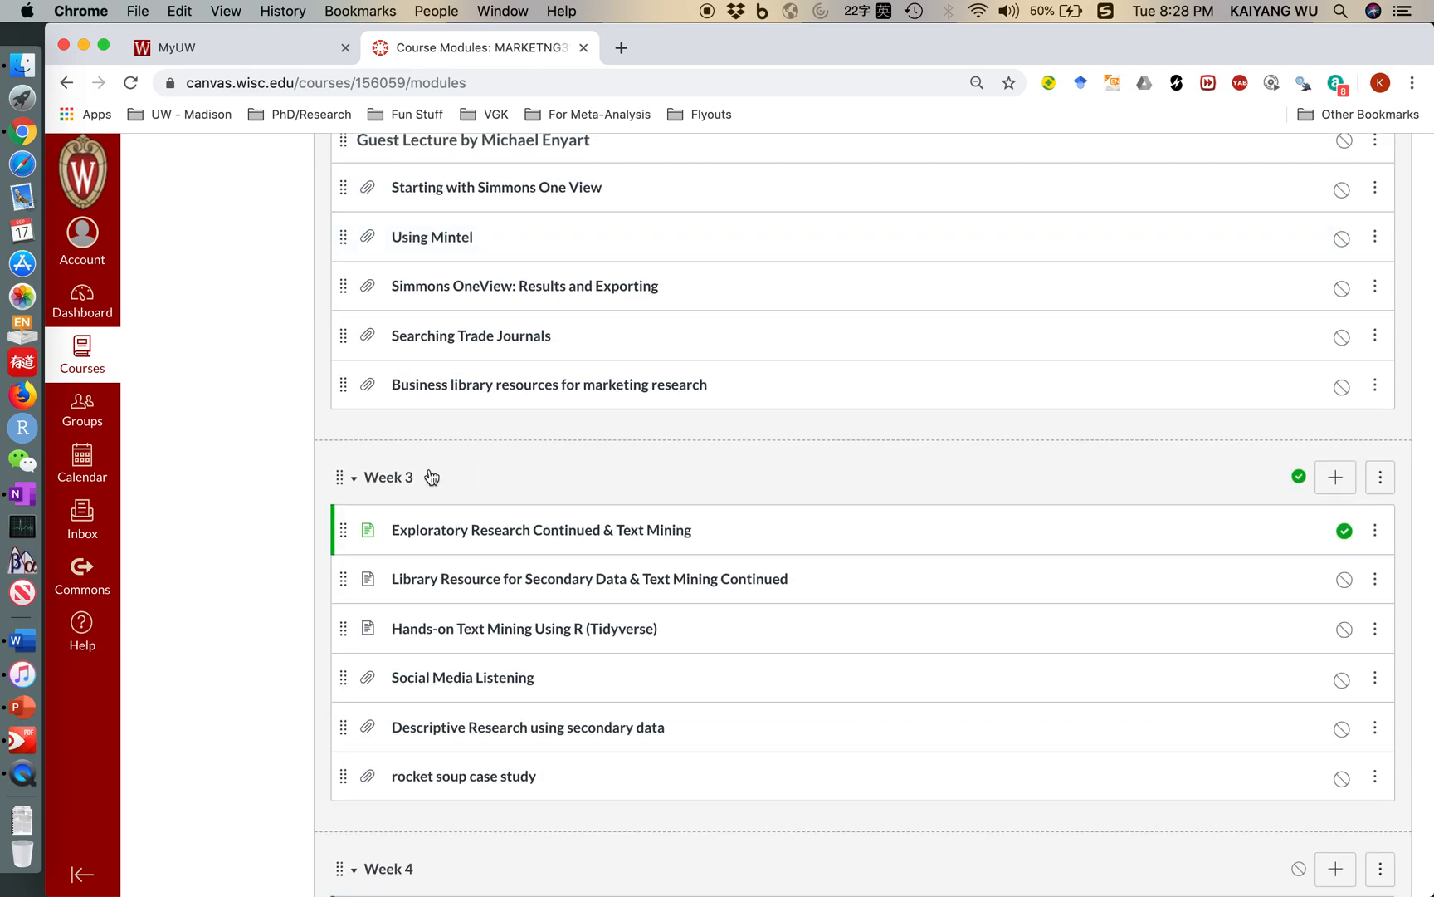
left_click(413, 585)
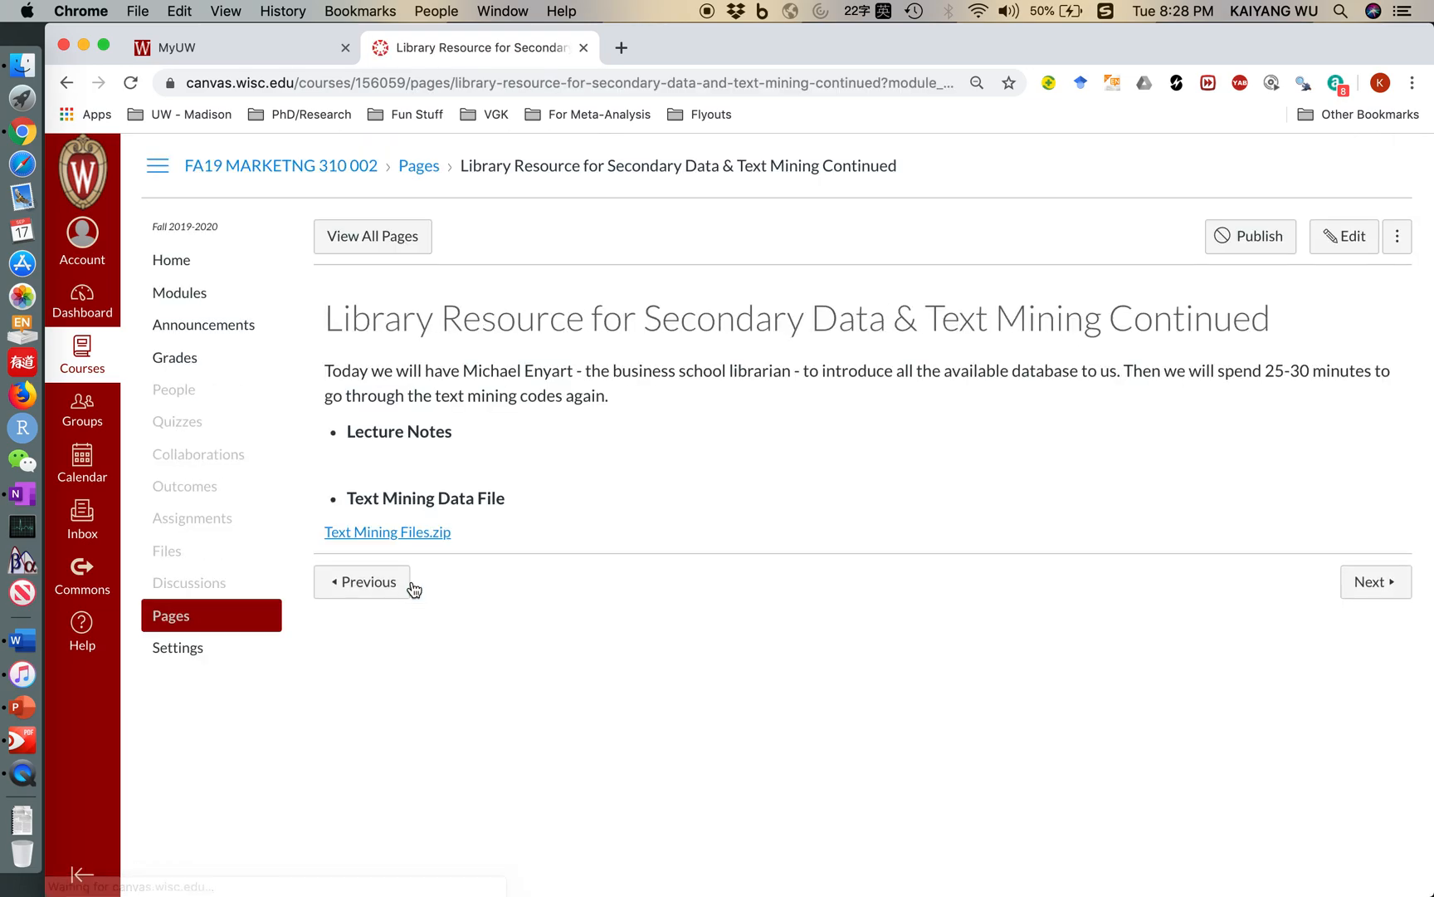
Download Text Mining Files.zip from the course page and show the downloaded file in Finder.
left_click(417, 539)
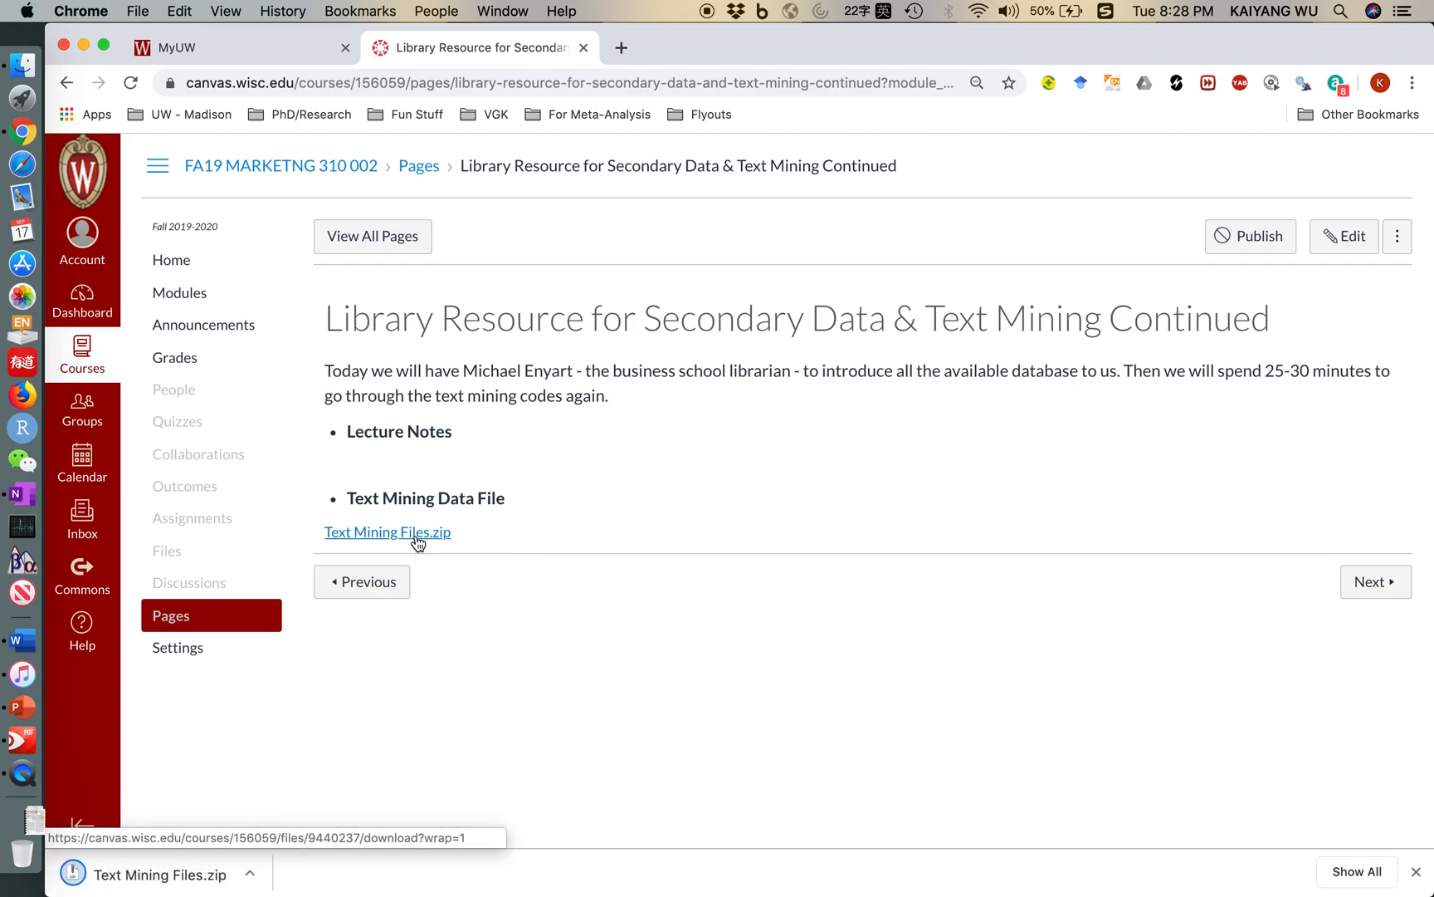
left_click(251, 874)
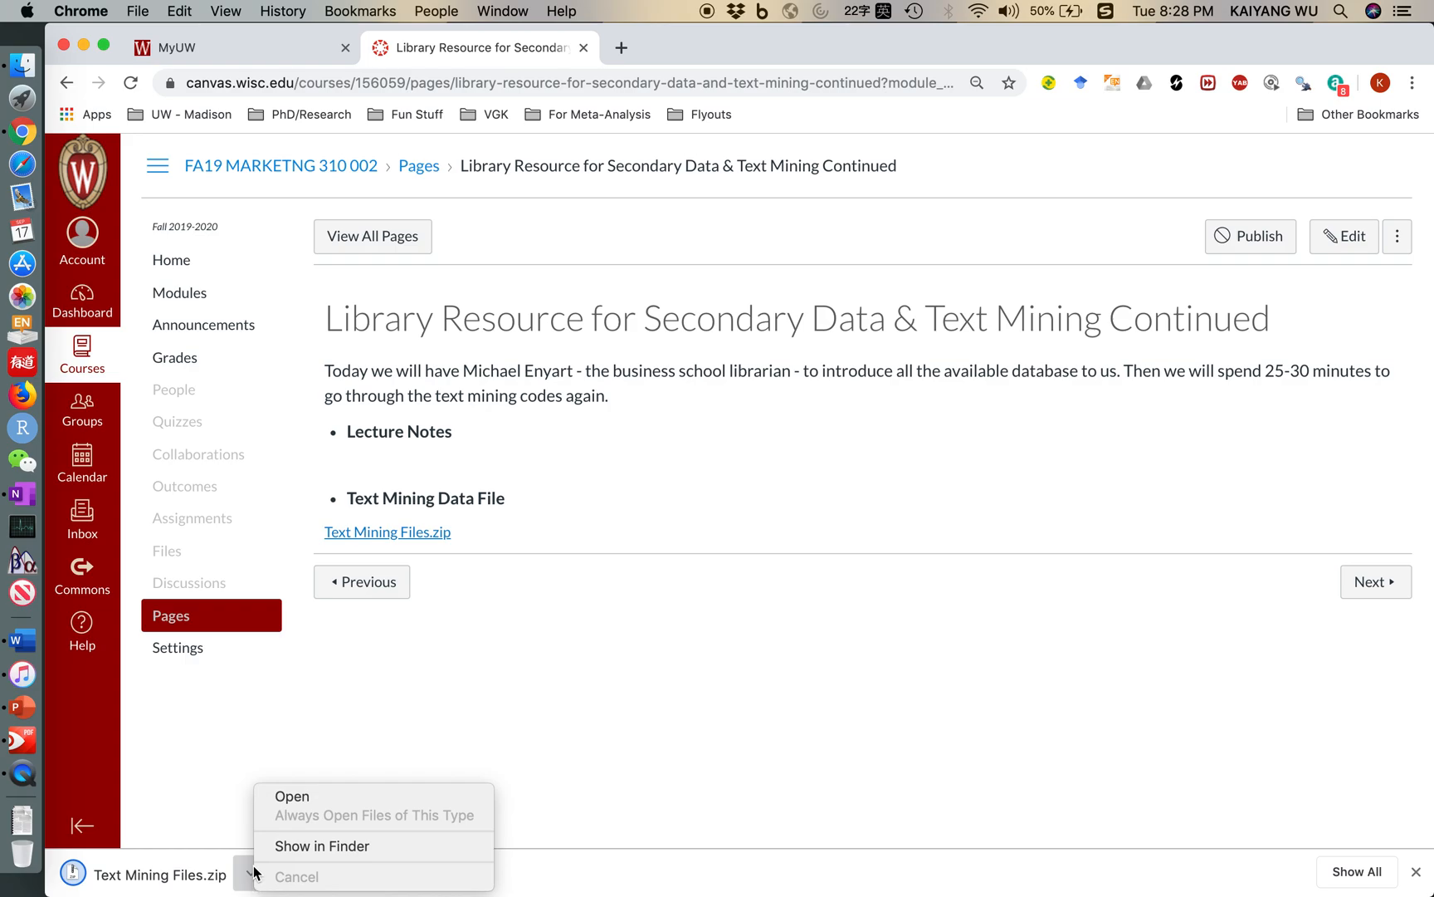
left_click(284, 847)
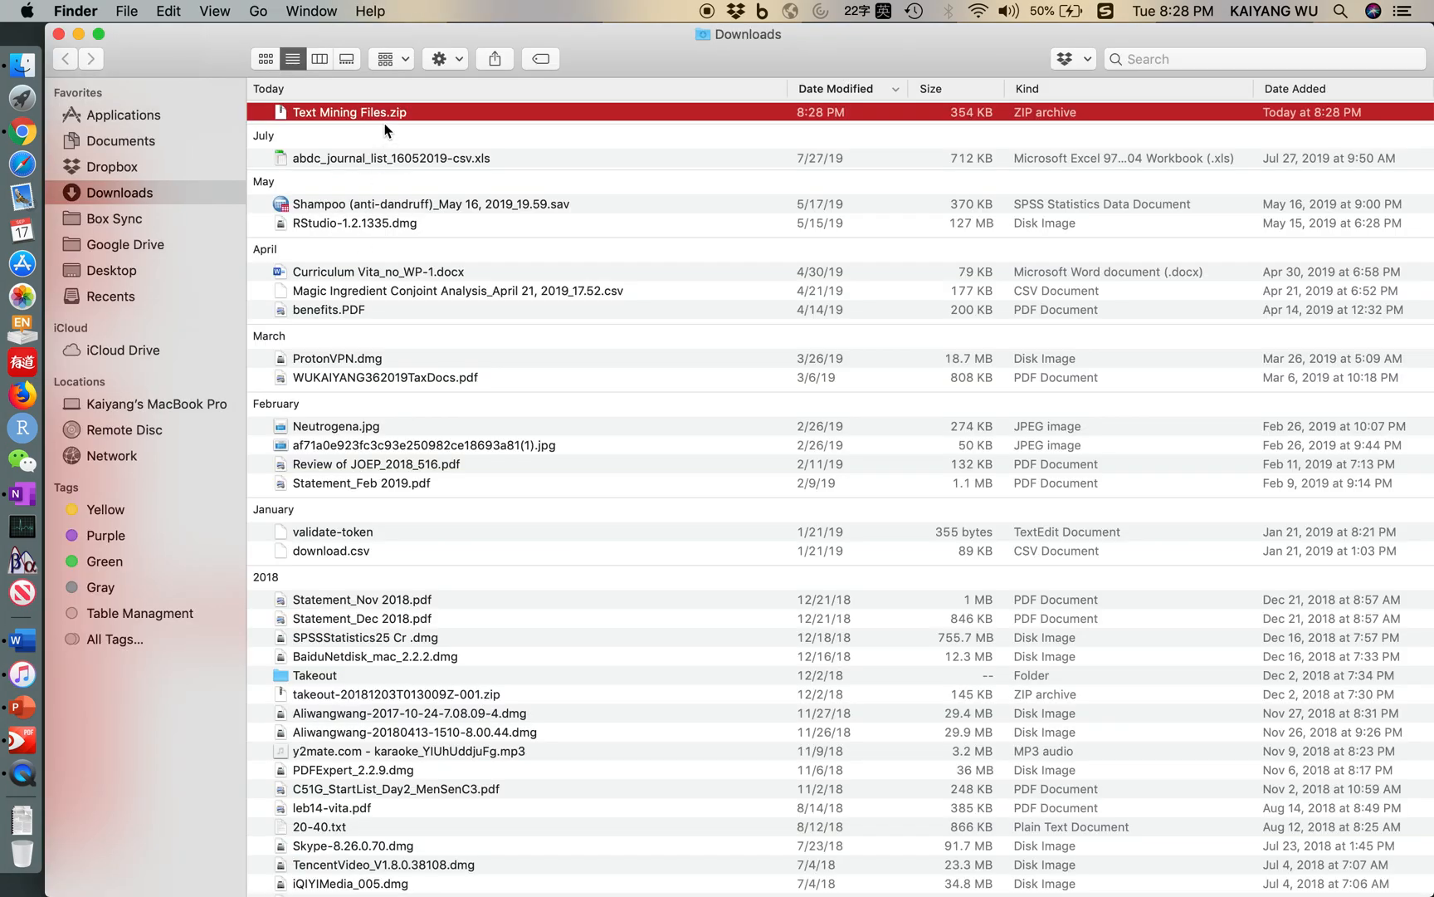
Extract Text Mining Files.zip in the Downloads folder and dismiss the backup notification.
right_click(387, 115)
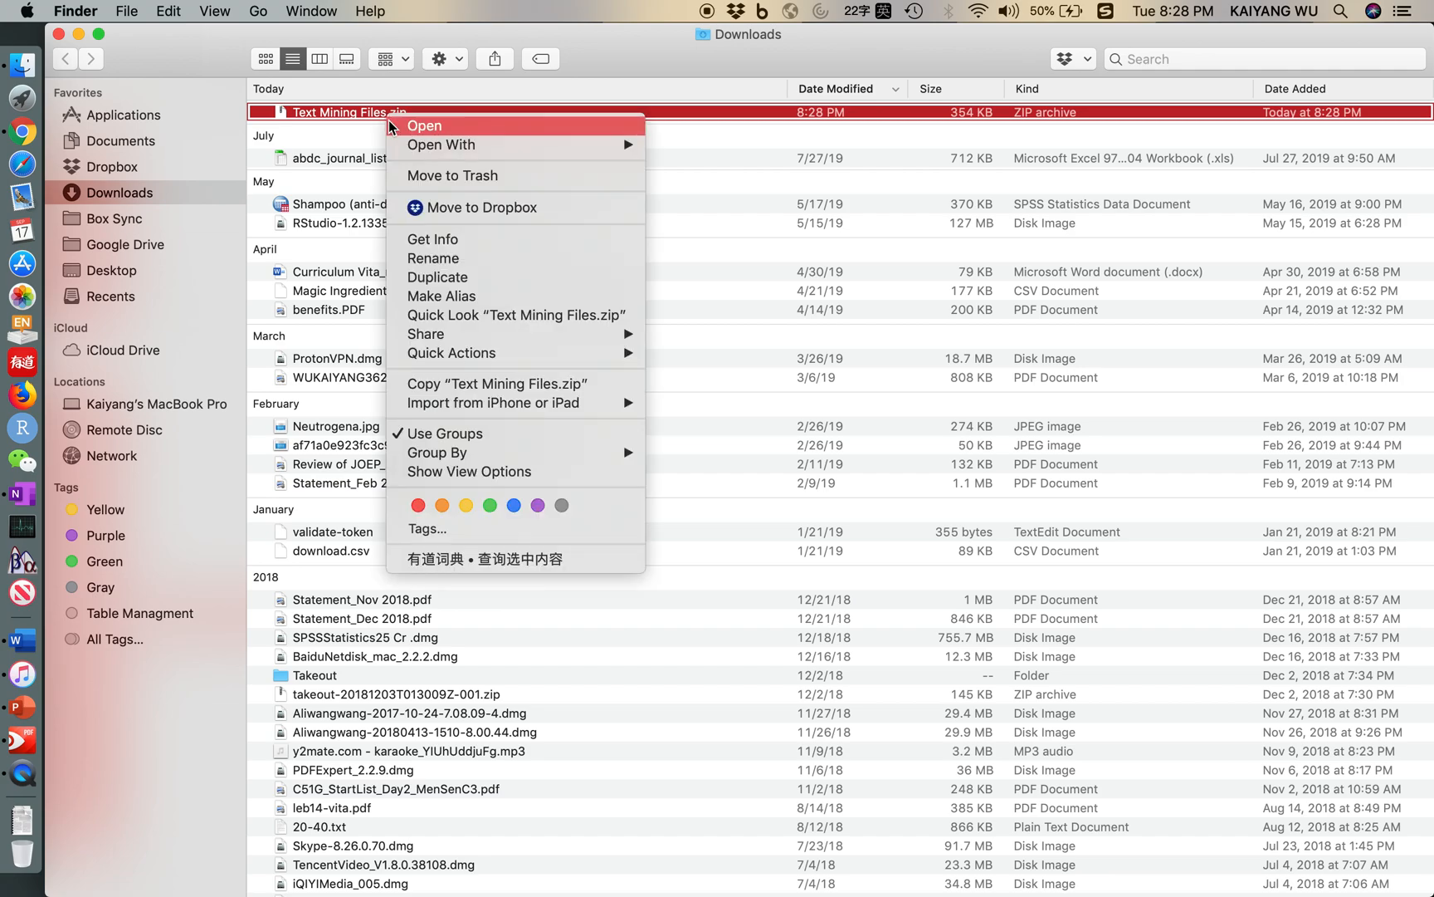
mouse_move(411, 154)
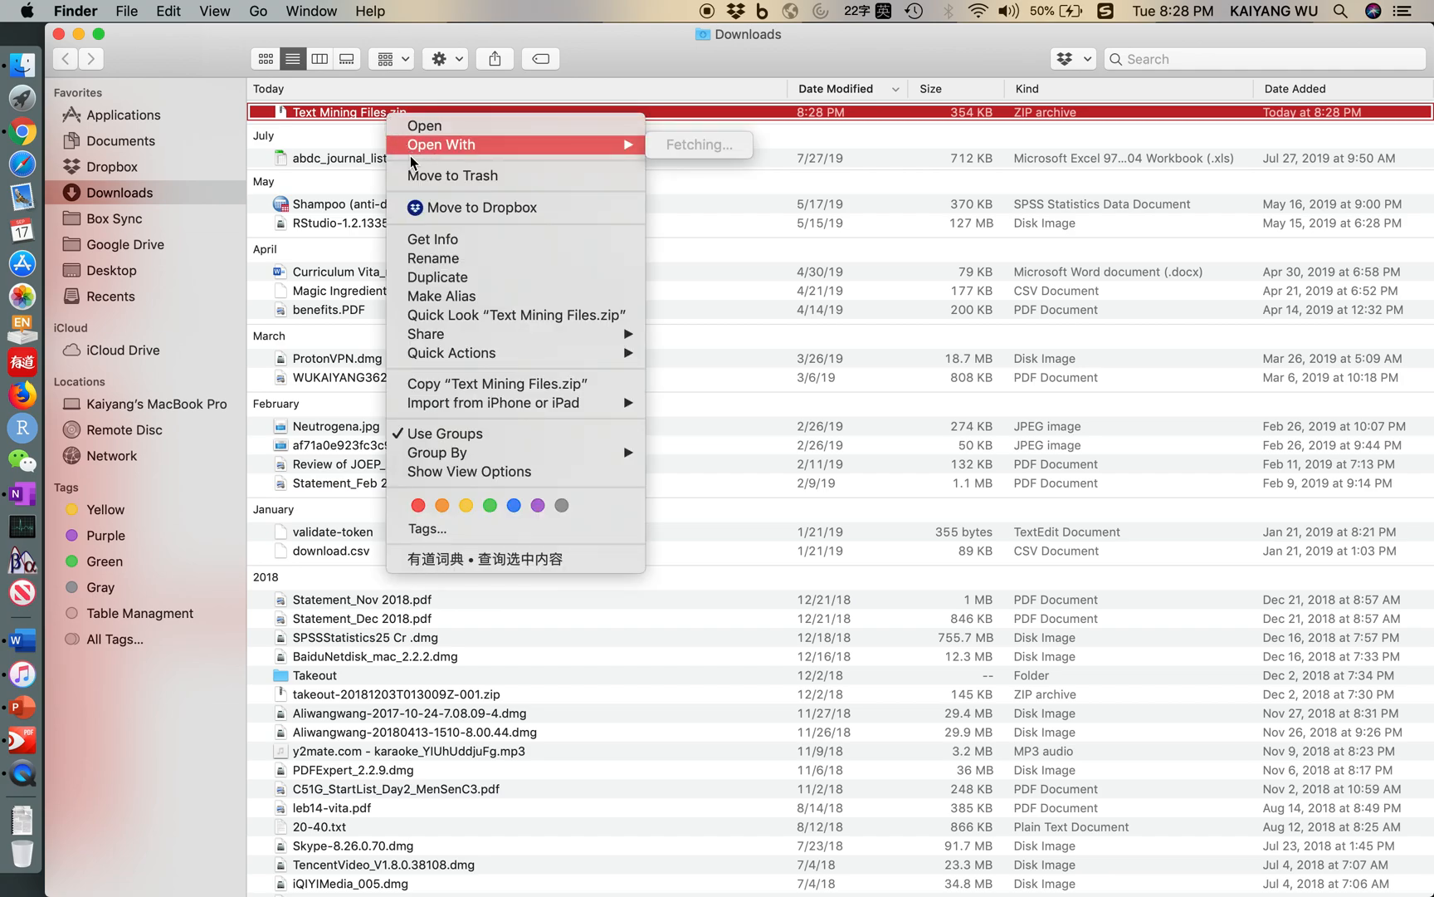
left_click(343, 116)
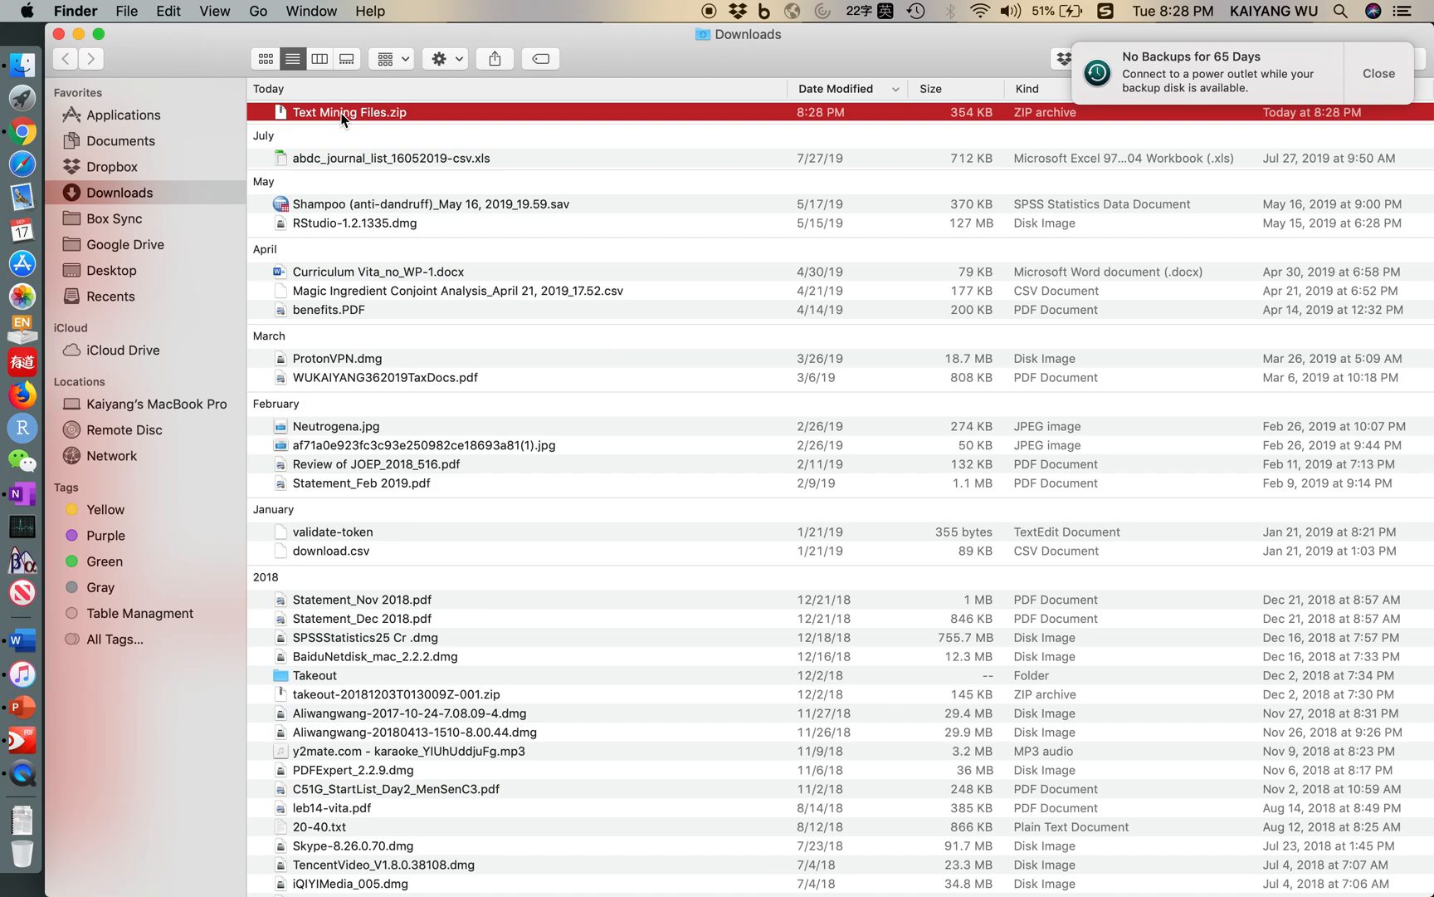
double_click(343, 116)
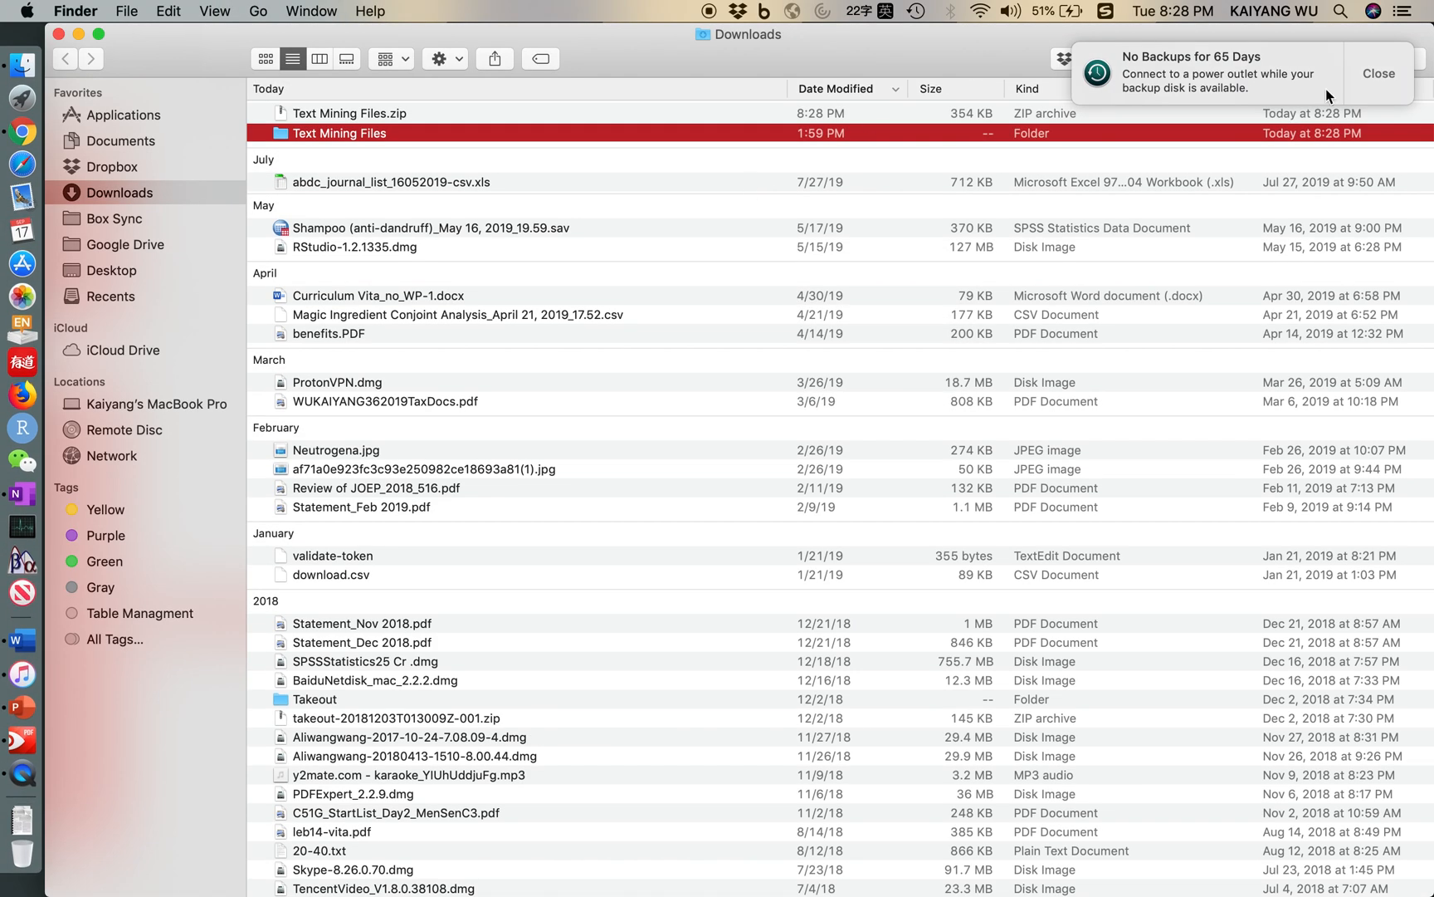
left_click(1378, 71)
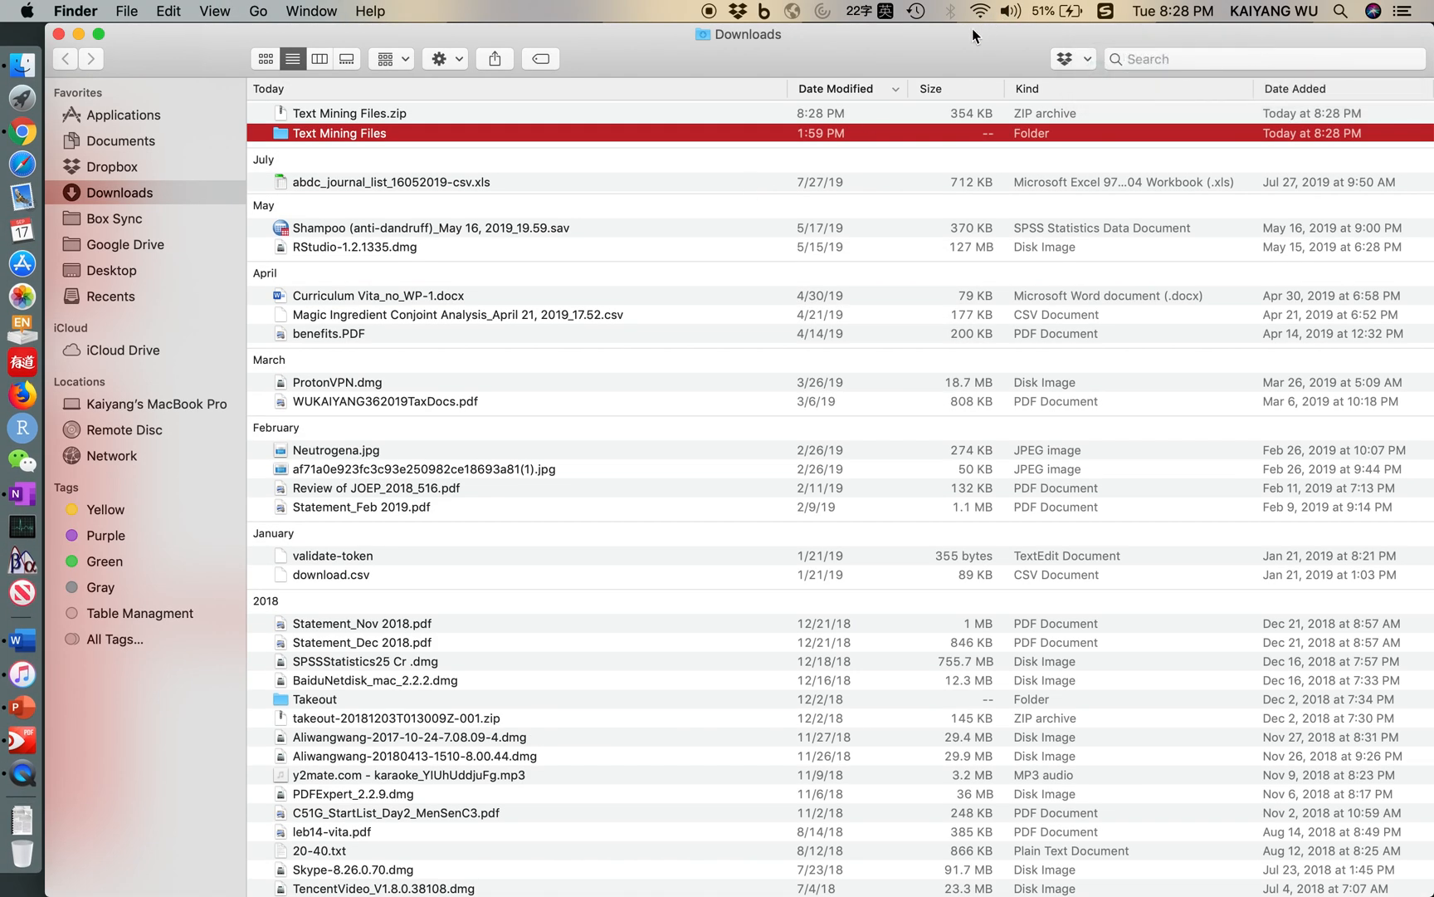
Move the extracted Text Mining Files folder from Downloads to the desktop, closing the browser and Downloads windows.
left_click_drag(926, 60, 938, 255)
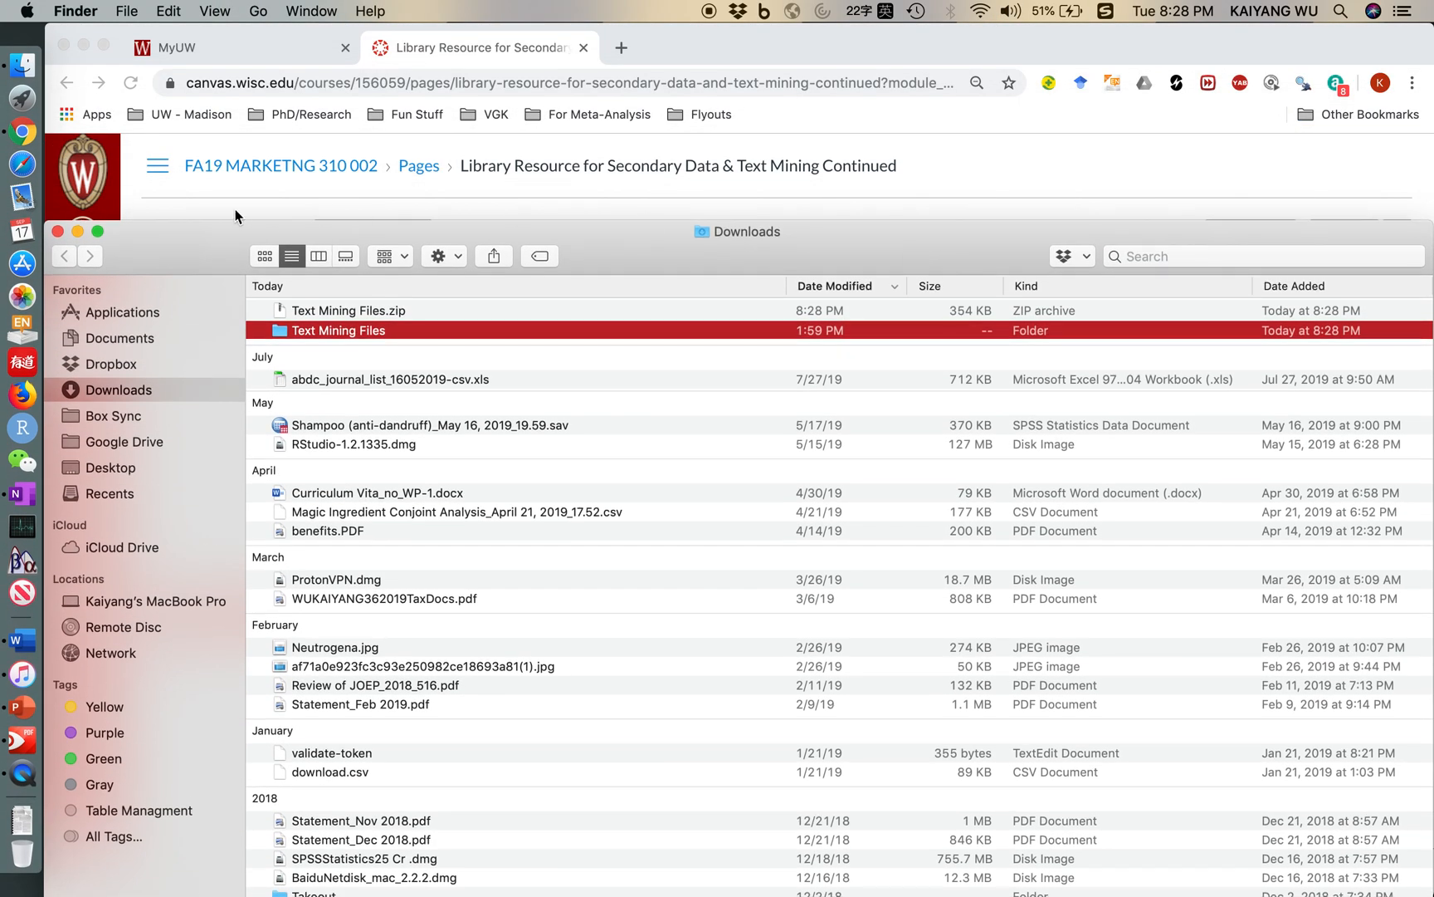
left_click(65, 46)
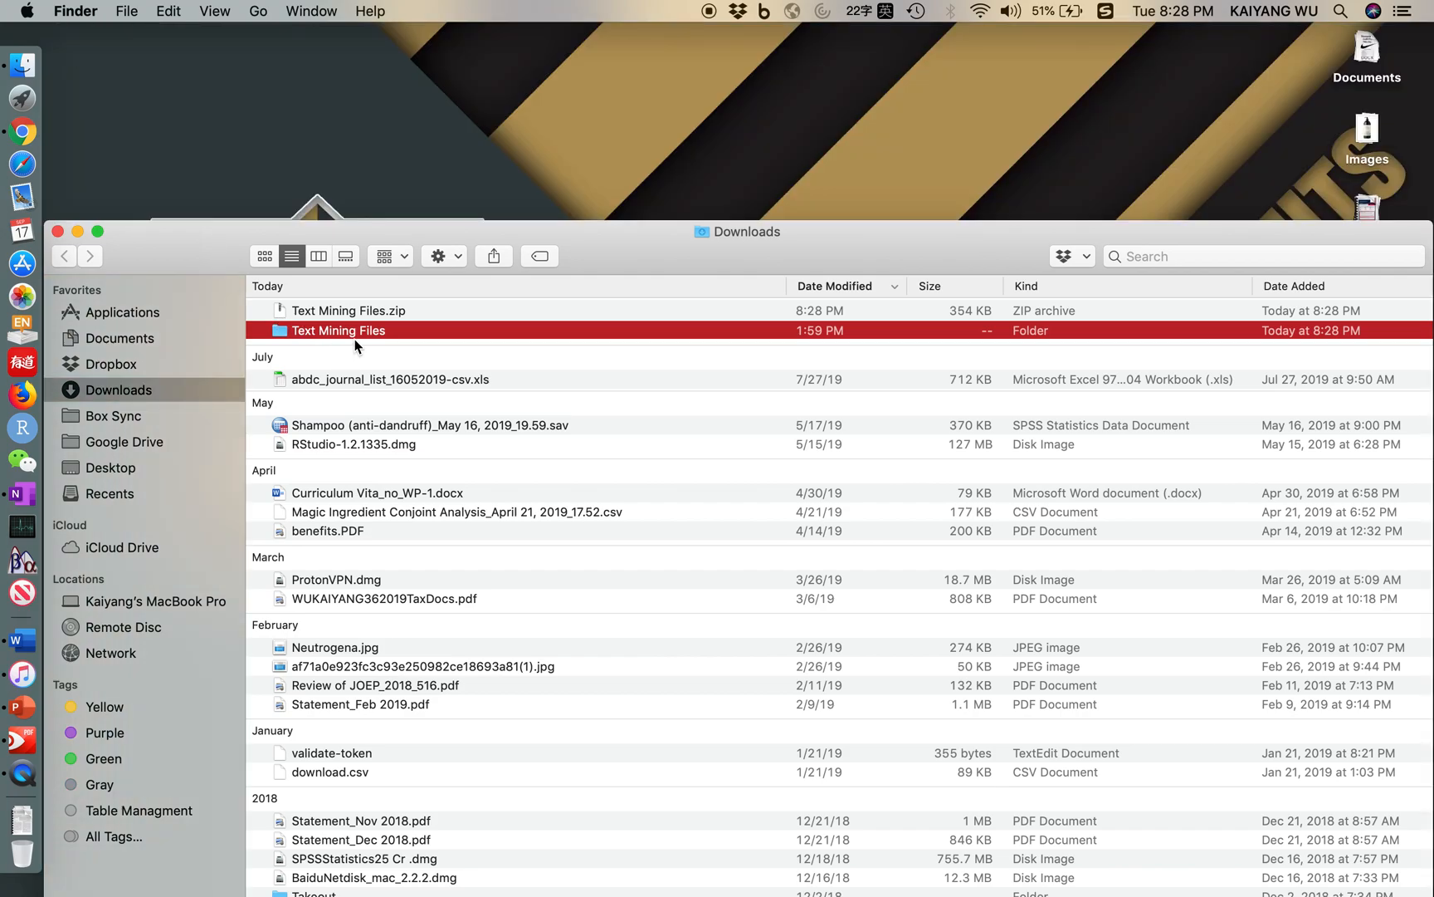
left_click_drag(358, 334, 465, 137)
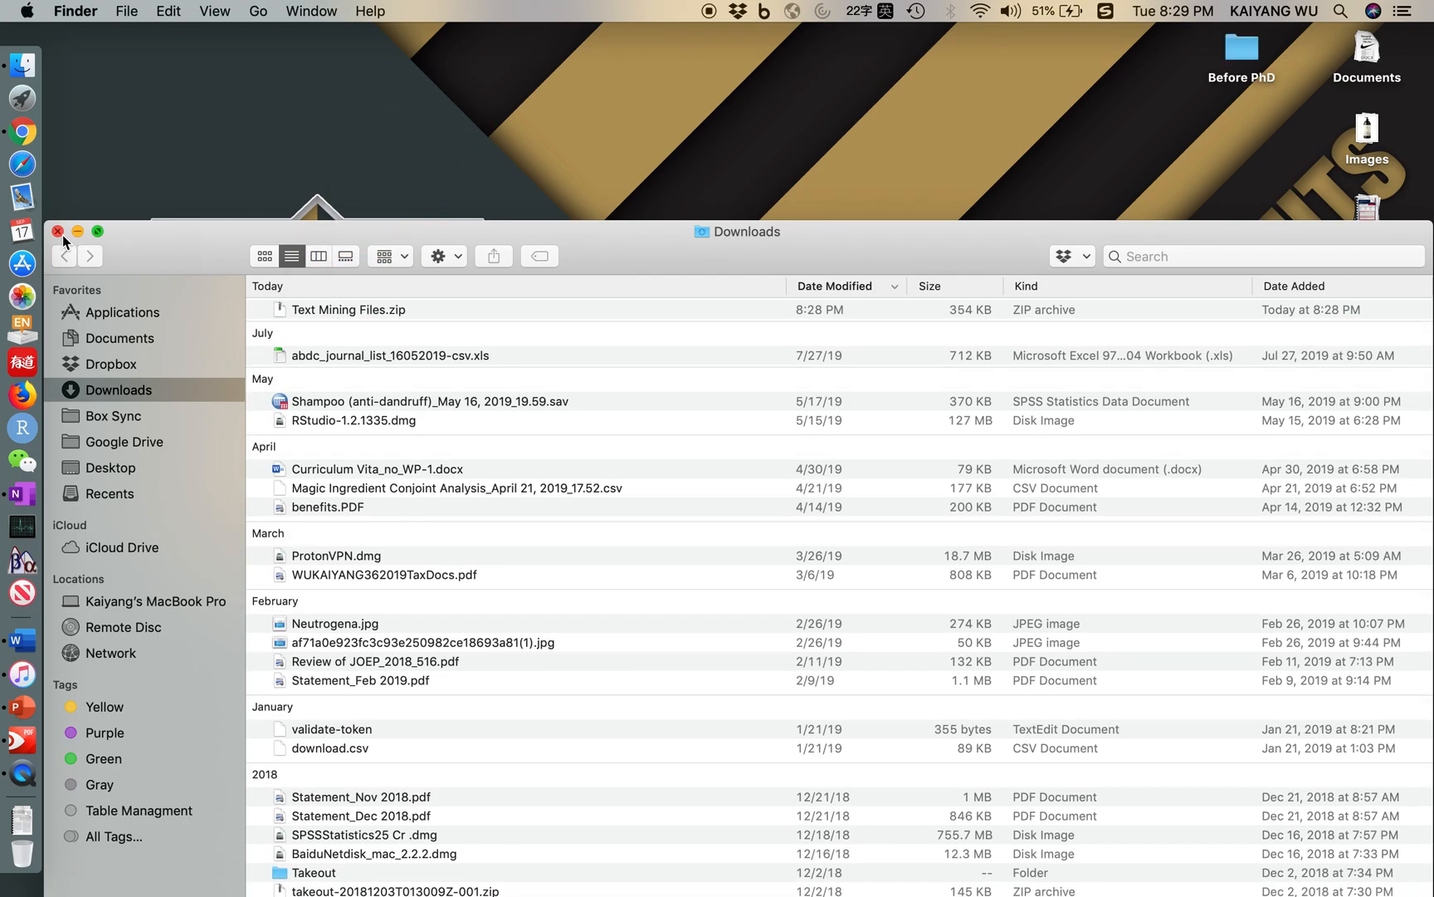
left_click(59, 233)
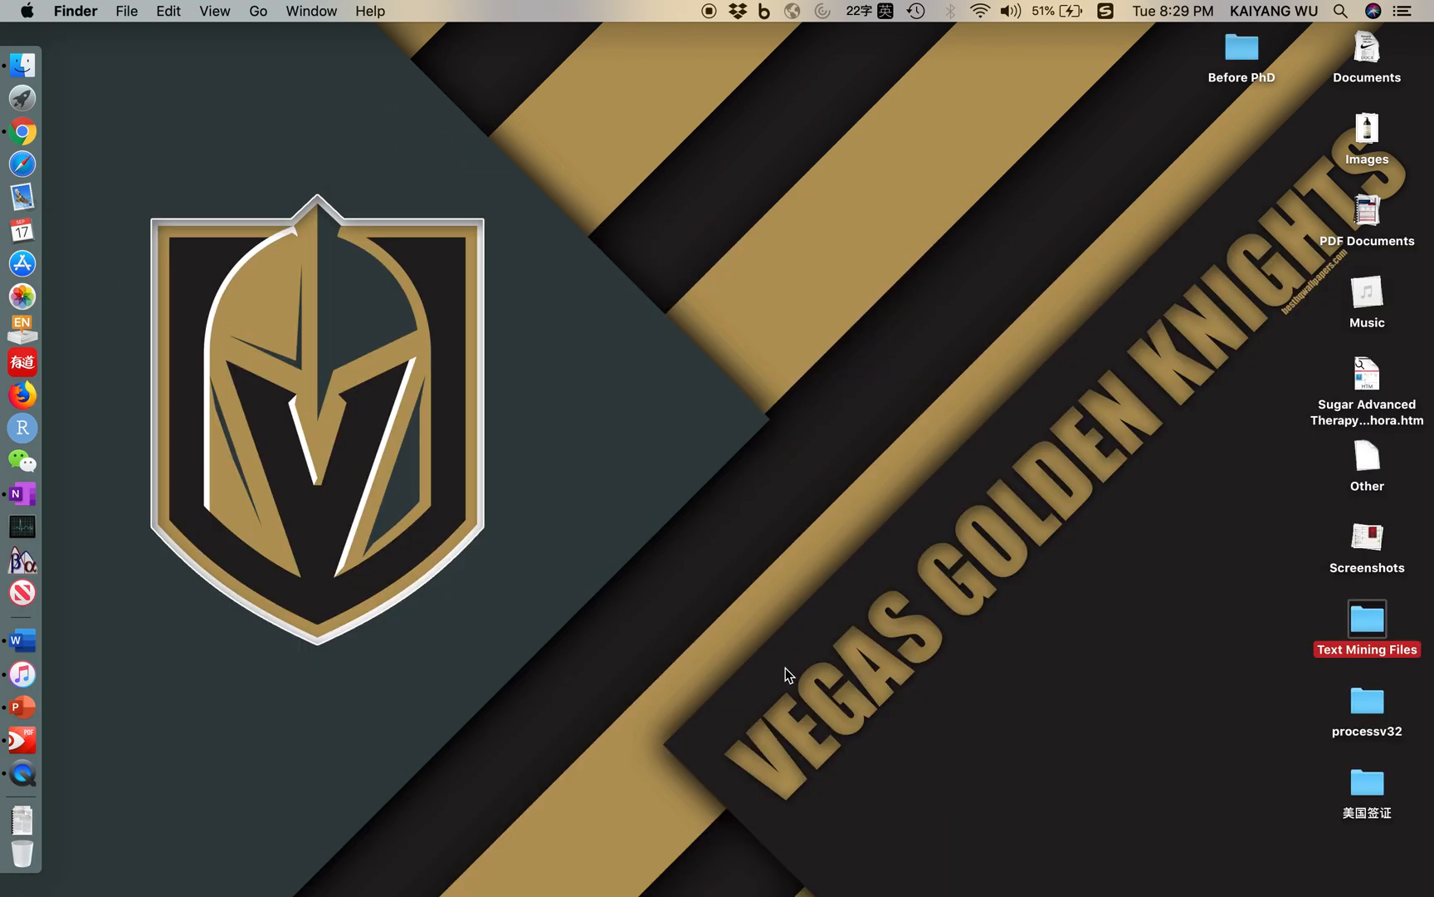
left_click_drag(1361, 624, 662, 187)
left_click(890, 510)
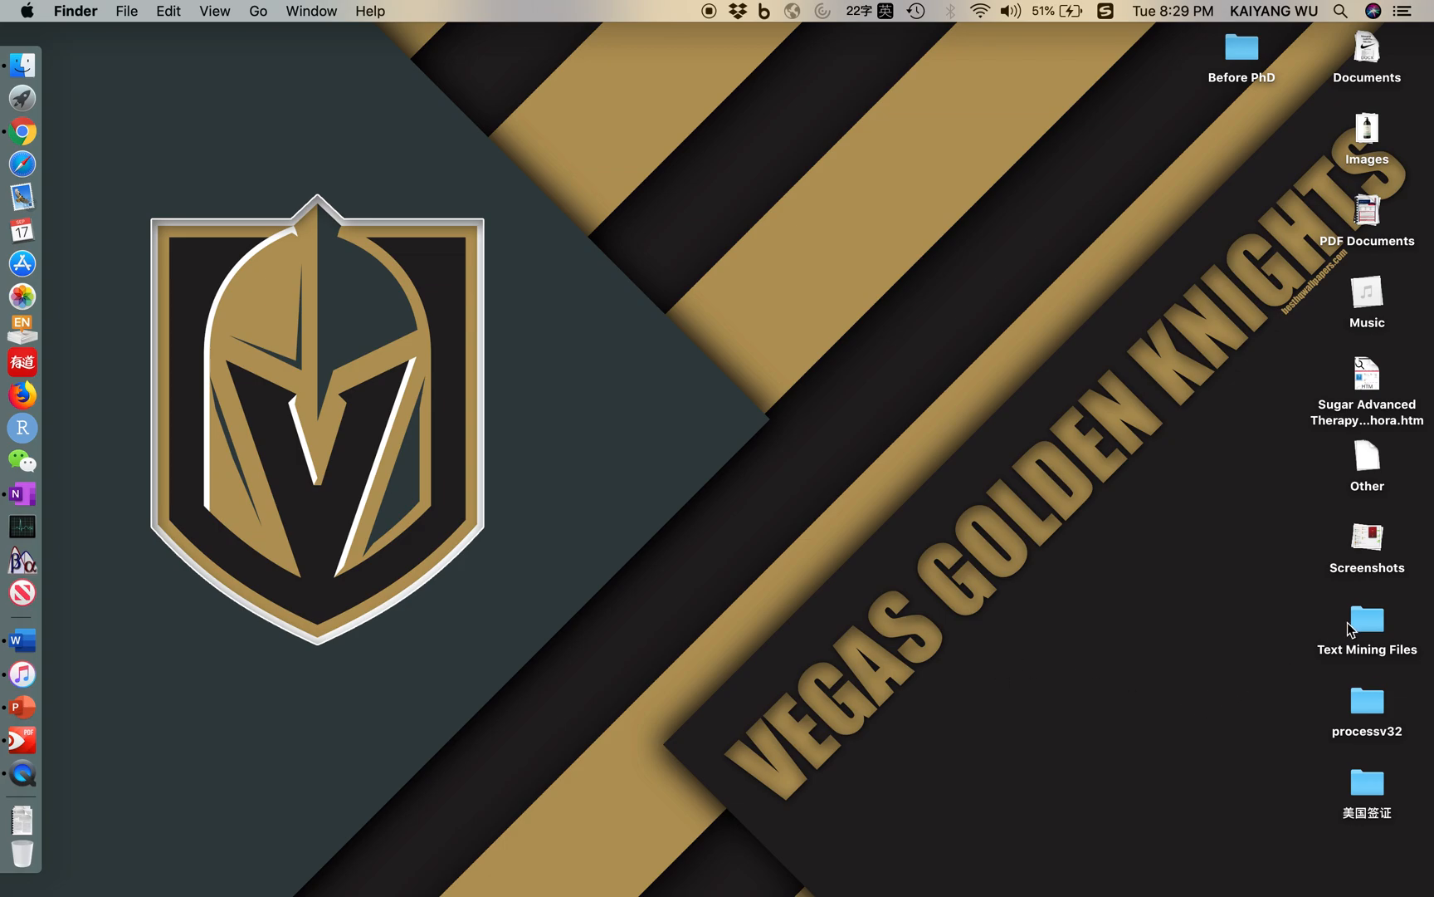
Open "Codes for Text Analysis in R.R" from the desktop's Text Mining Files folder in RStudio and close the gp_oj_example.R script.
double_click(1370, 624)
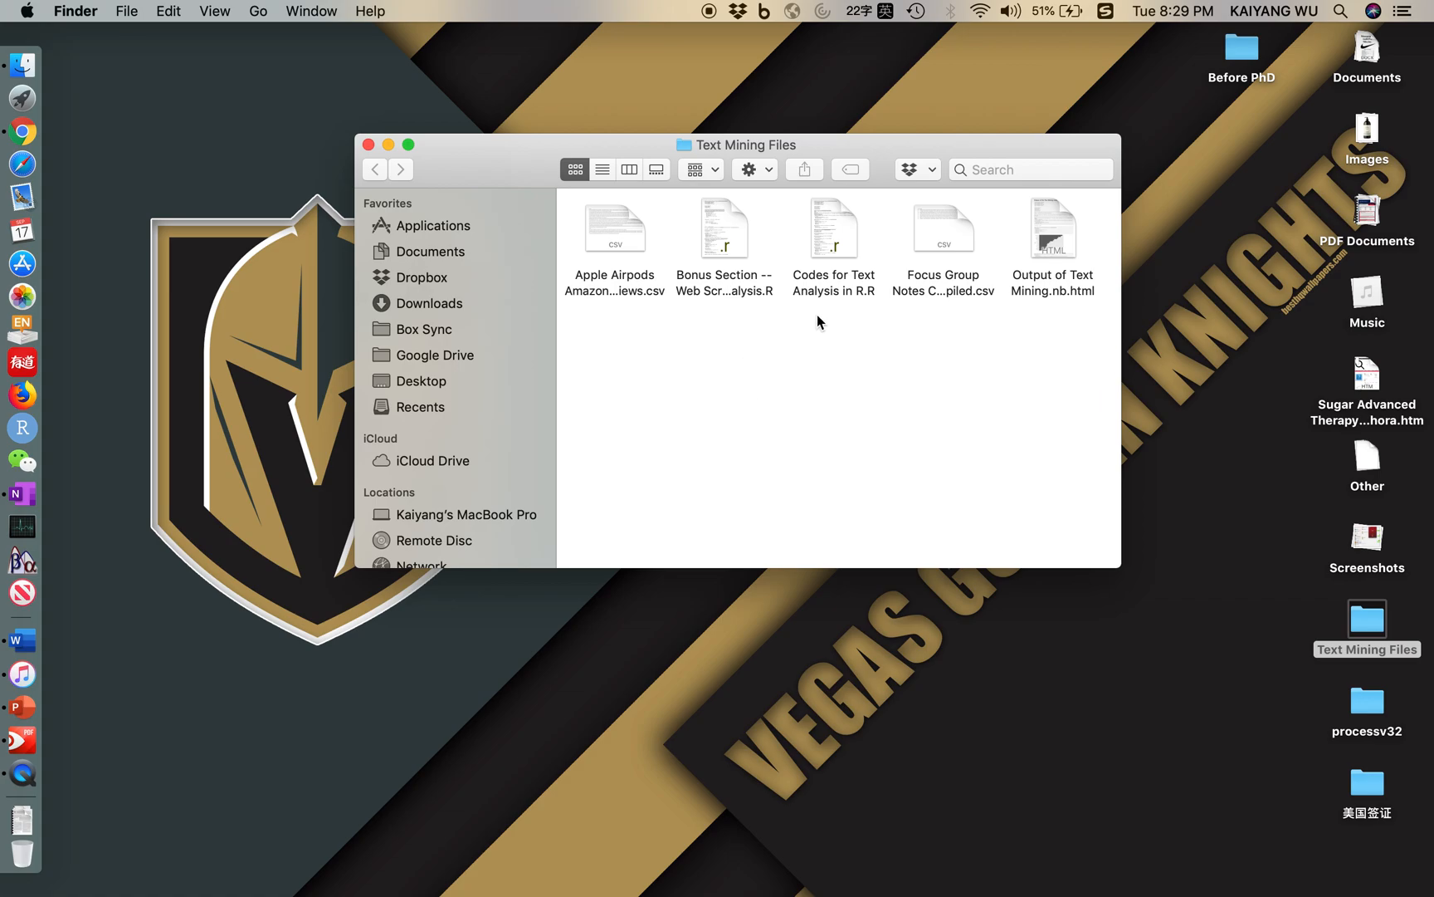
double_click(843, 237)
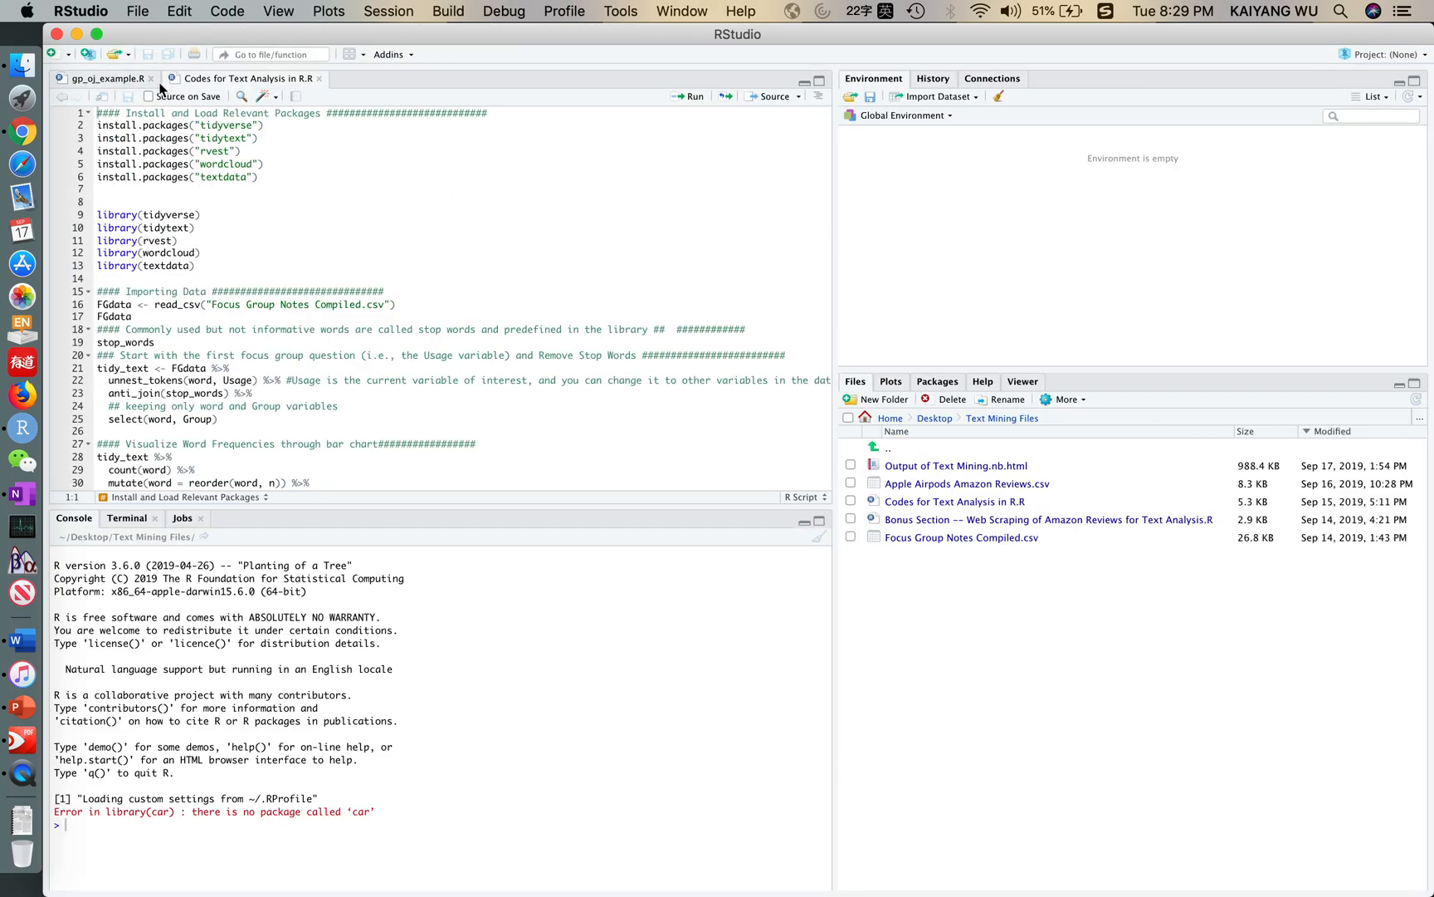
left_click(150, 78)
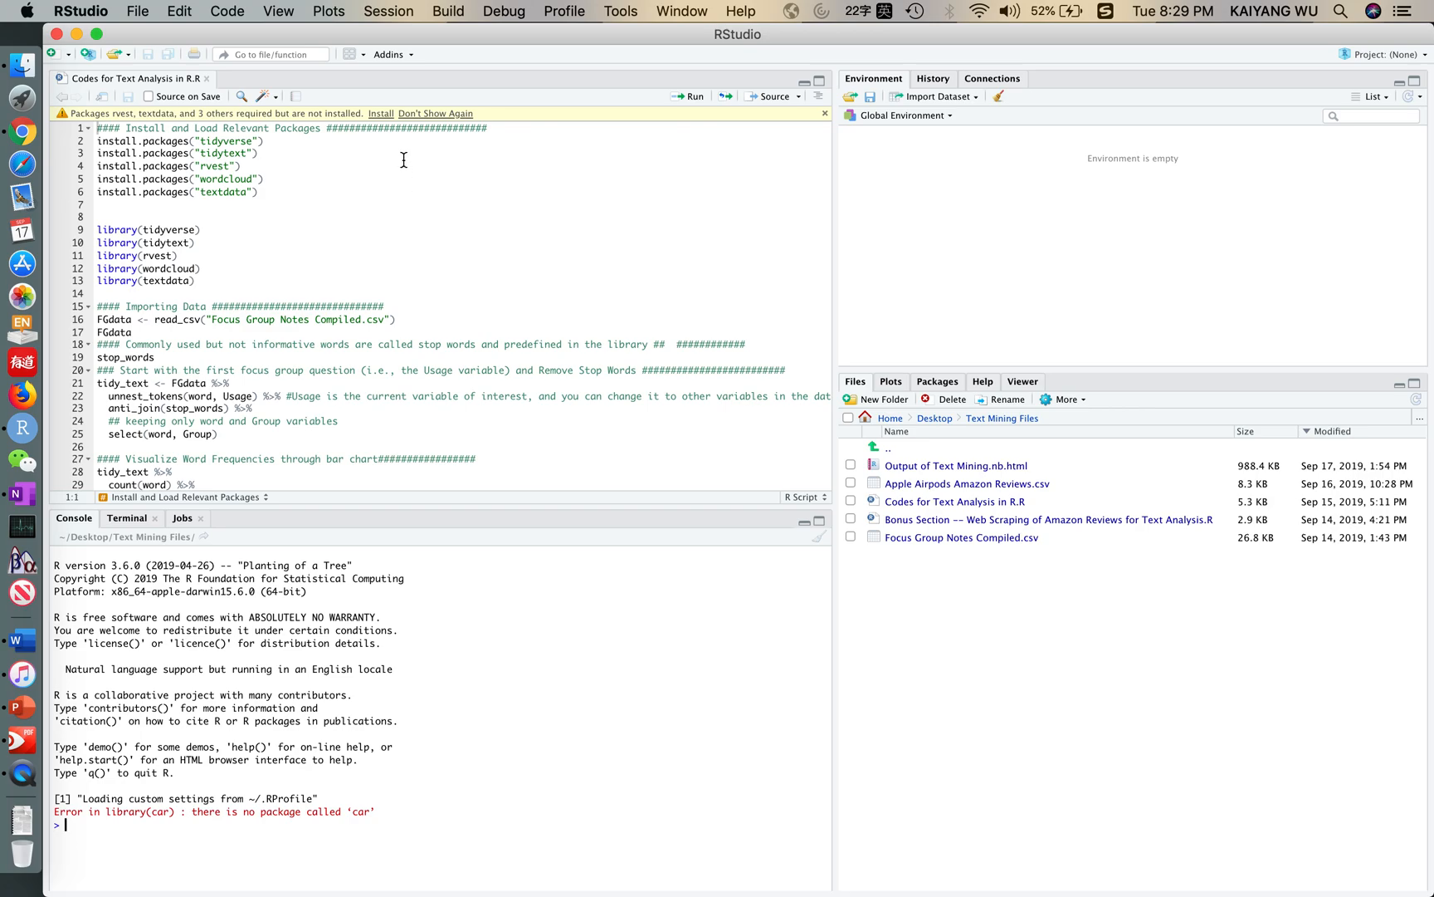
Set the R session's working directory to the Text Mining Files folder on the Desktop.
left_click(389, 11)
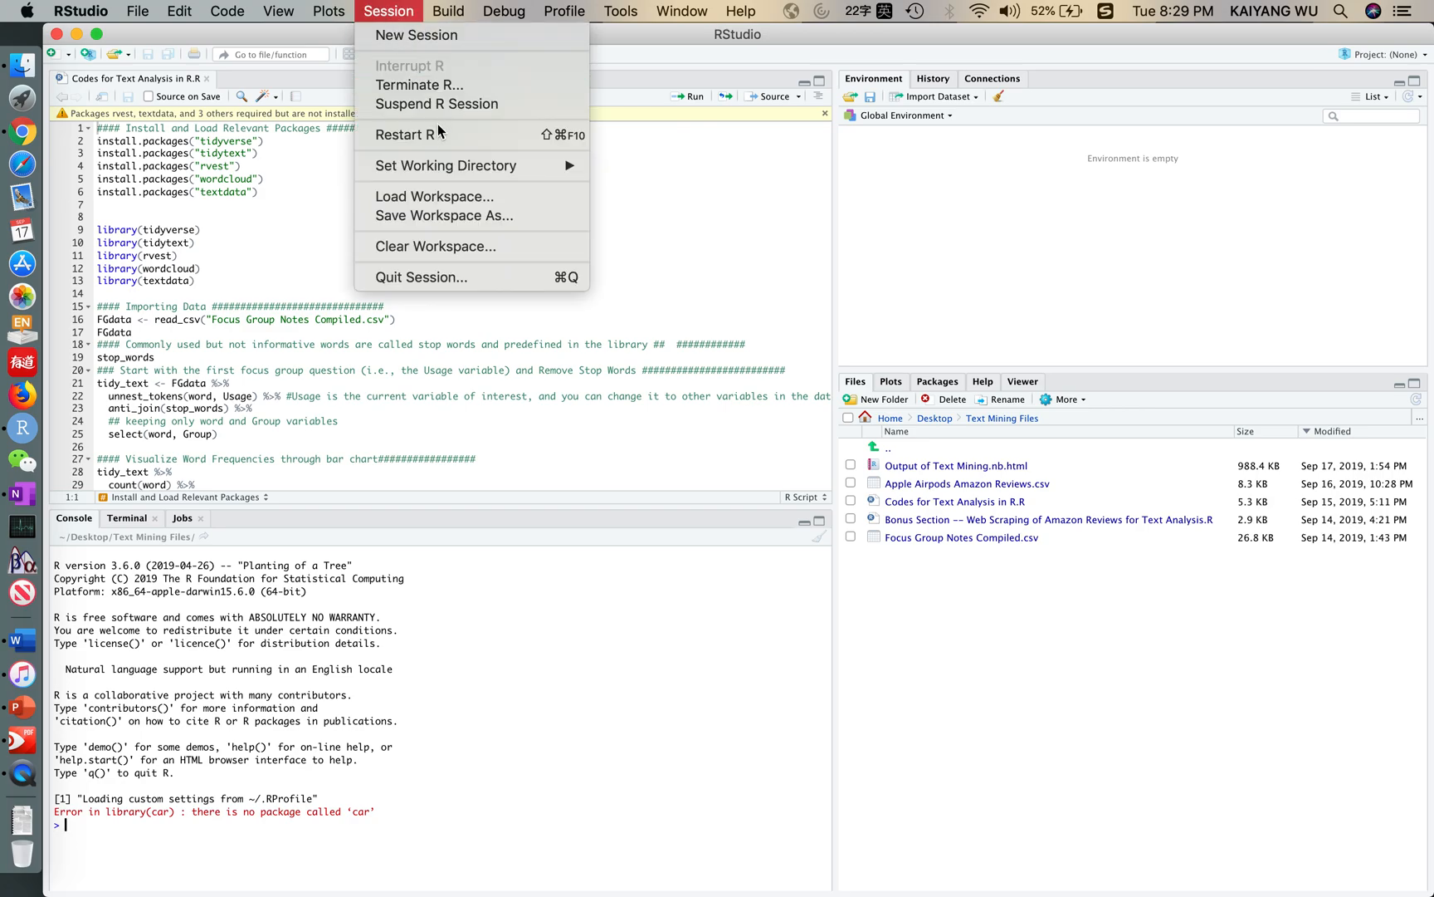
mouse_move(444, 159)
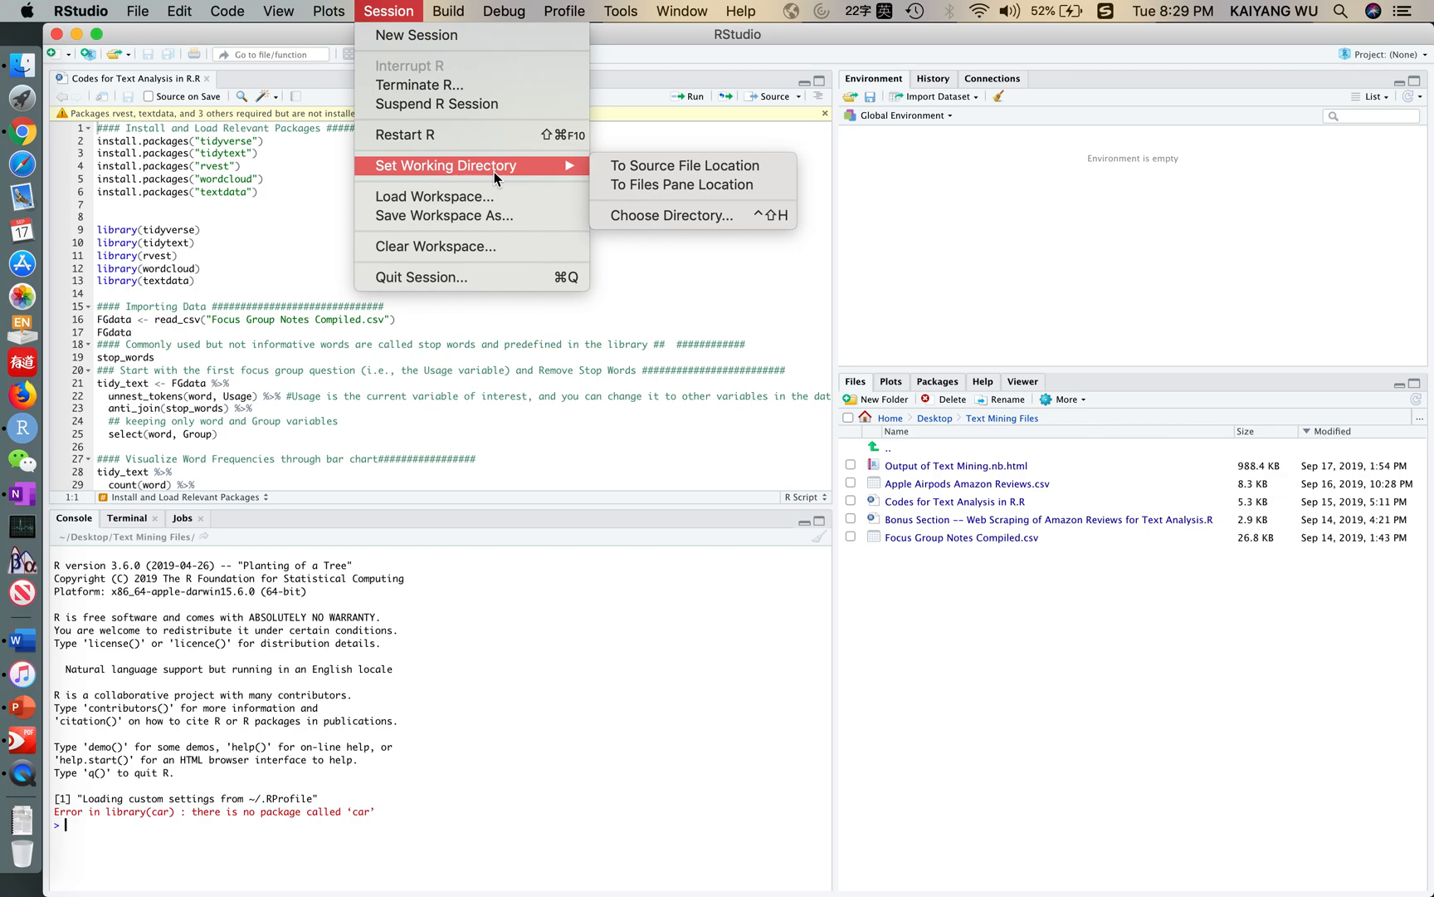
left_click(628, 217)
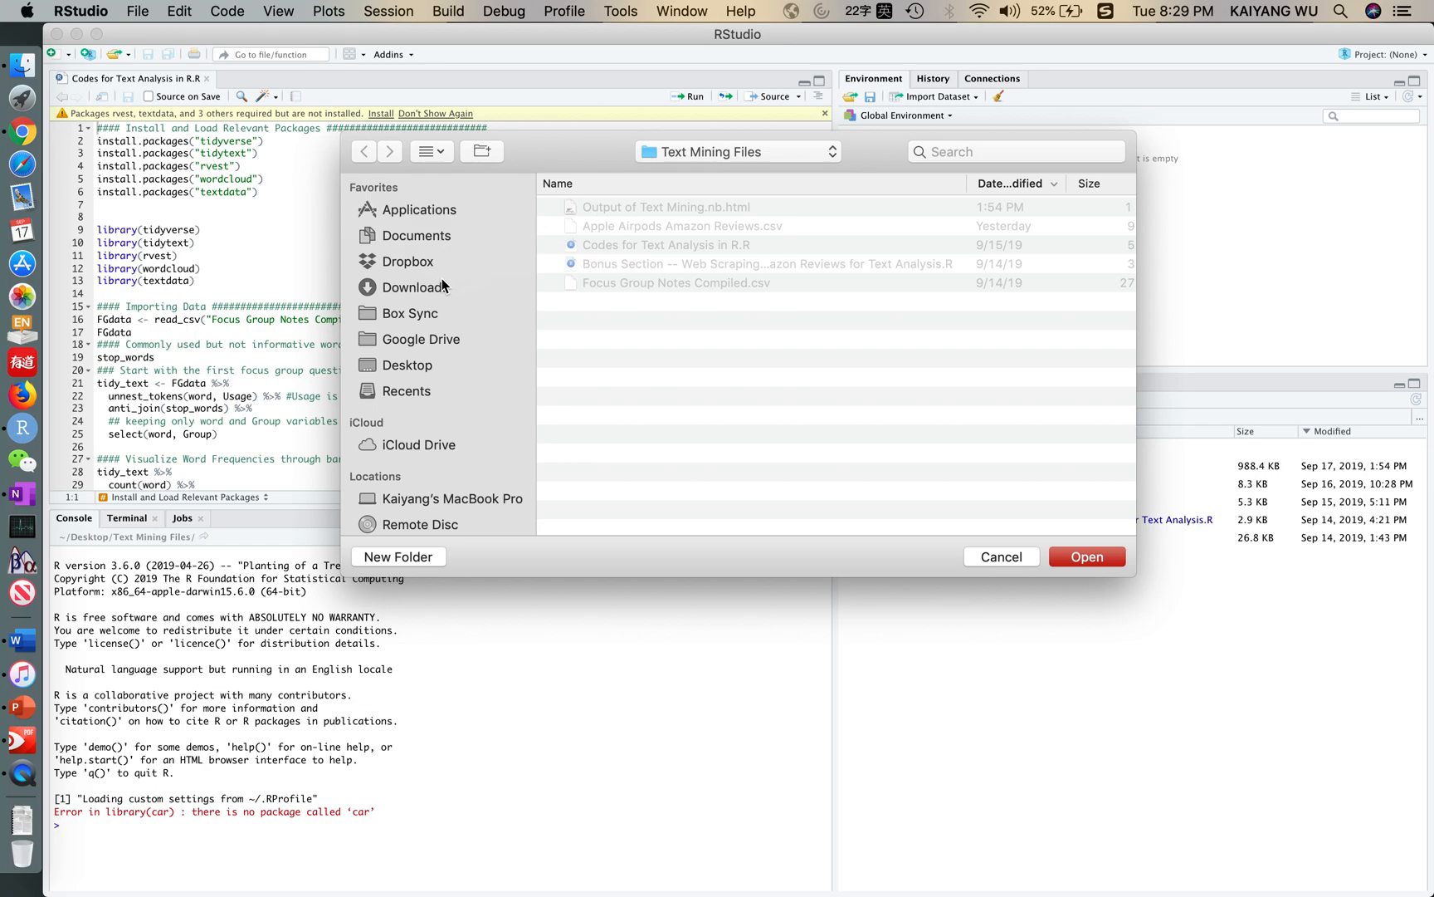
left_click(411, 366)
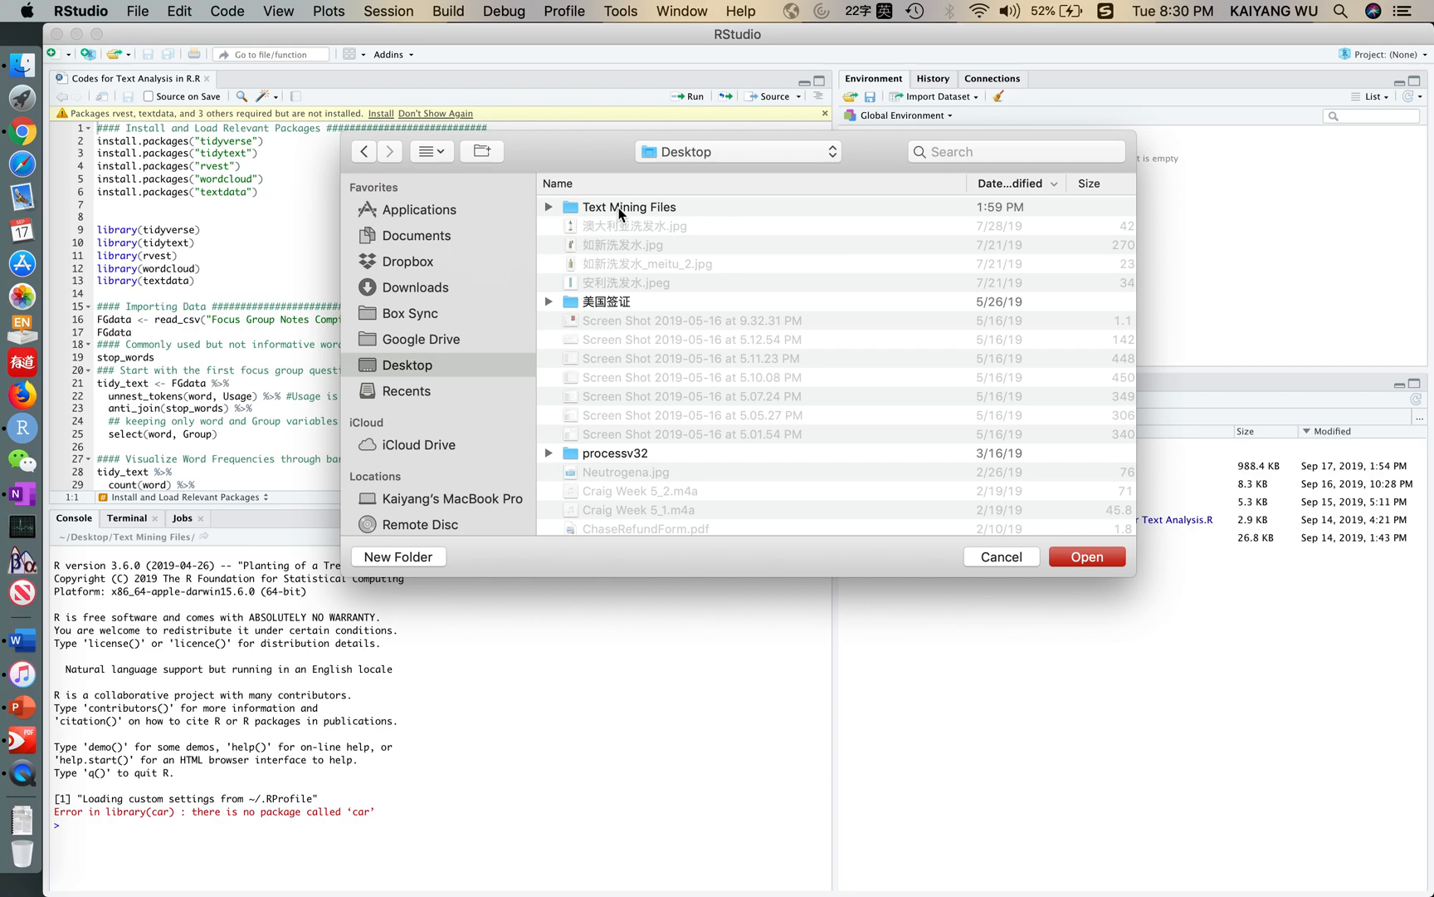
left_click(618, 209)
left_click(1067, 559)
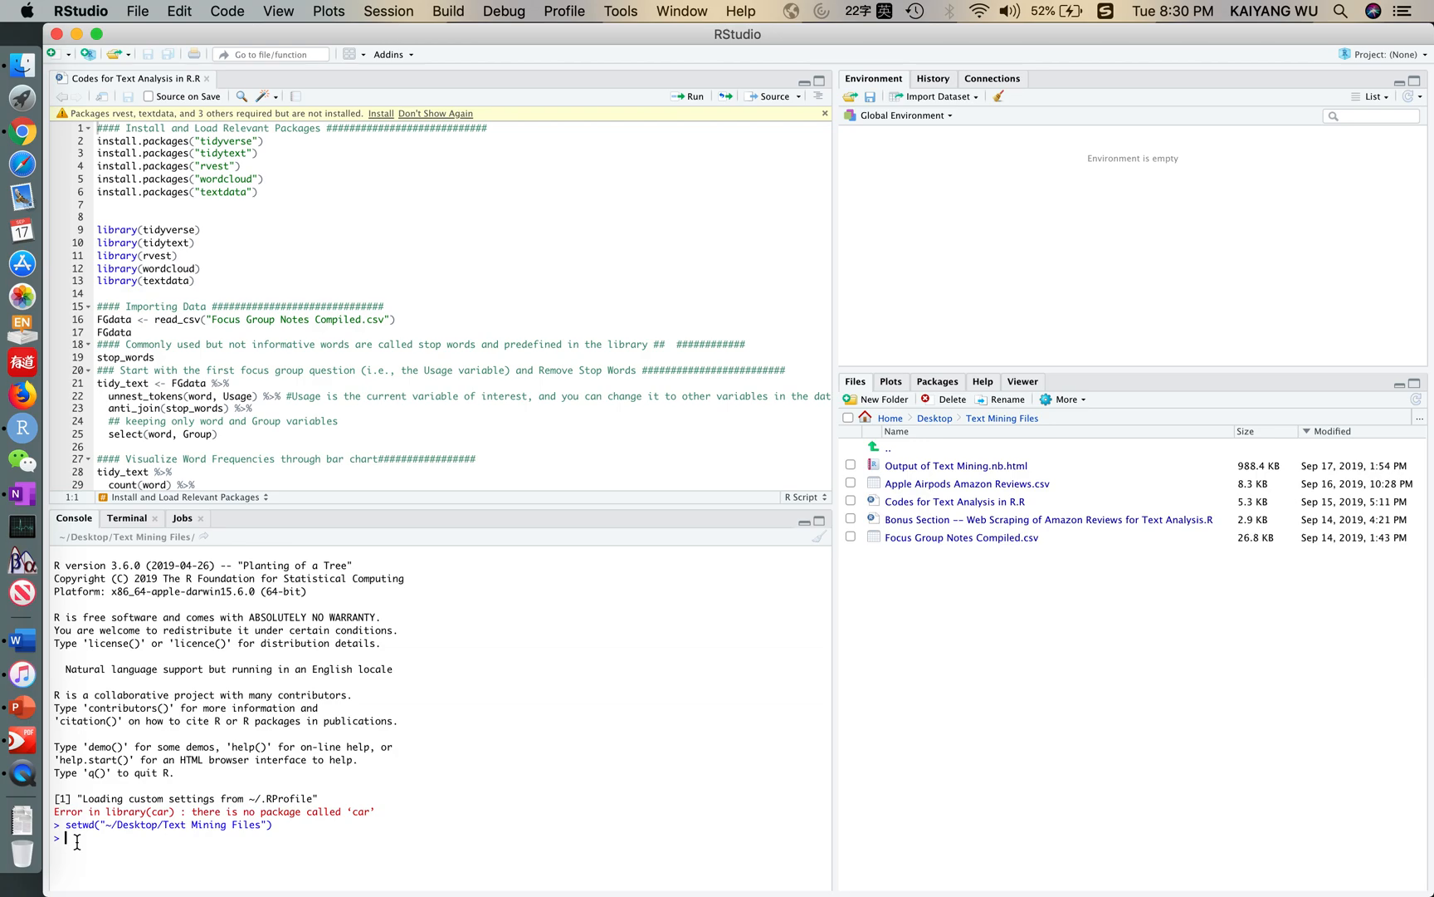
Run the install.packages lines for tidyverse, tidytext, rvest, wordcloud and textdata in the script.
left_click(284, 193)
key("shift+Up")
key("shift+Up")
key("shift+Up")
key("shift+Up")
key("shift+Home")
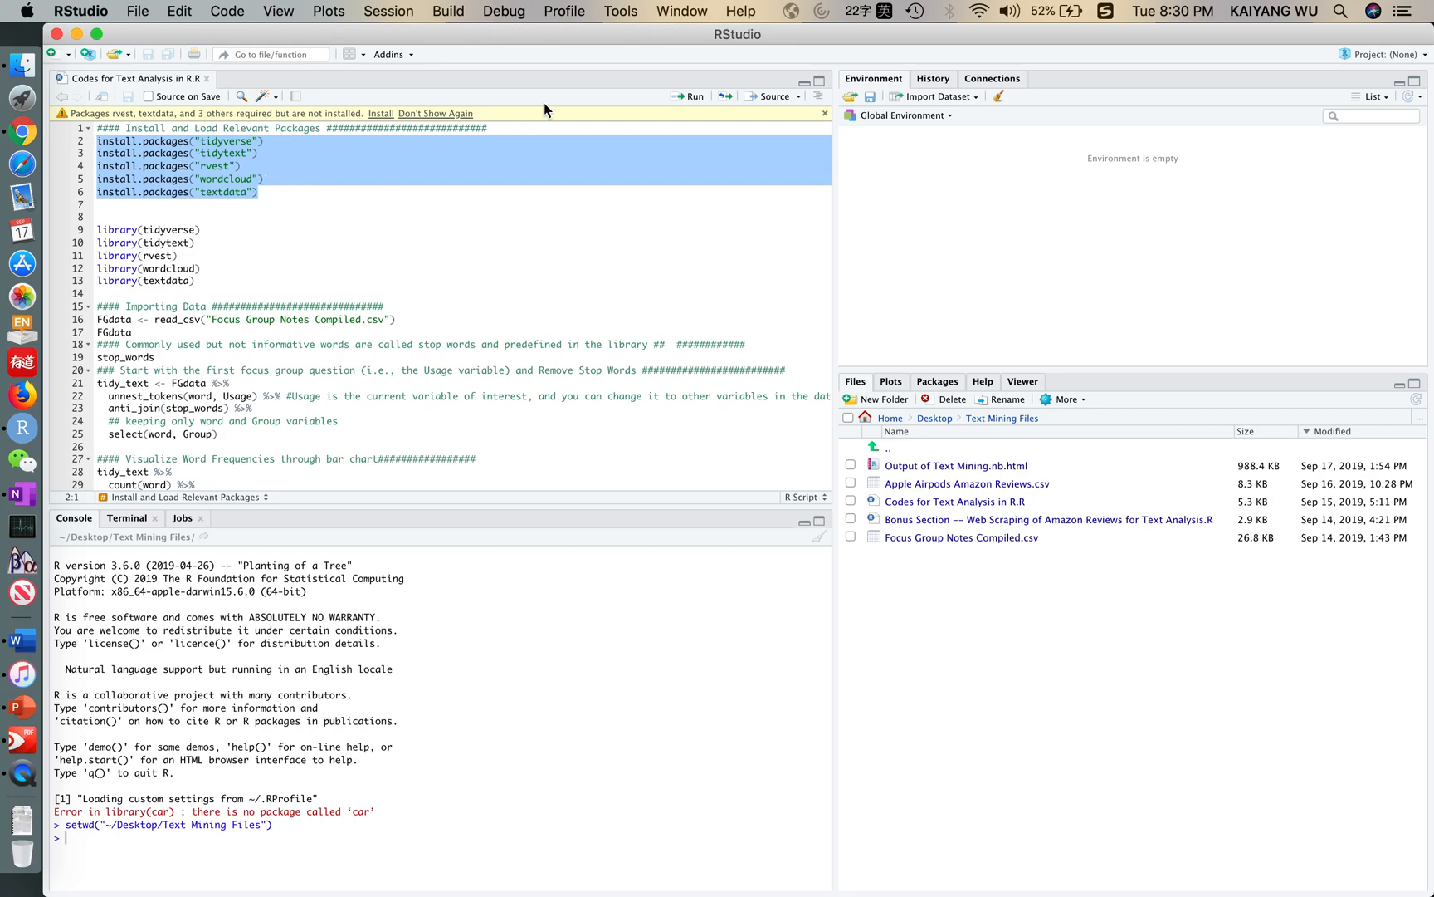
left_click(695, 98)
left_click(696, 100)
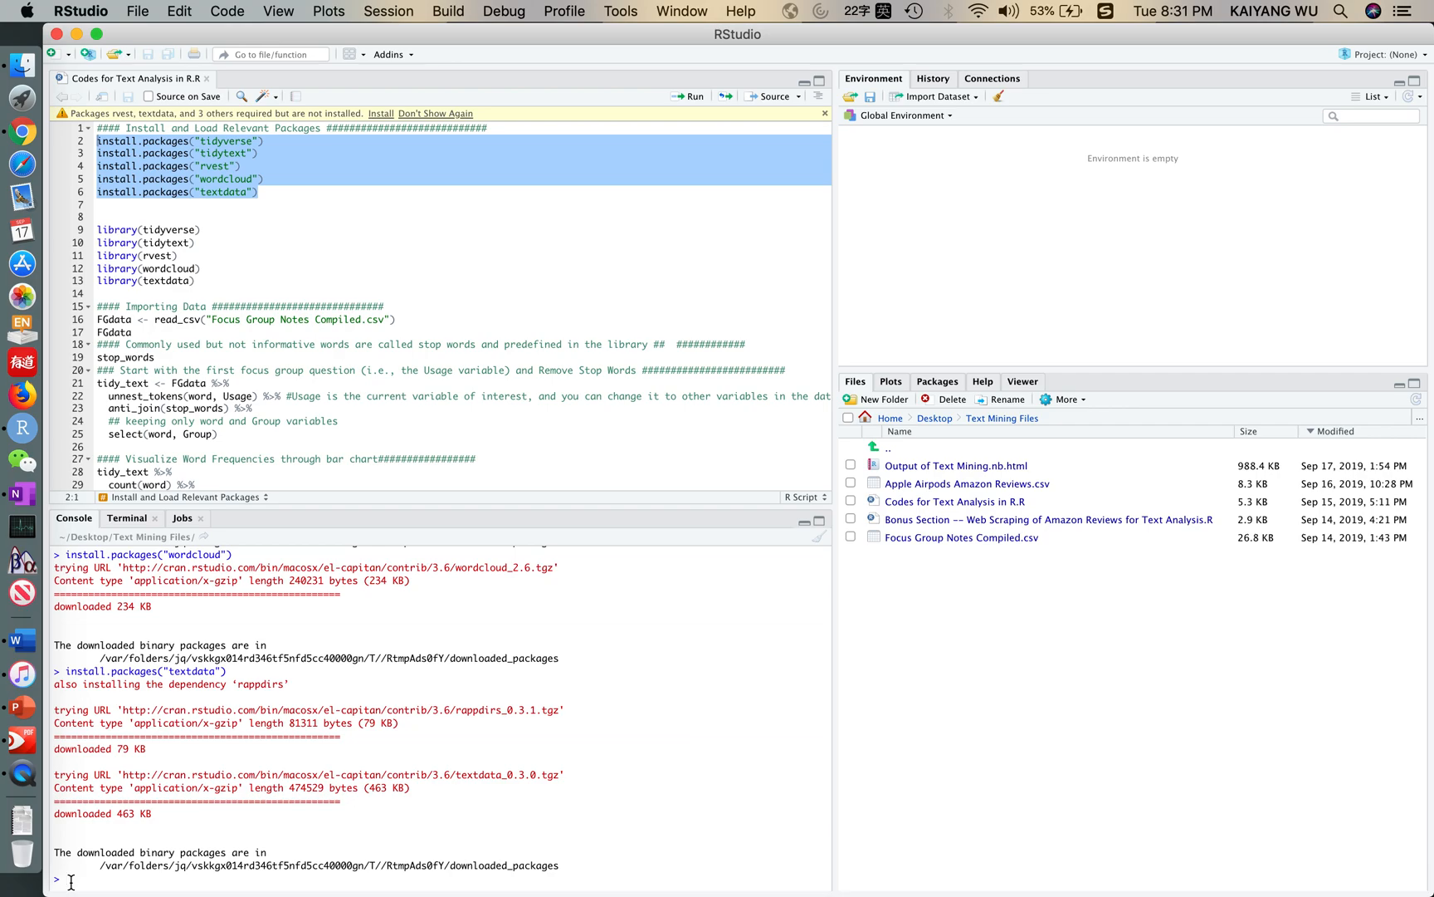
Run the library lines that load tidyverse, tidytext, rvest, wordcloud and textdata.
left_click_drag(196, 280, 98, 233)
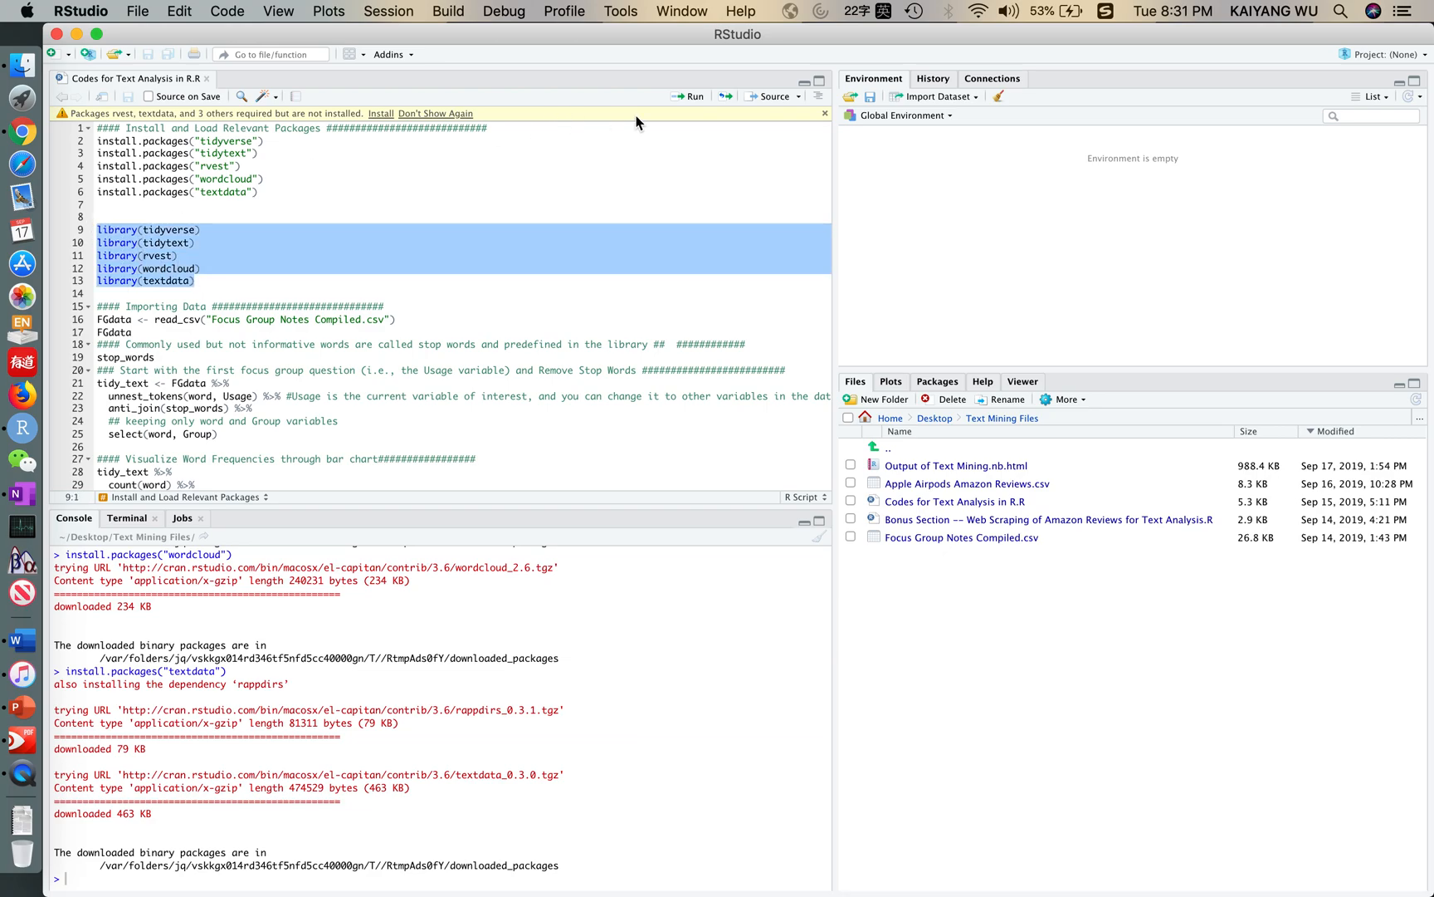
left_click(696, 100)
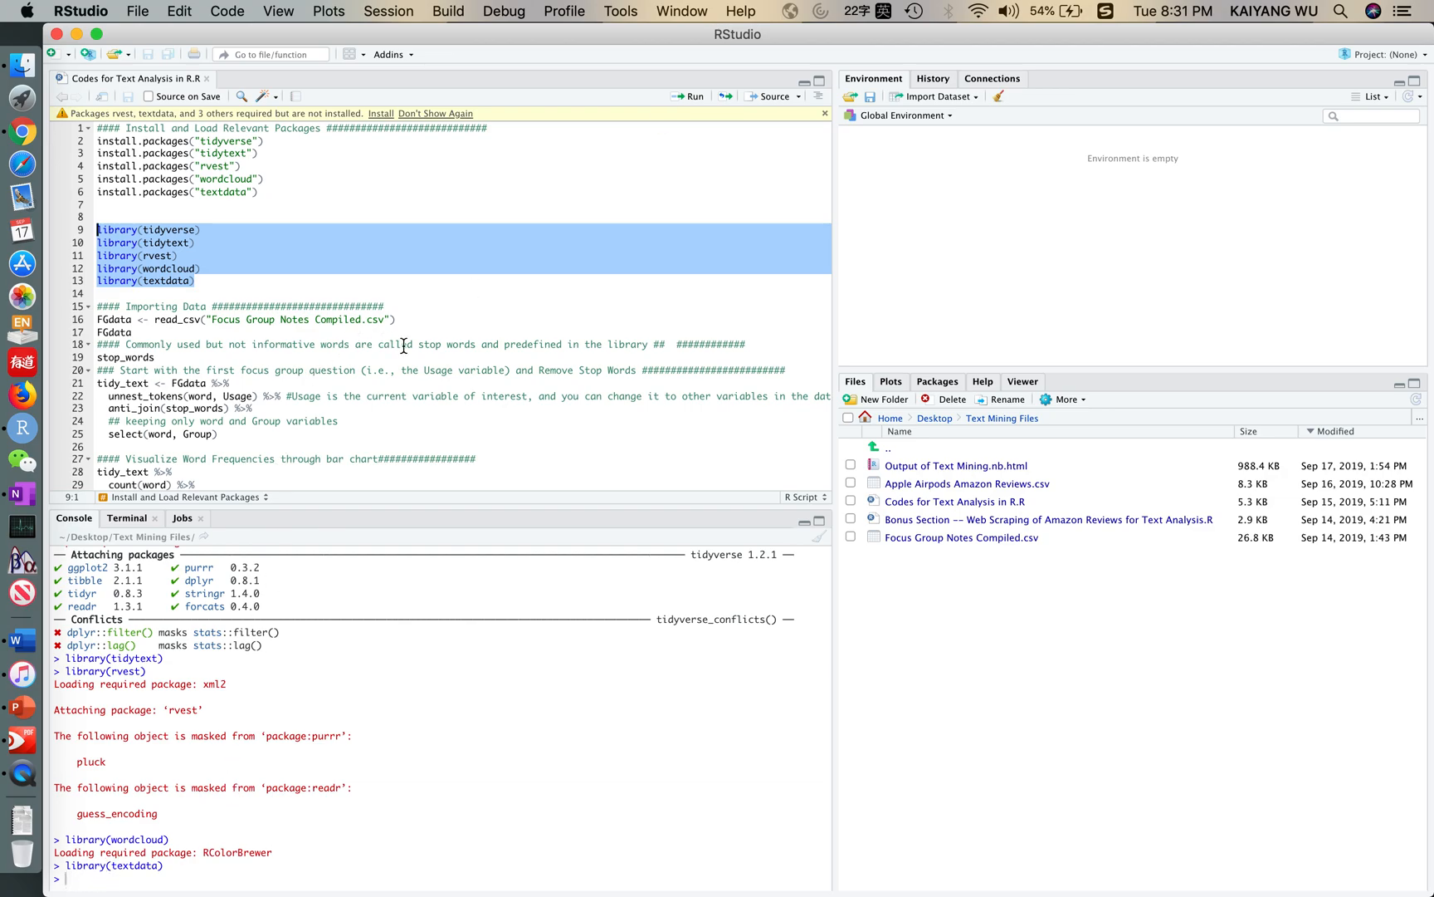
Try running the read_csv line with an extra space before .csv in the Focus Group Notes Compiled file name.
scroll(403, 345, "down", 2)
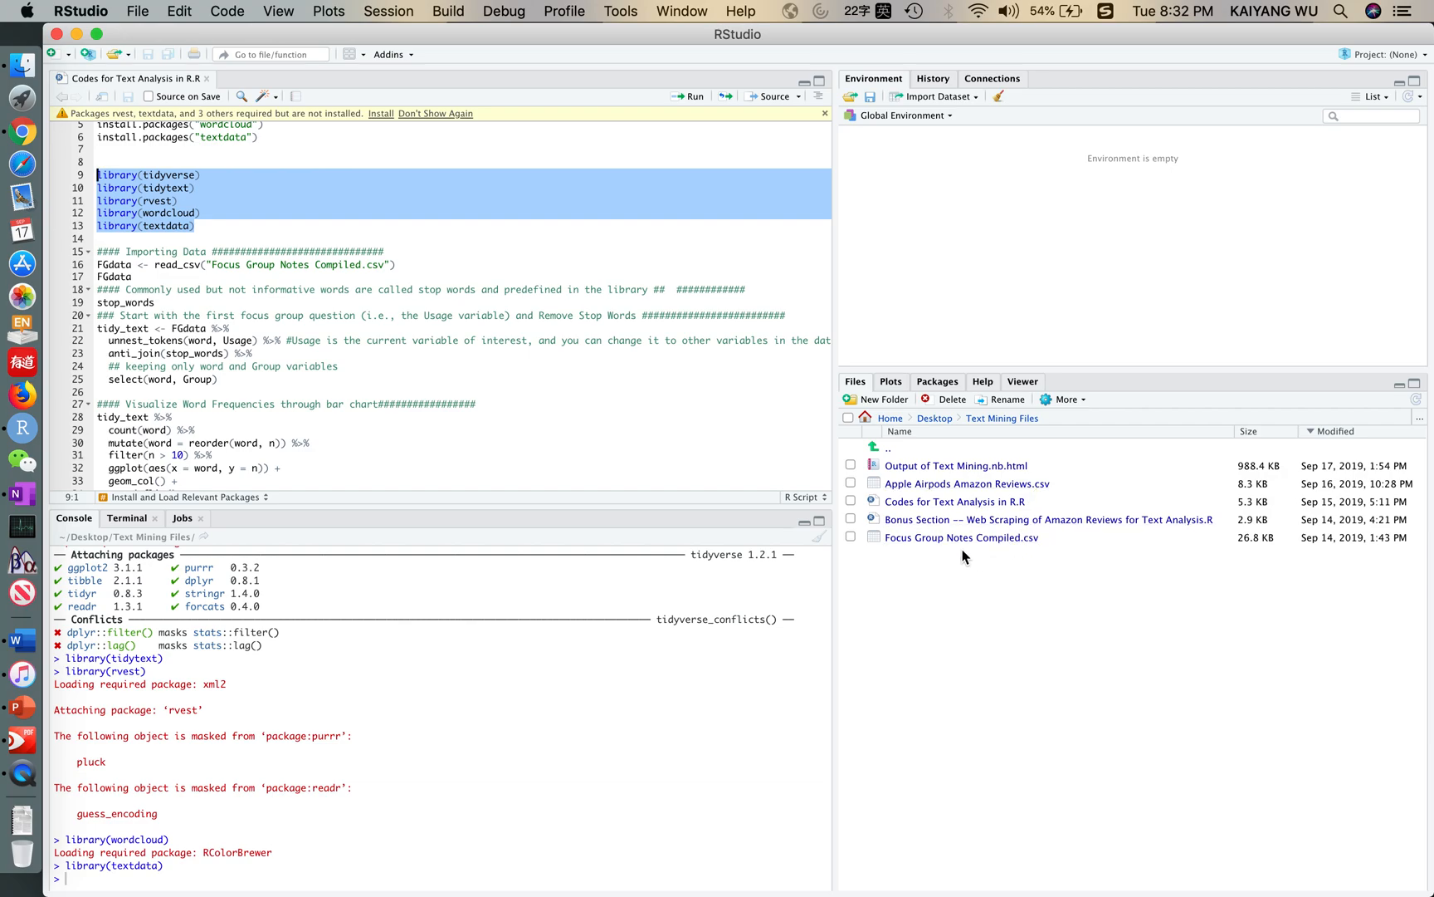
left_click(367, 265)
type("_1")
key("BackSpace")
key("BackSpace")
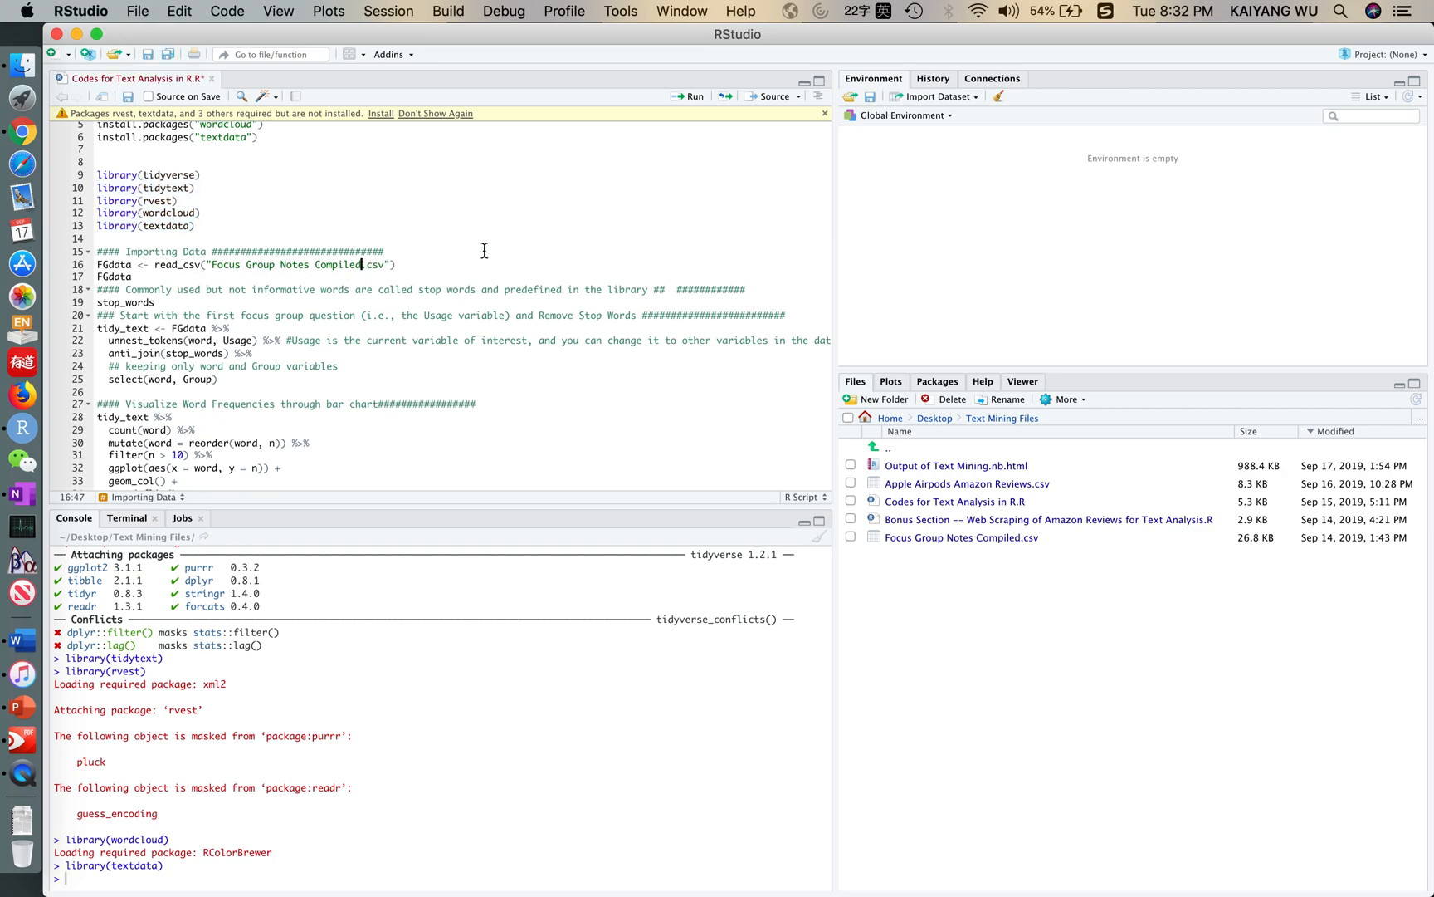
left_click_drag(460, 263, 97, 264)
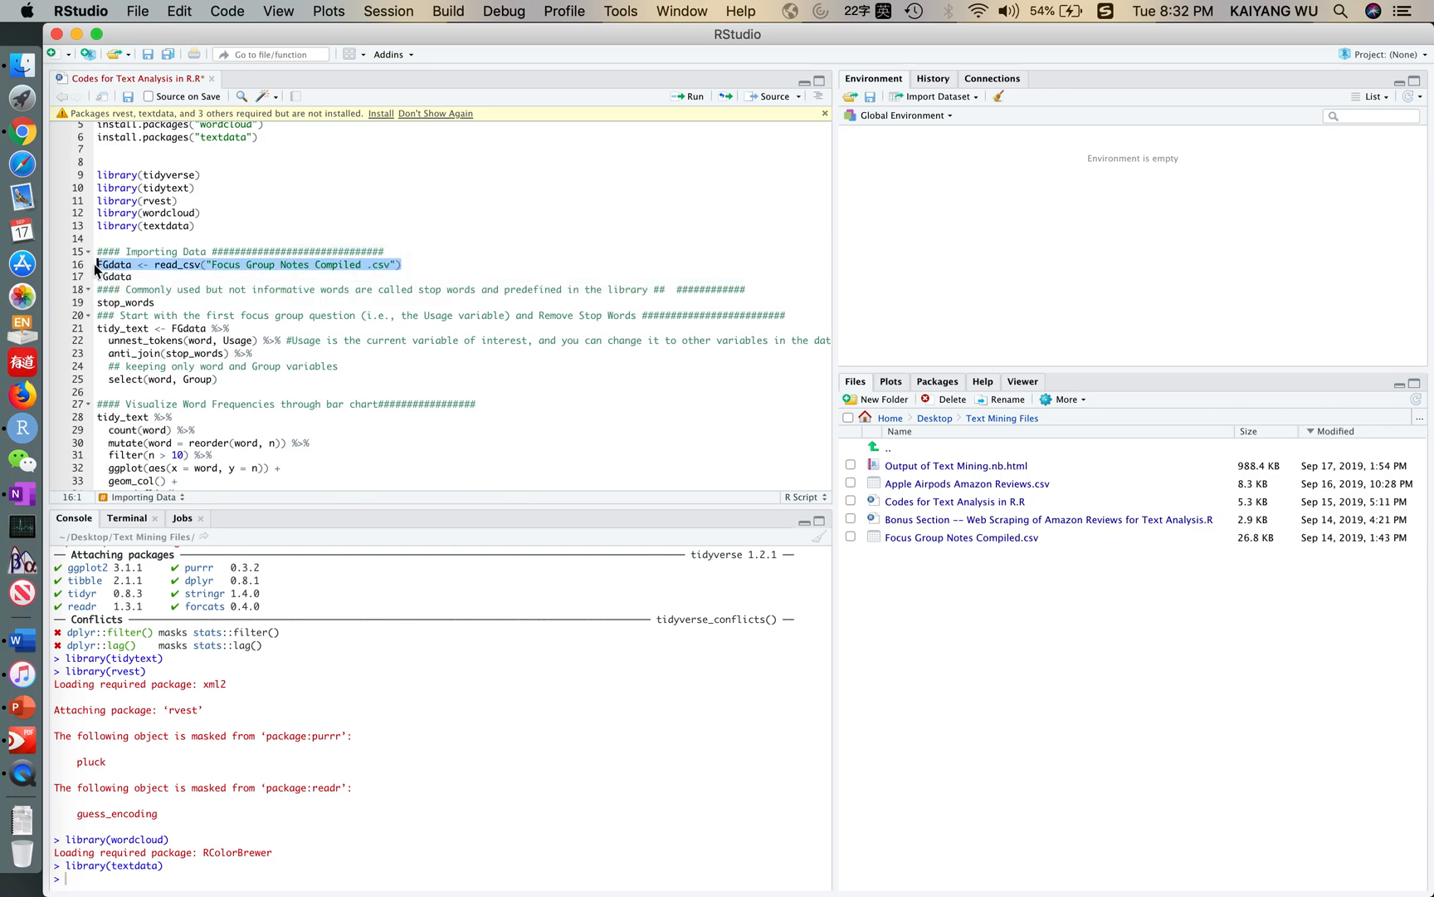
left_click(688, 97)
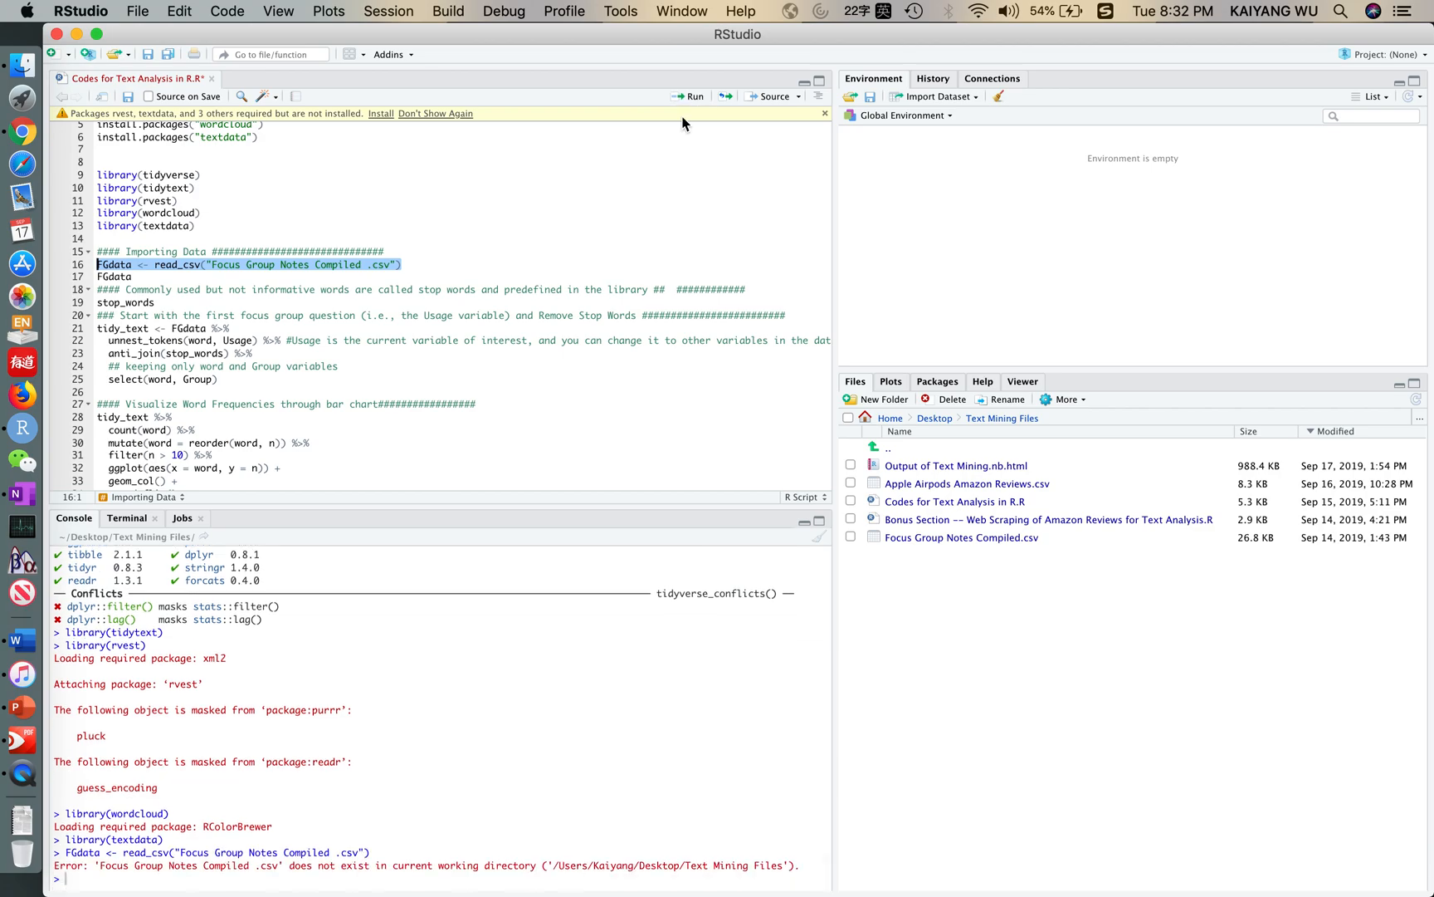
Remove the extra space before .csv so the read_csv file name reads "Focus Group Notes Compiled.csv".
left_click(432, 267)
key("Left")
key("Left")
key("Left")
key("Left")
key("Left")
key("Left")
key("BackSpace")
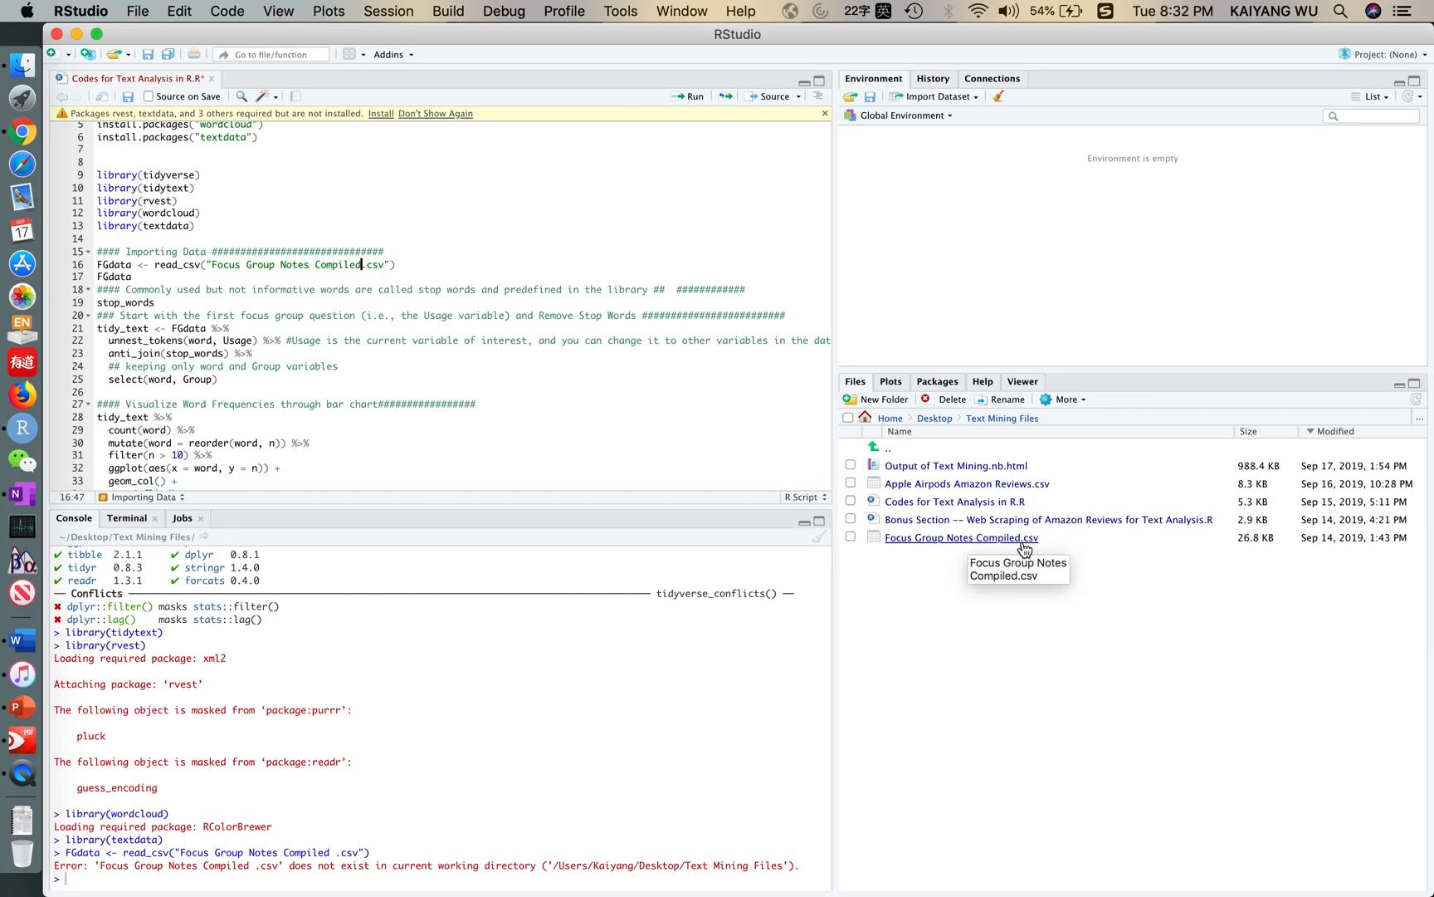
Run the corrected read_csv line to import "Focus Group Notes Compiled.csv" as FGdata.
left_click(407, 264)
left_click_drag(407, 264, 95, 267)
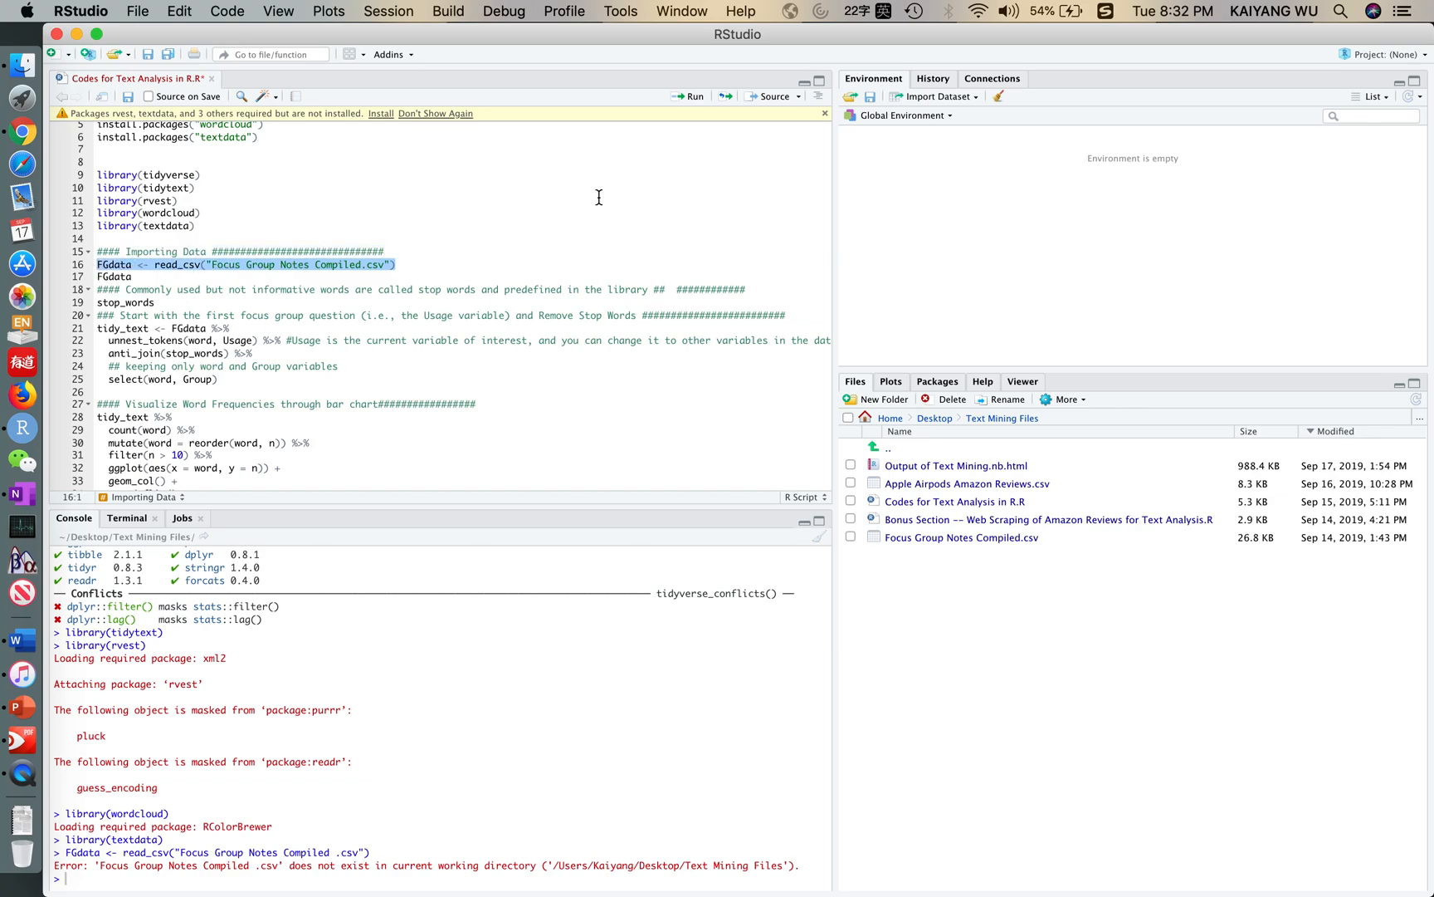
left_click(695, 96)
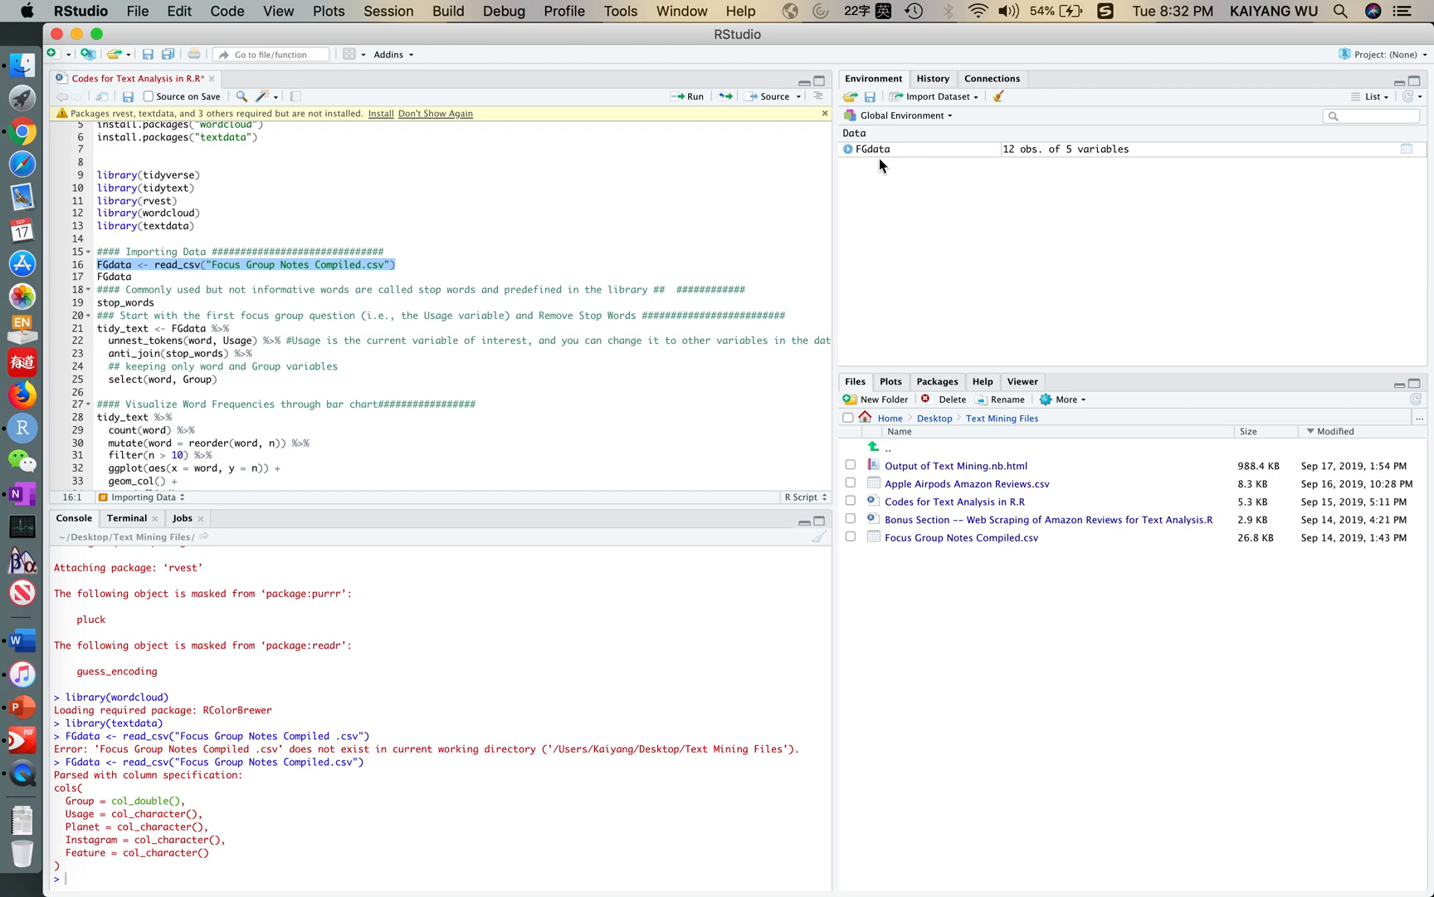
View the FGdata table, look through its columns from Group to Feature, and close the table view.
left_click(1048, 154)
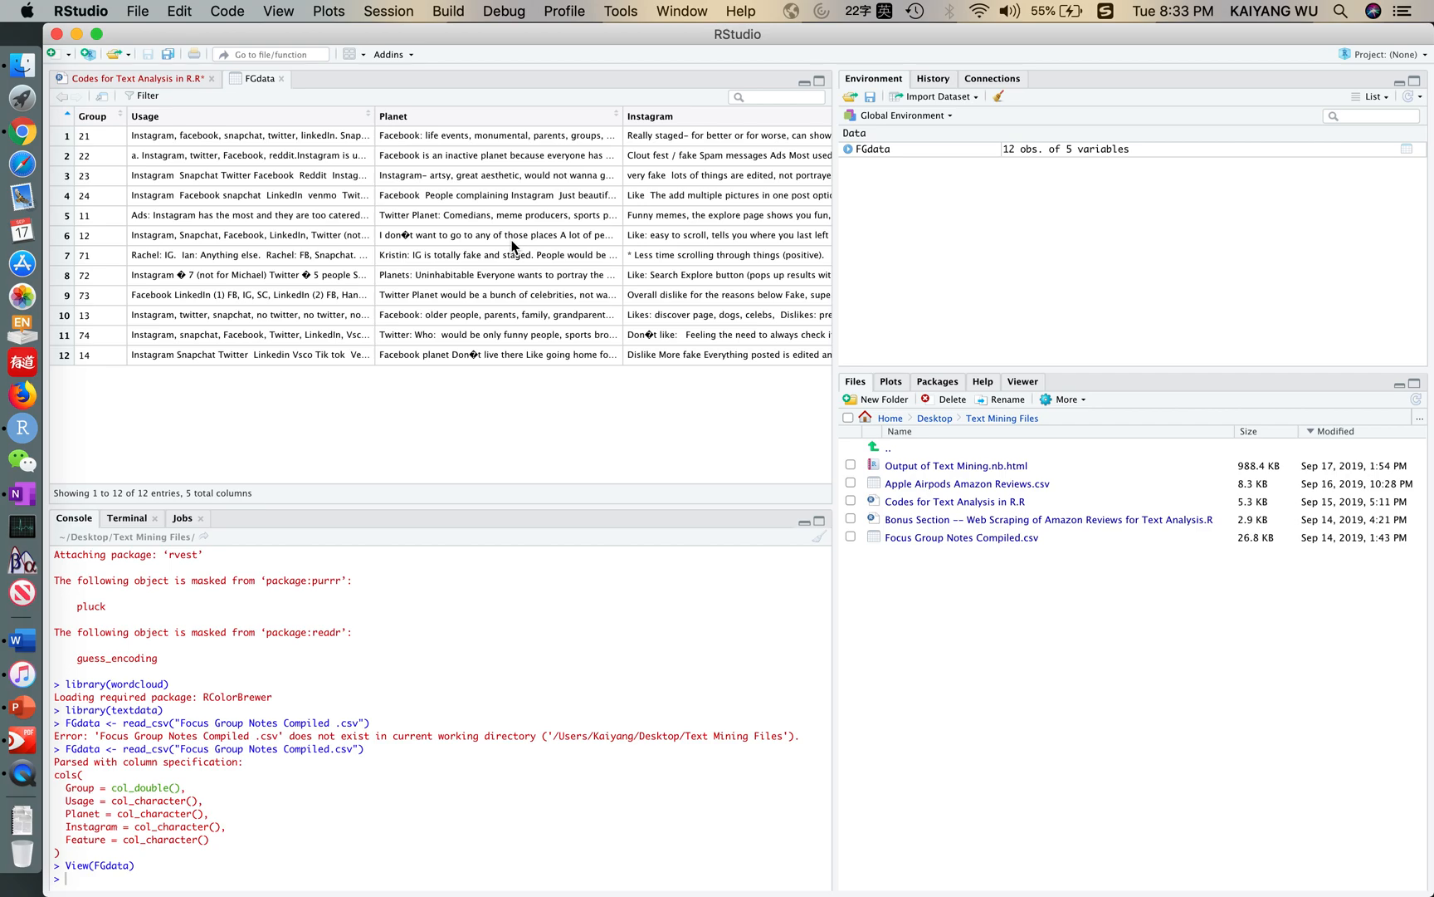
scroll(513, 246, "right", 5)
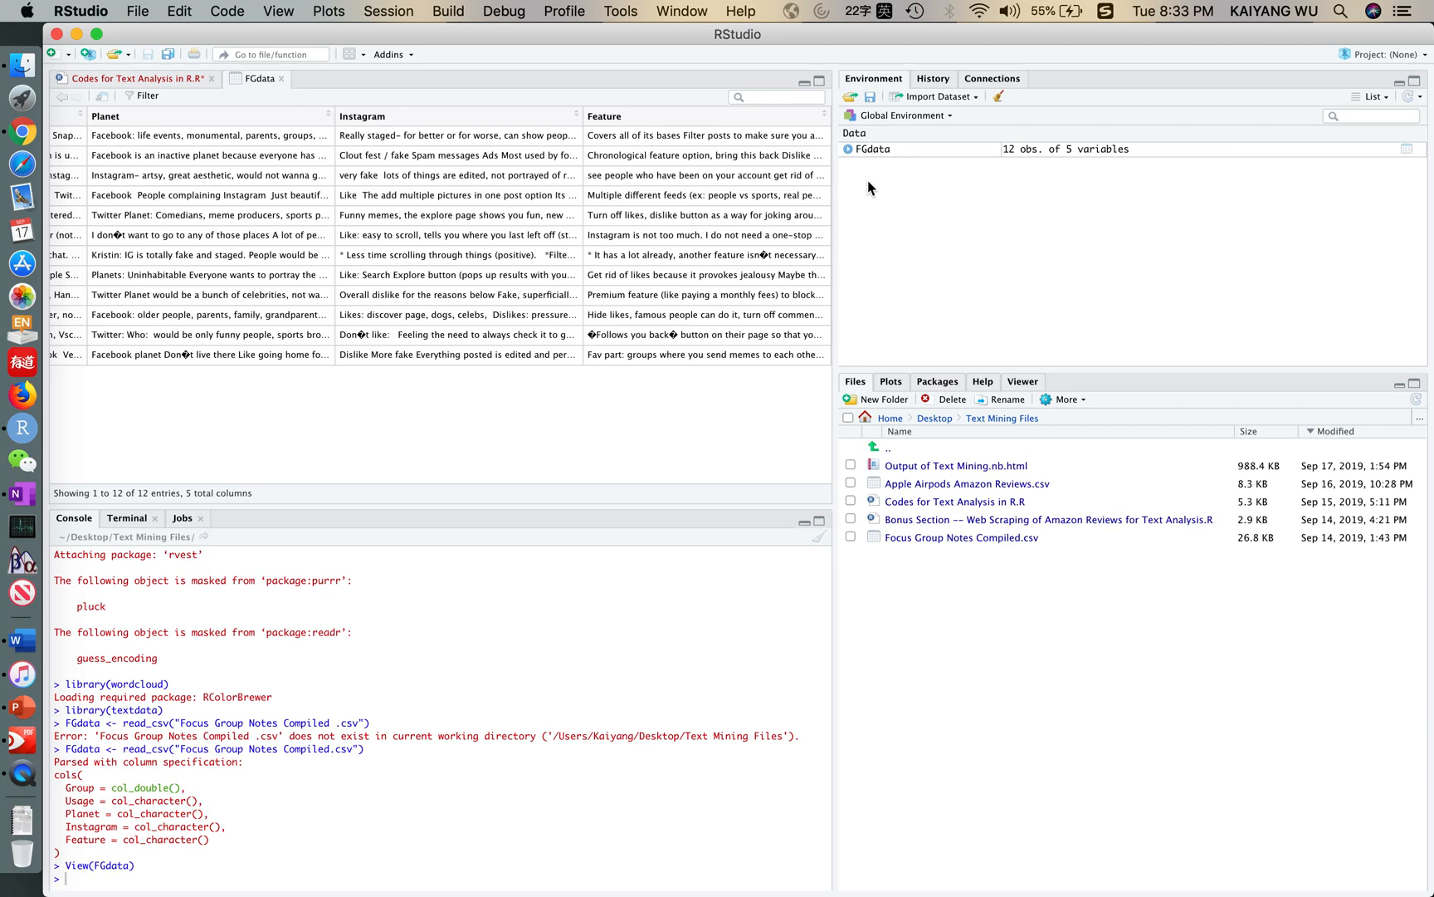
left_click(1036, 151)
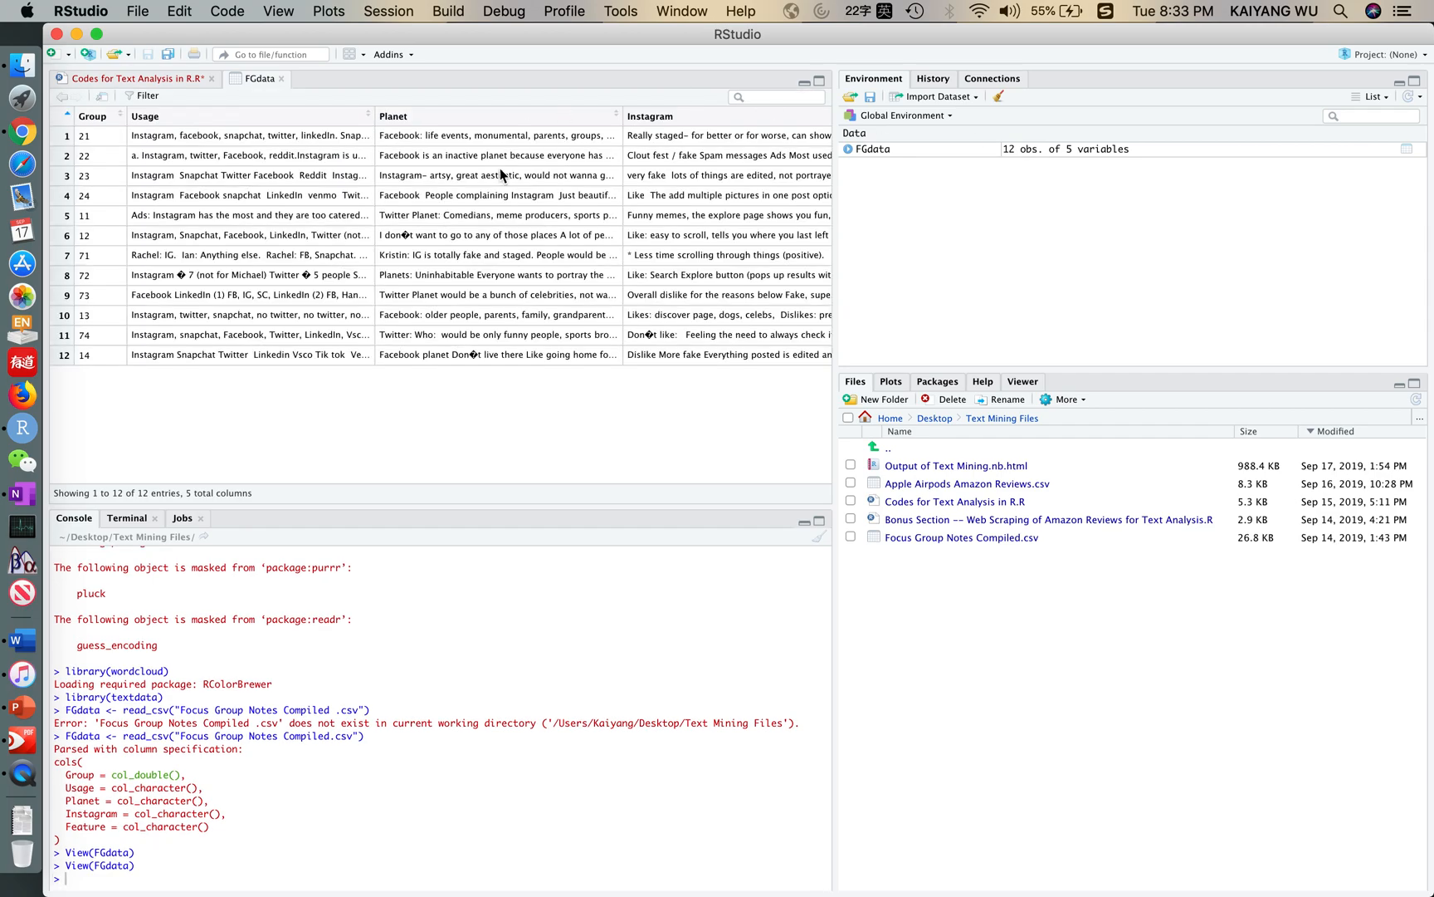
left_click(282, 79)
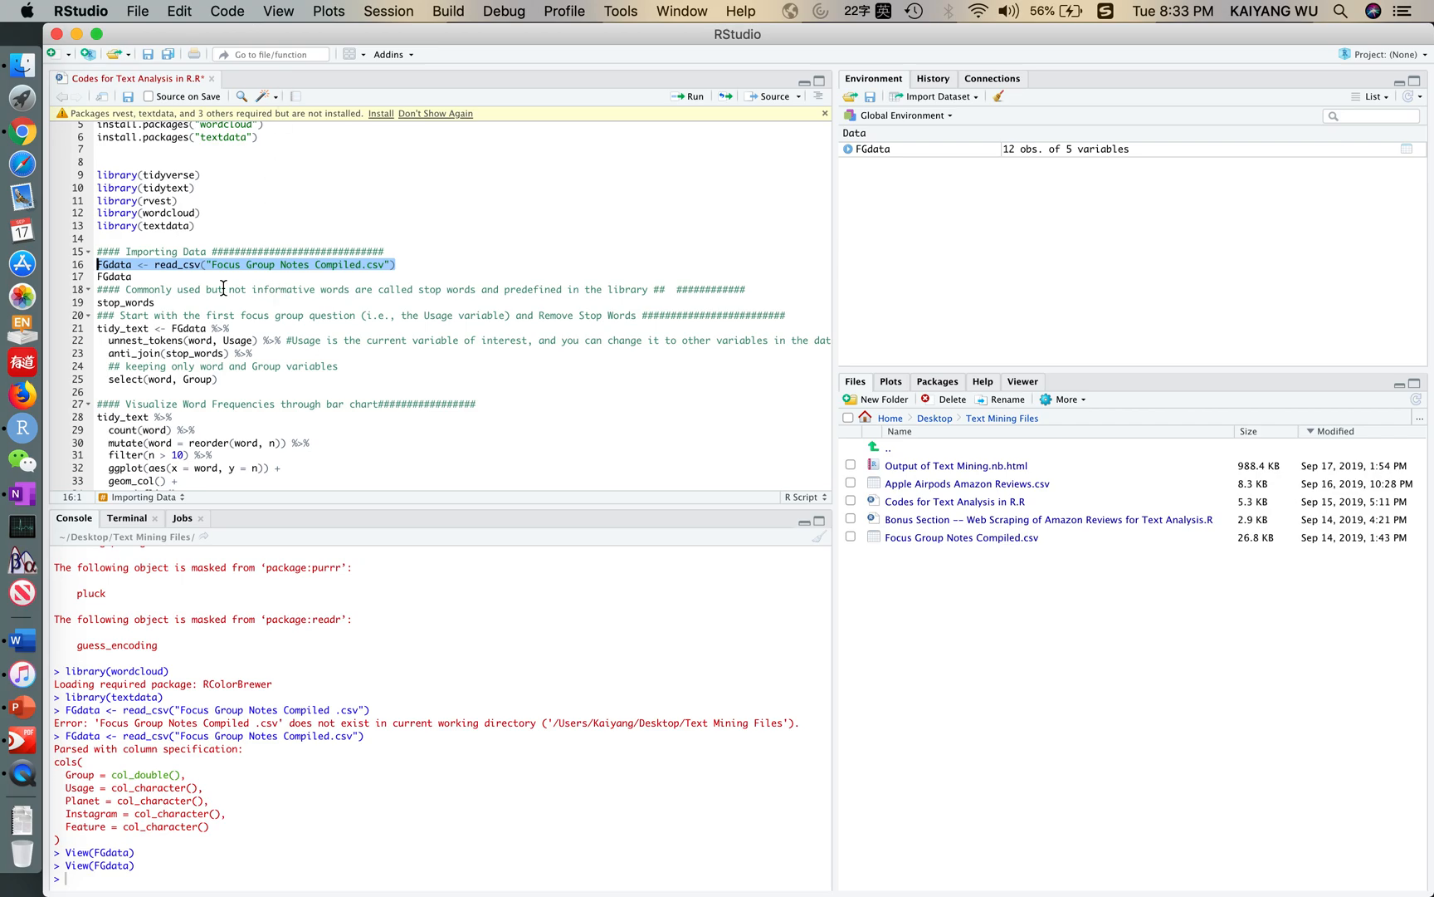
Run the stop_words line to list the predefined stop words.
left_click(177, 302)
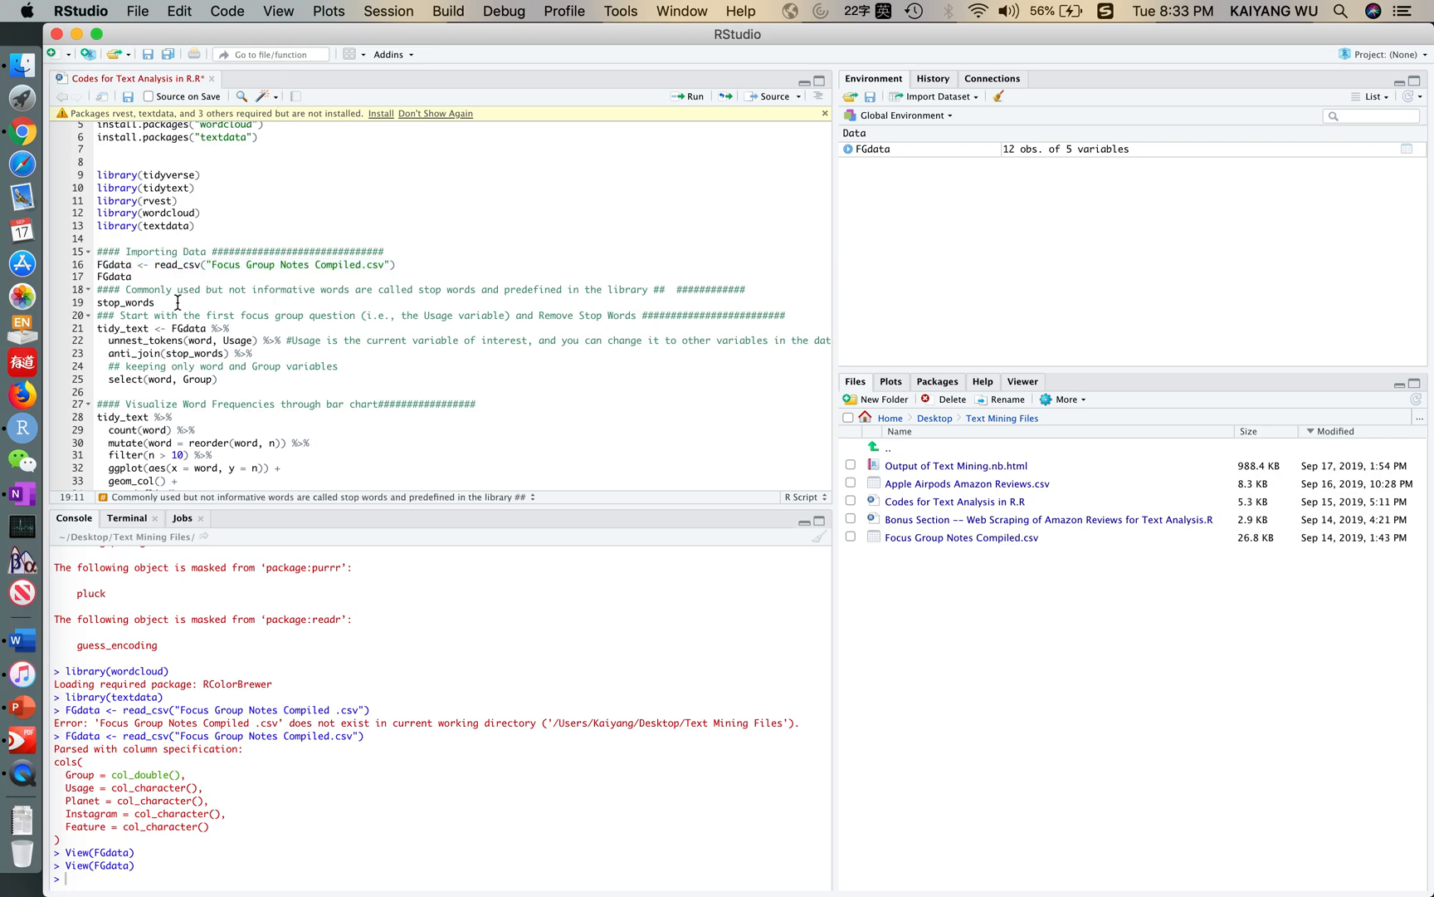
left_click_drag(176, 302, 96, 303)
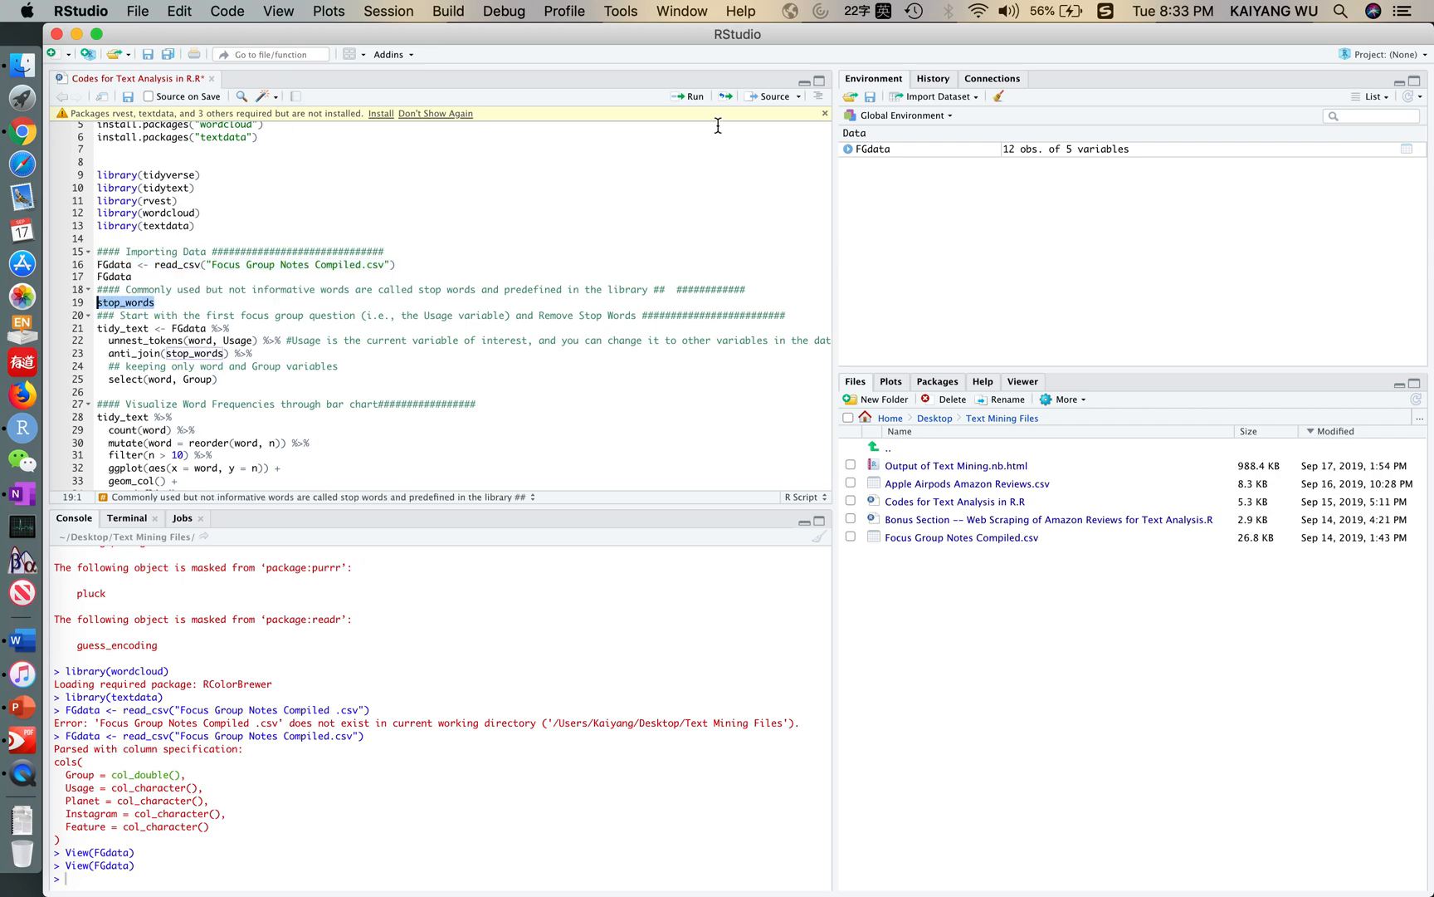
left_click(693, 97)
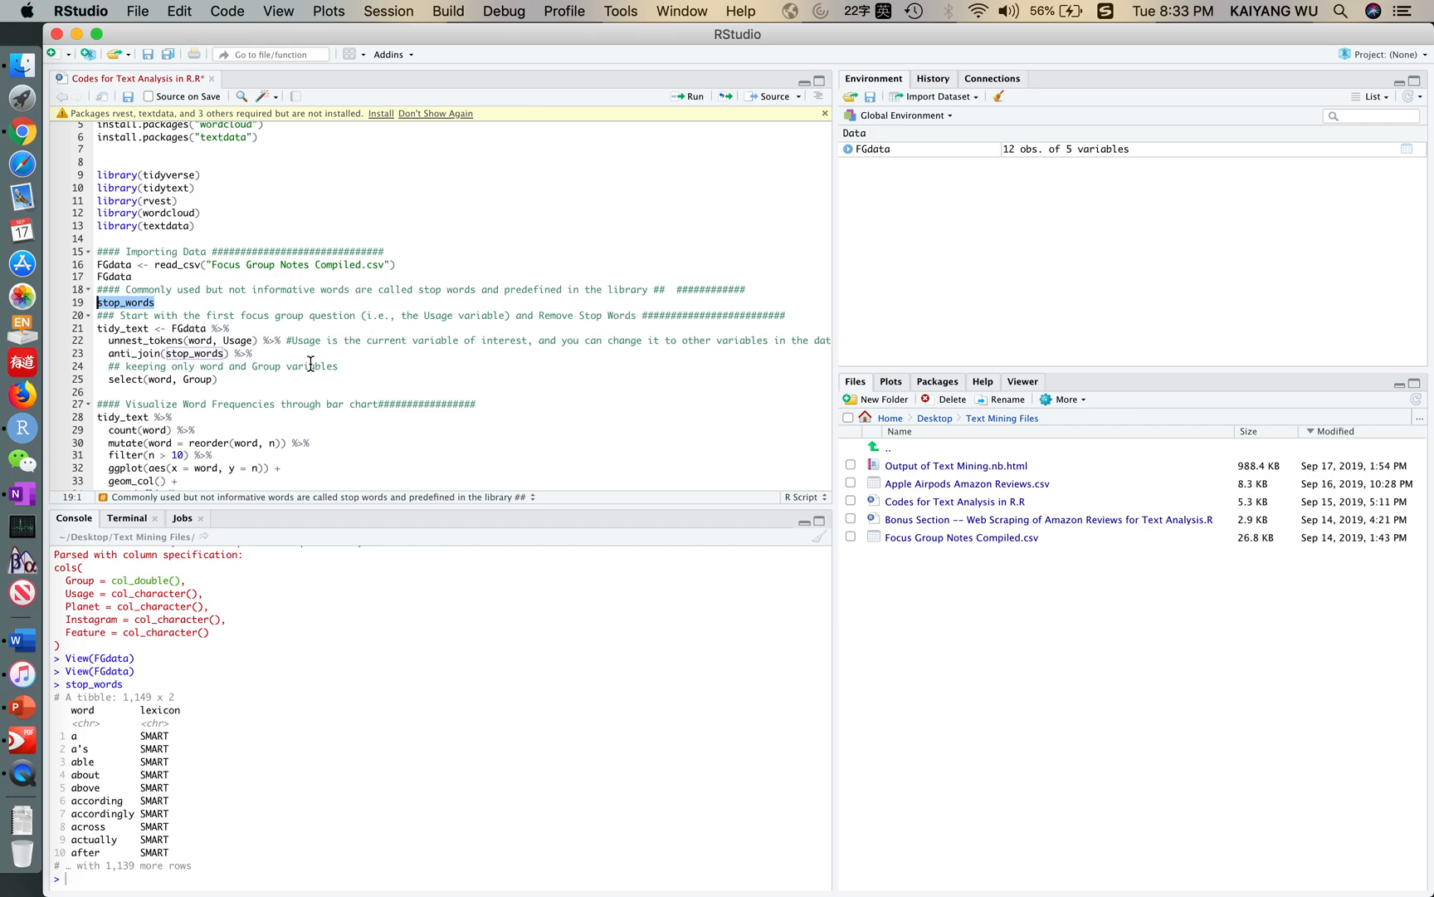
Run the tidy_text block that tokenizes the Usage variable, removes stop words and keeps only the word and Group variables.
left_click(263, 383)
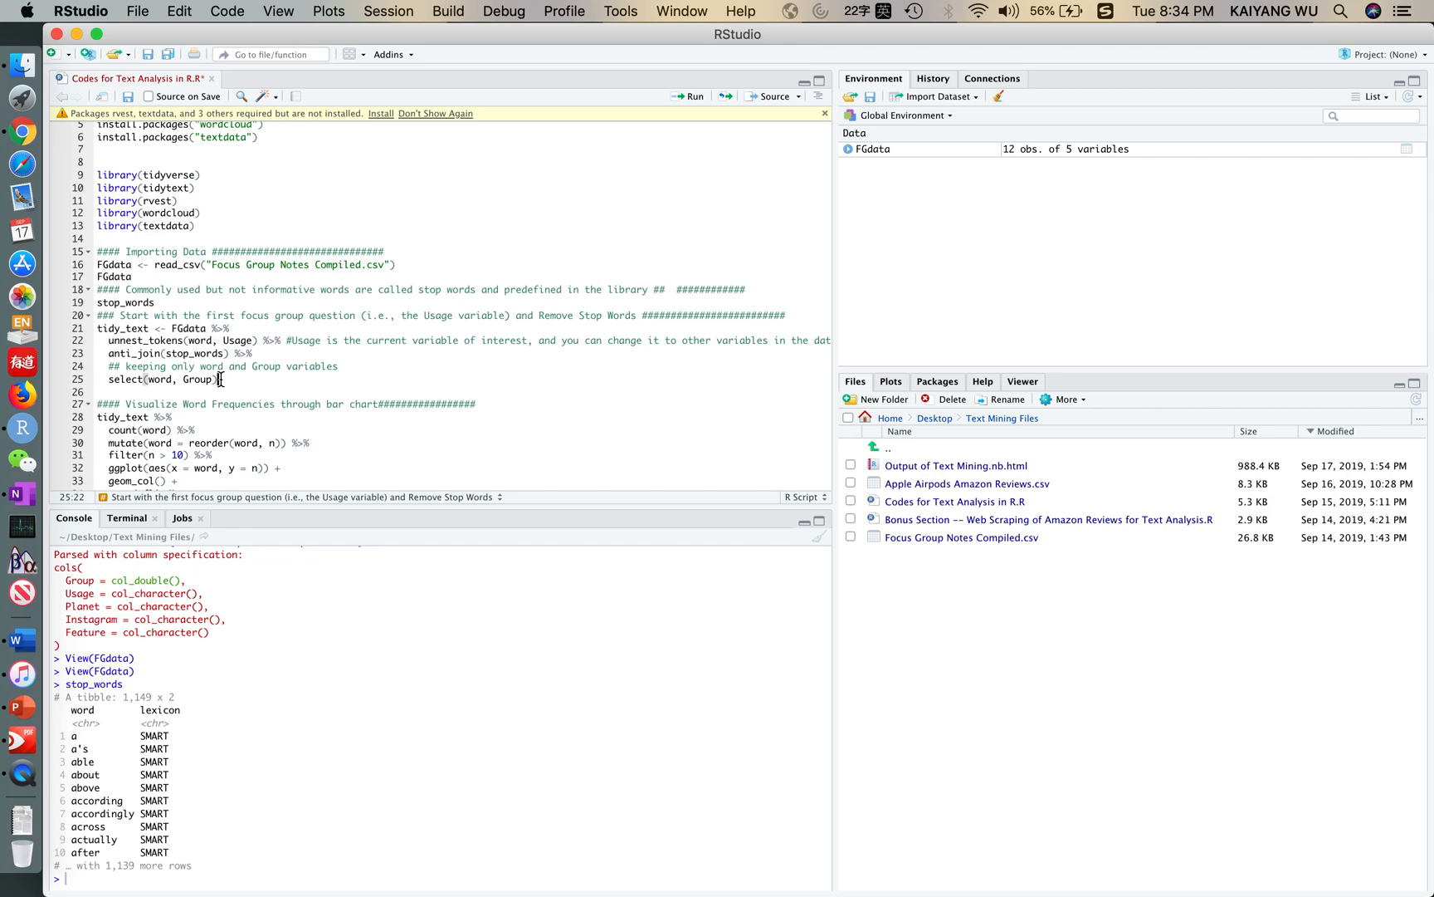
double_click(244, 341)
scroll(652, 364, "down", 1)
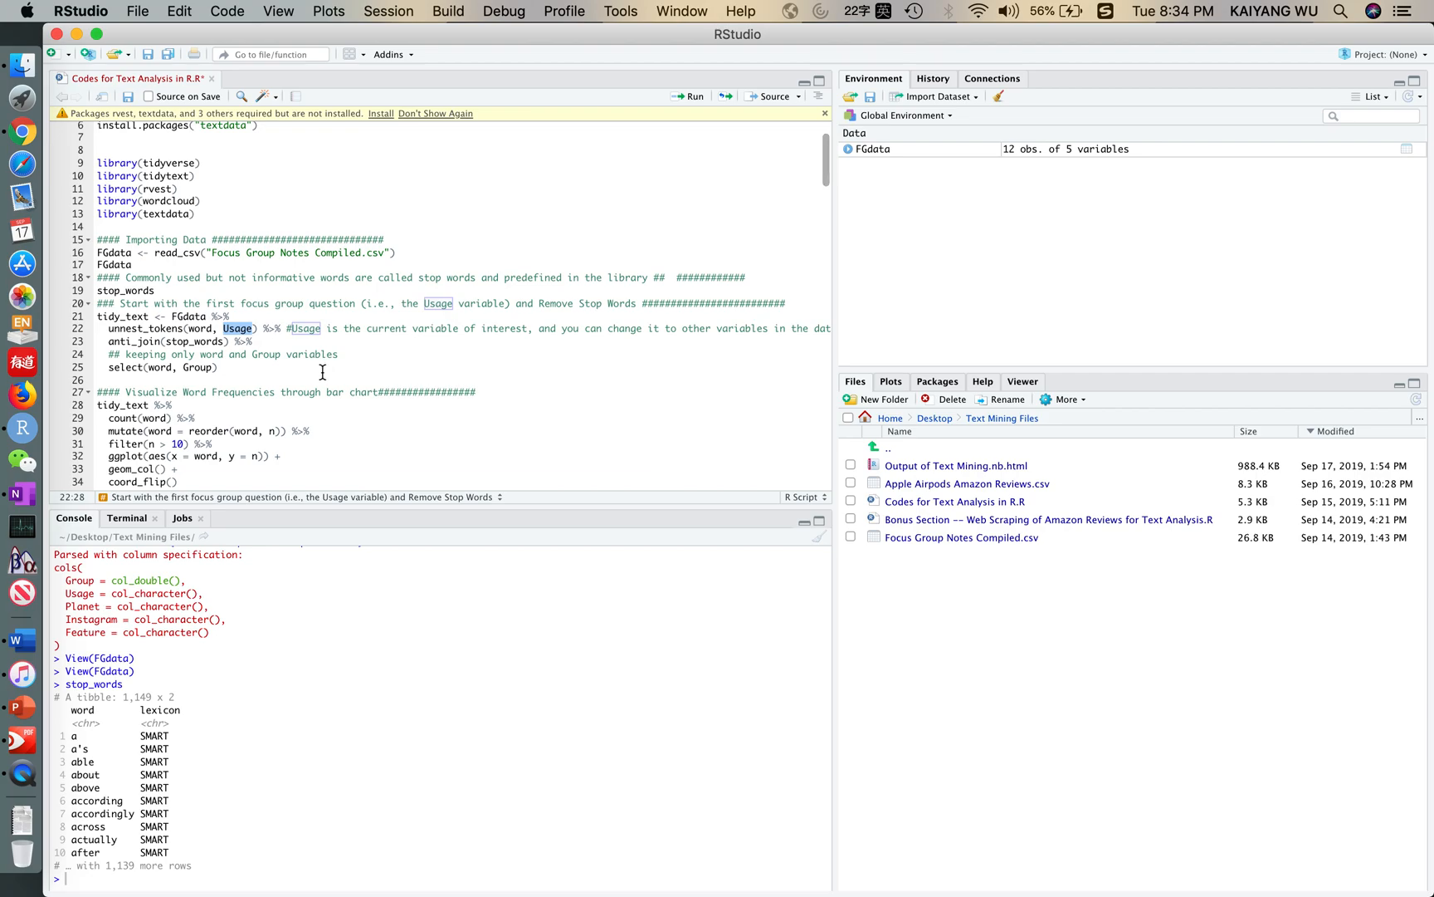
left_click(242, 371)
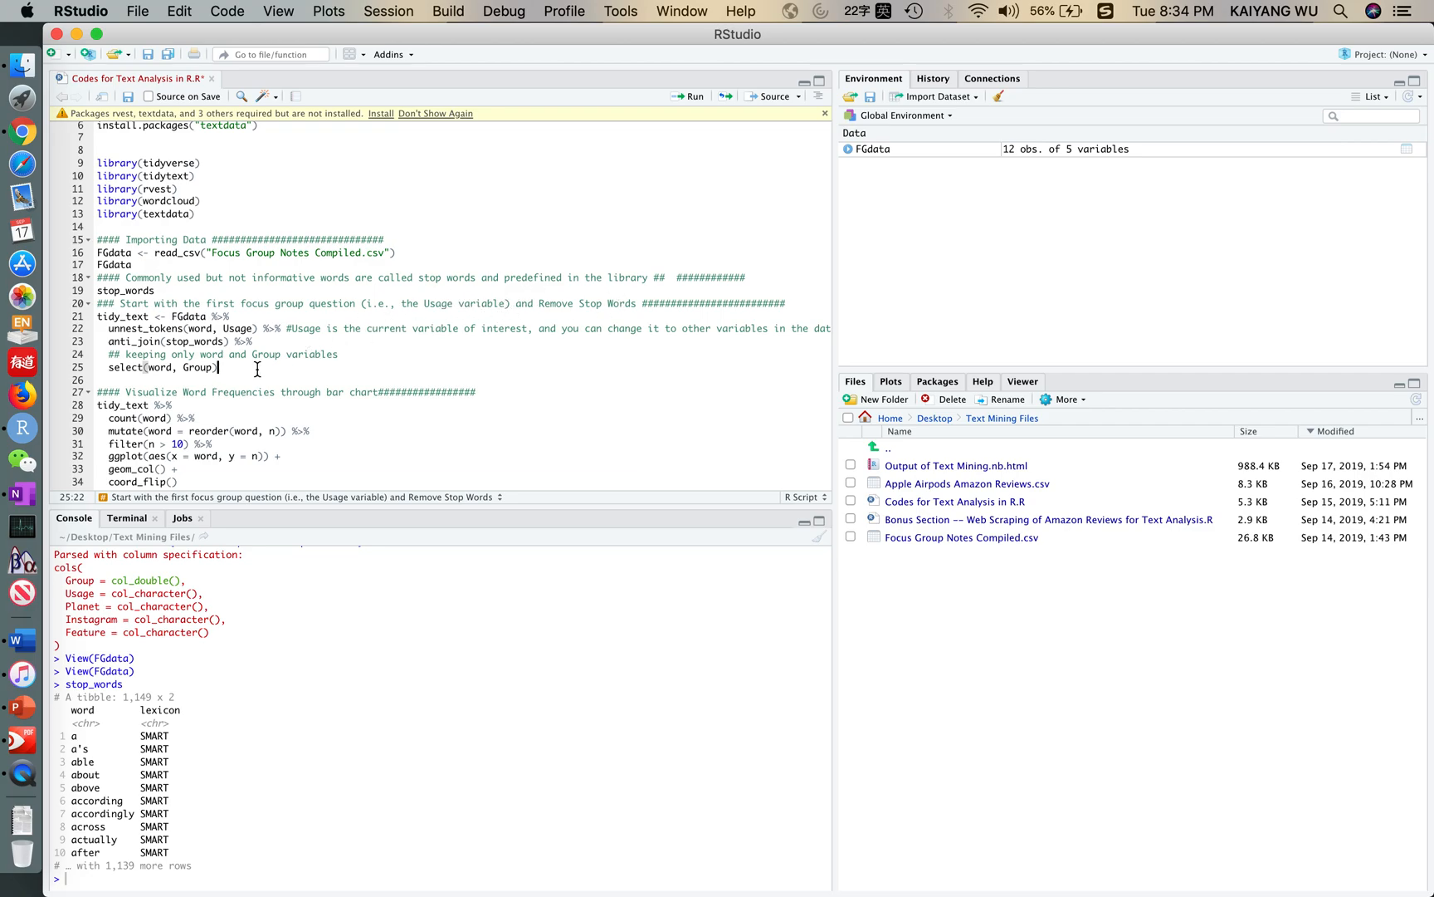
left_click_drag(218, 367, 97, 317)
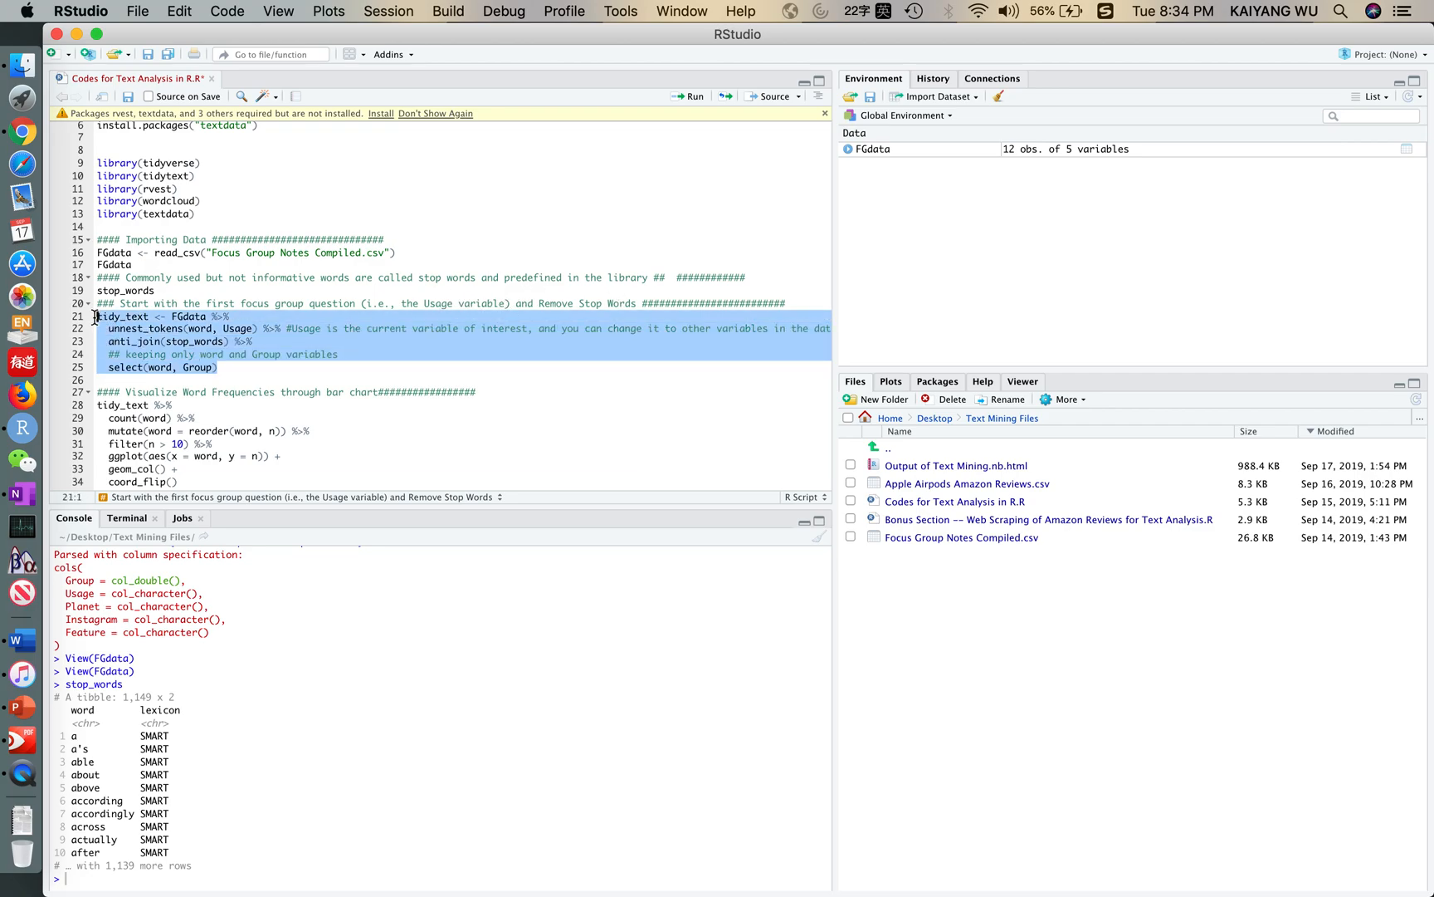
left_click(690, 98)
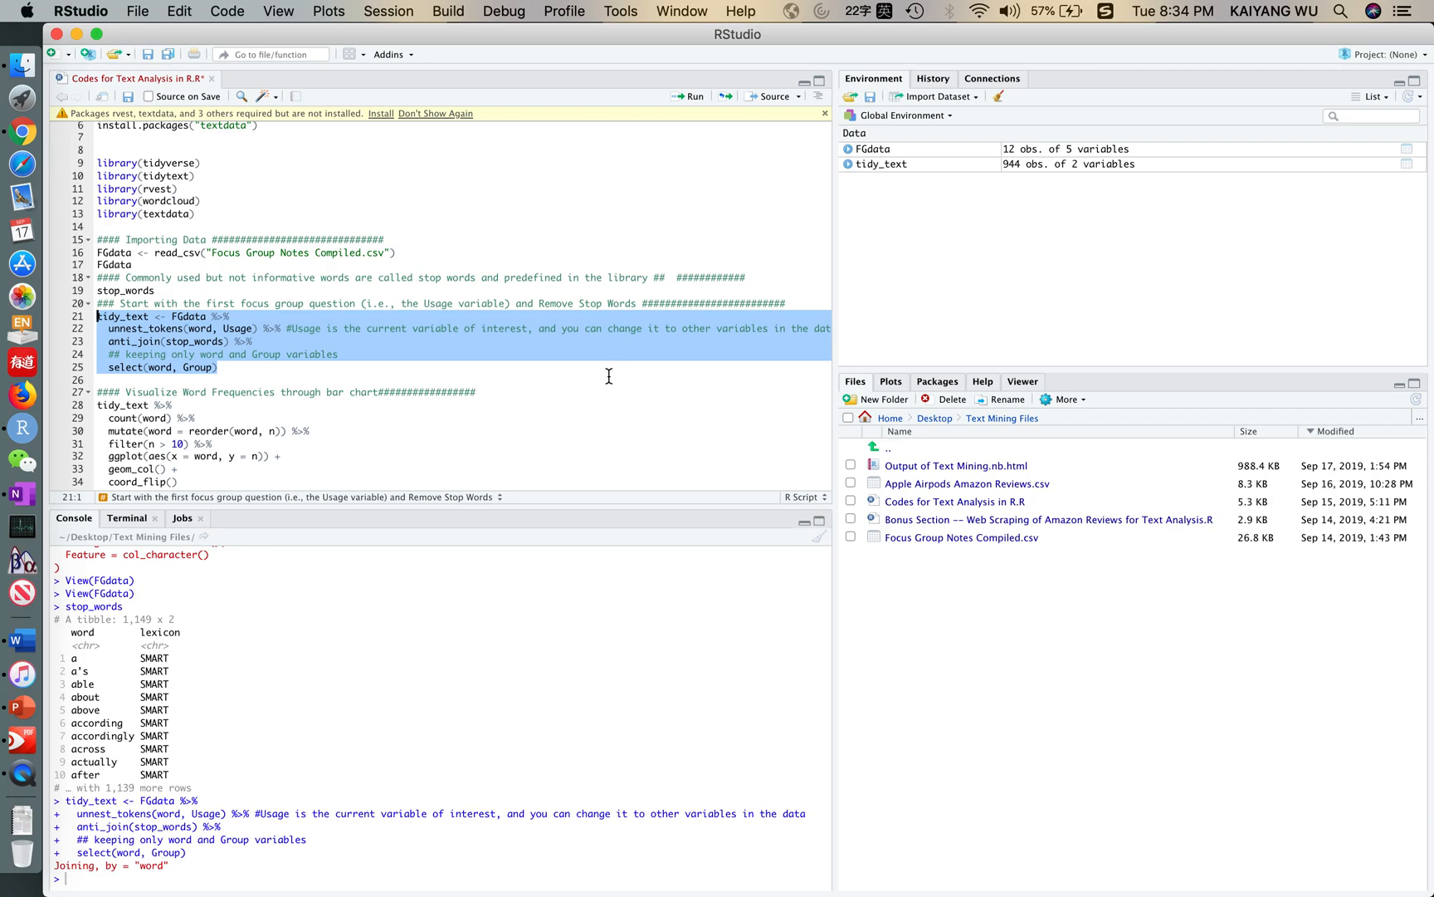
Run the bar chart block that plots tidy_text word frequencies for words with n > 10.
scroll(611, 376, "down", 3)
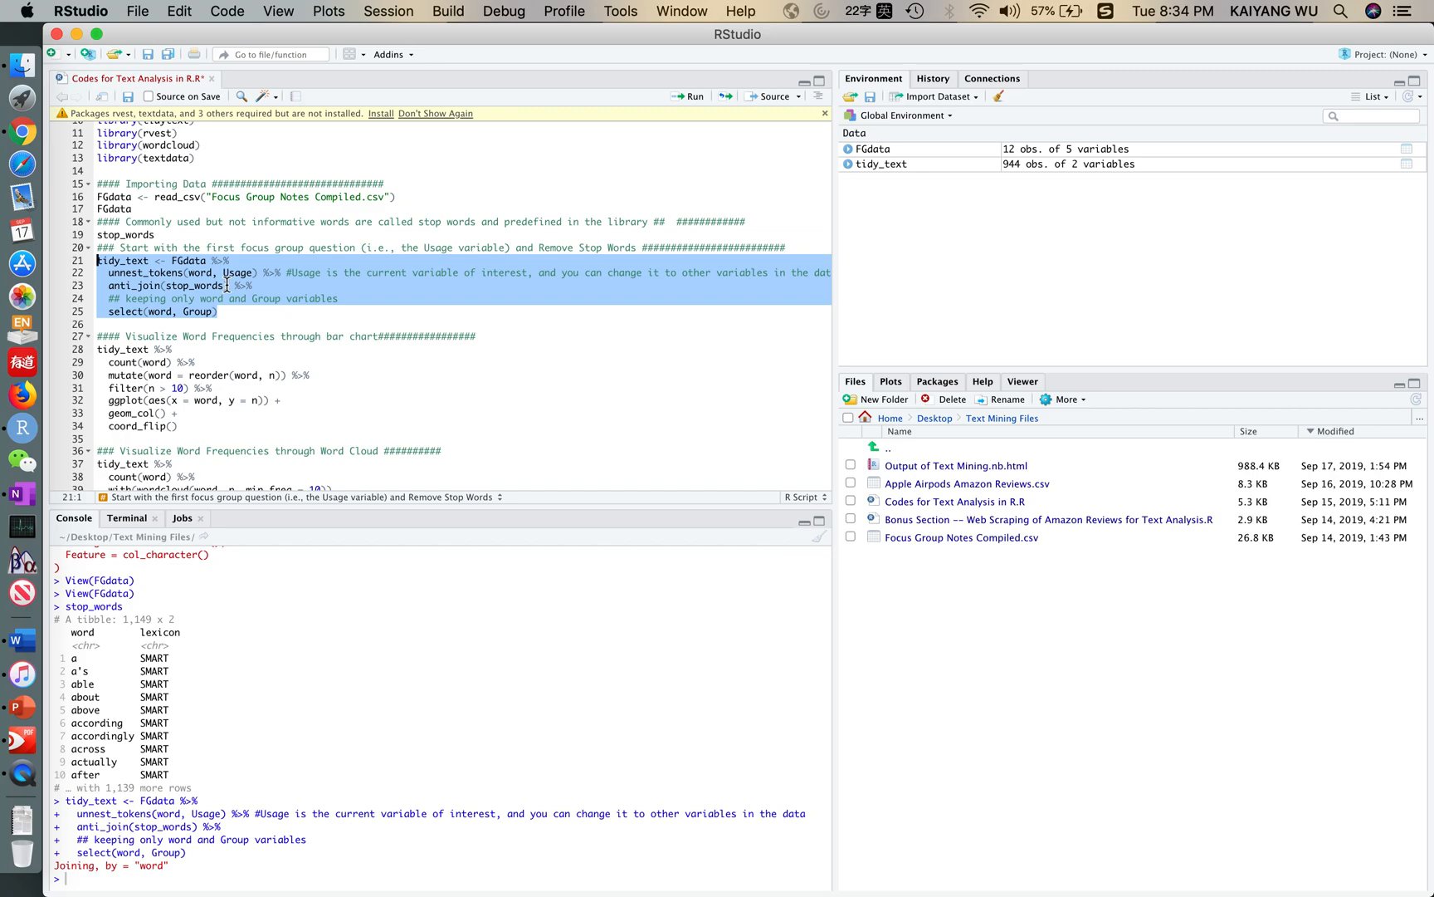
left_click(297, 324)
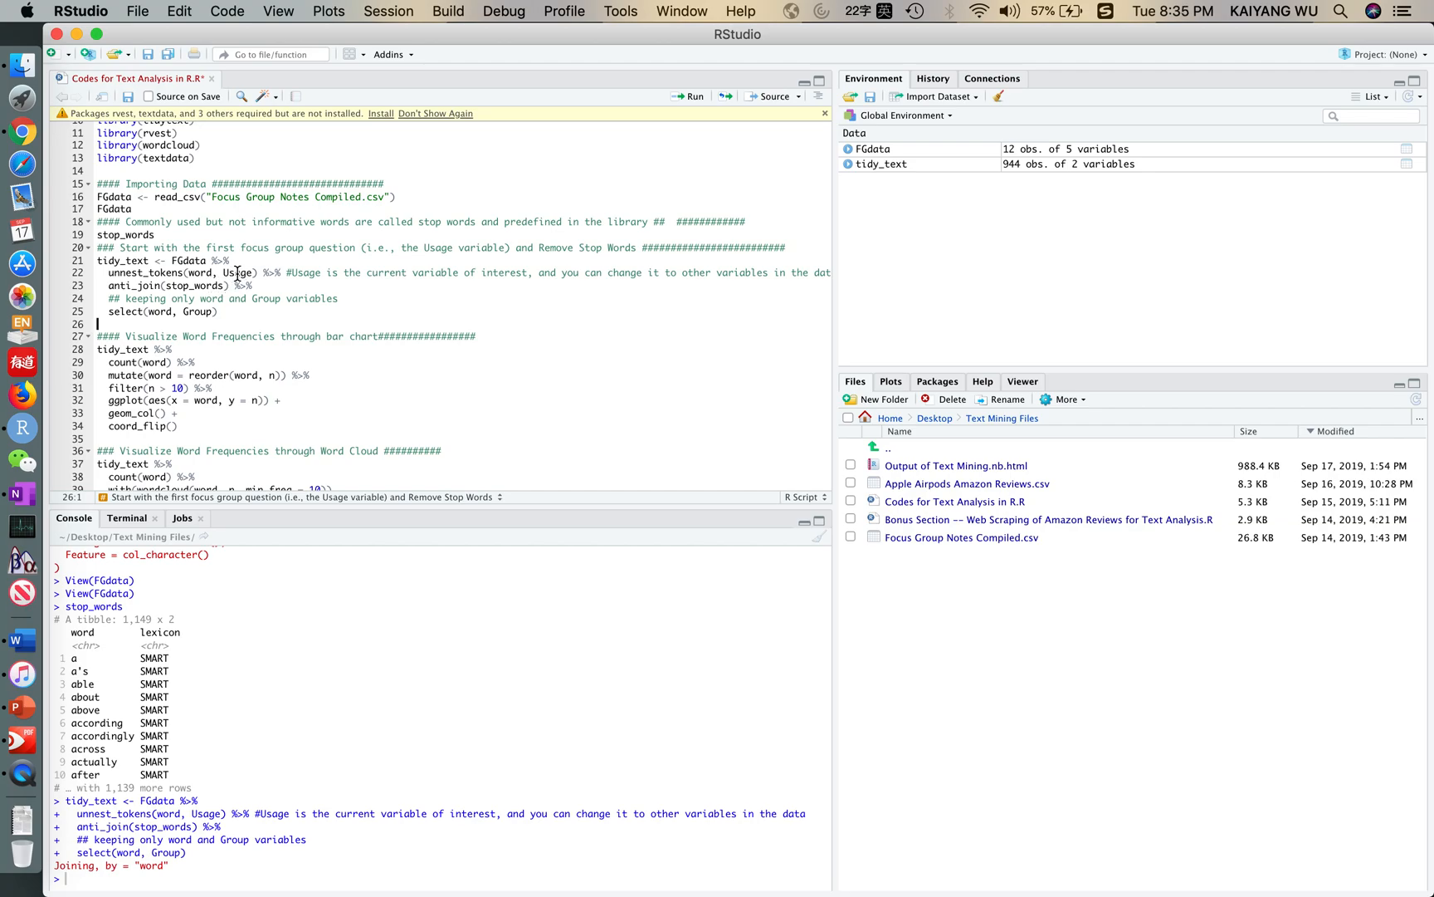
left_click(191, 428)
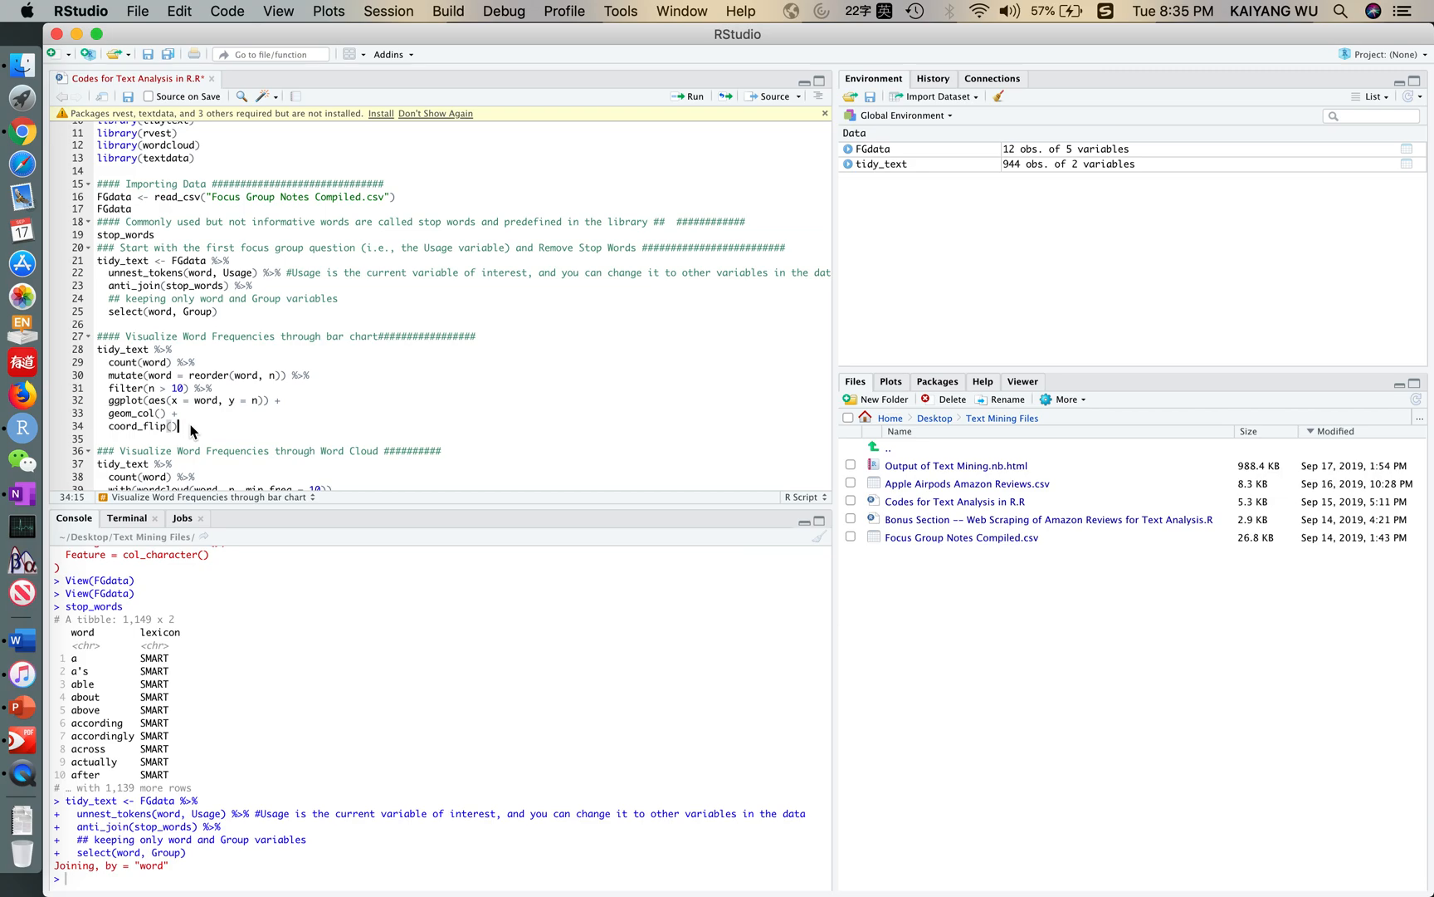
left_click_drag(190, 429, 81, 349)
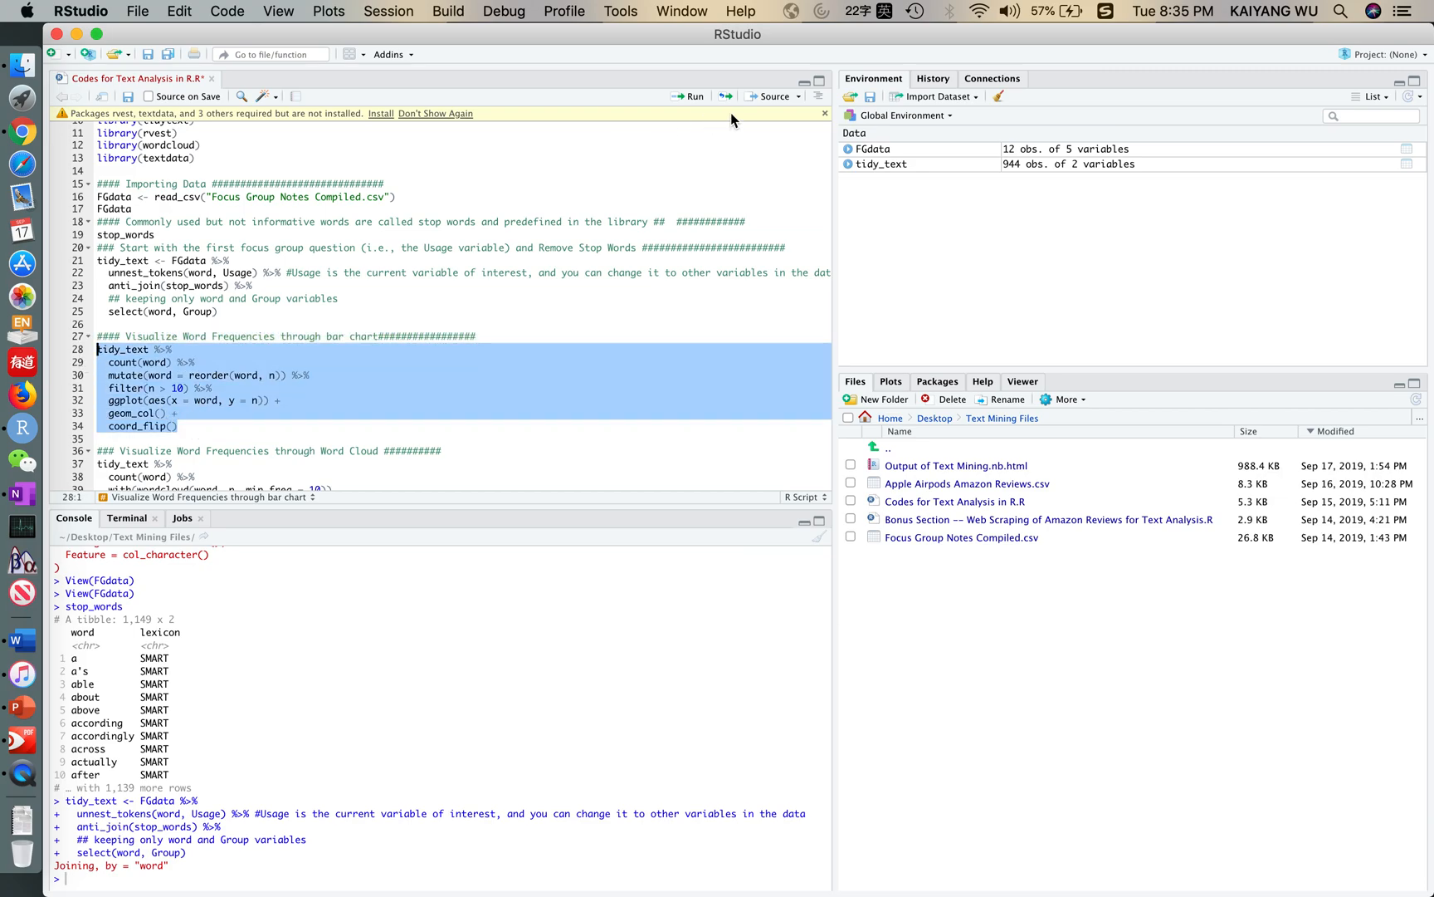
left_click(694, 97)
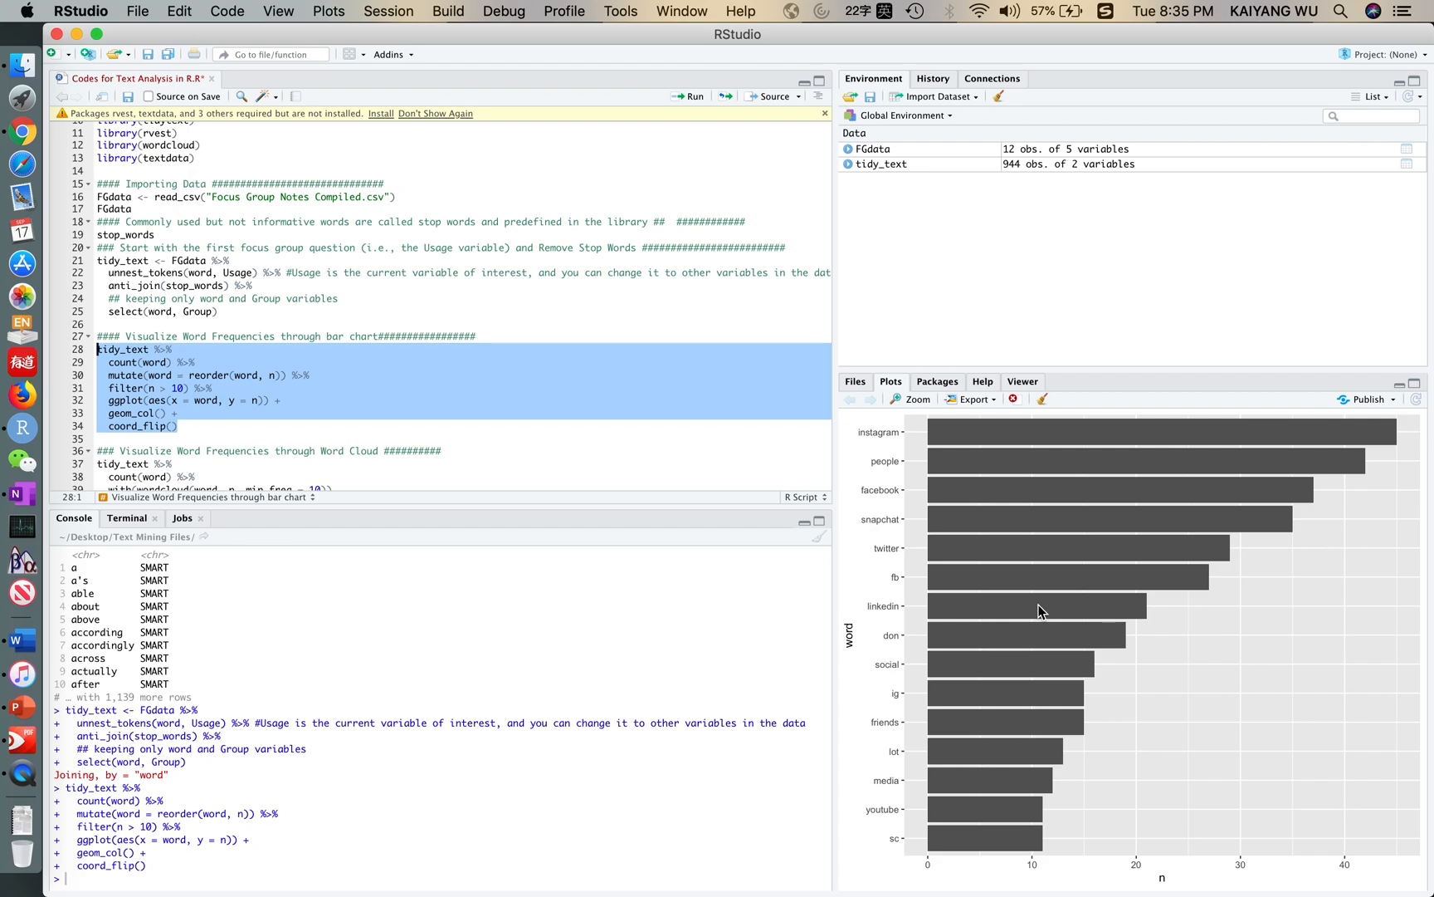
View the word frequency bar chart enlarged in its own window, close it, and check the plot's export options.
left_click(914, 405)
left_click(914, 405)
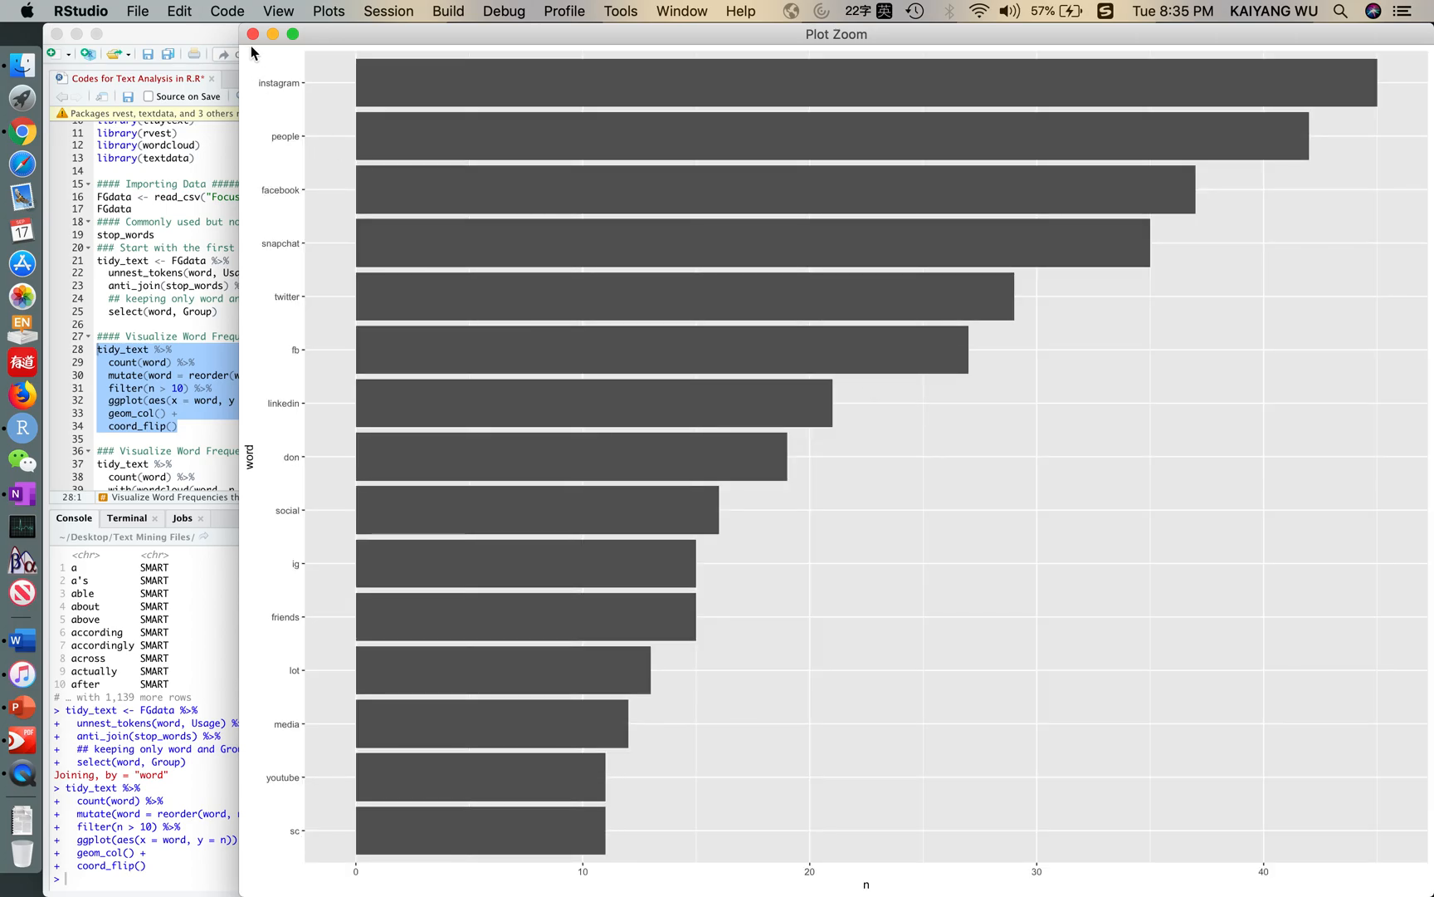
left_click(253, 34)
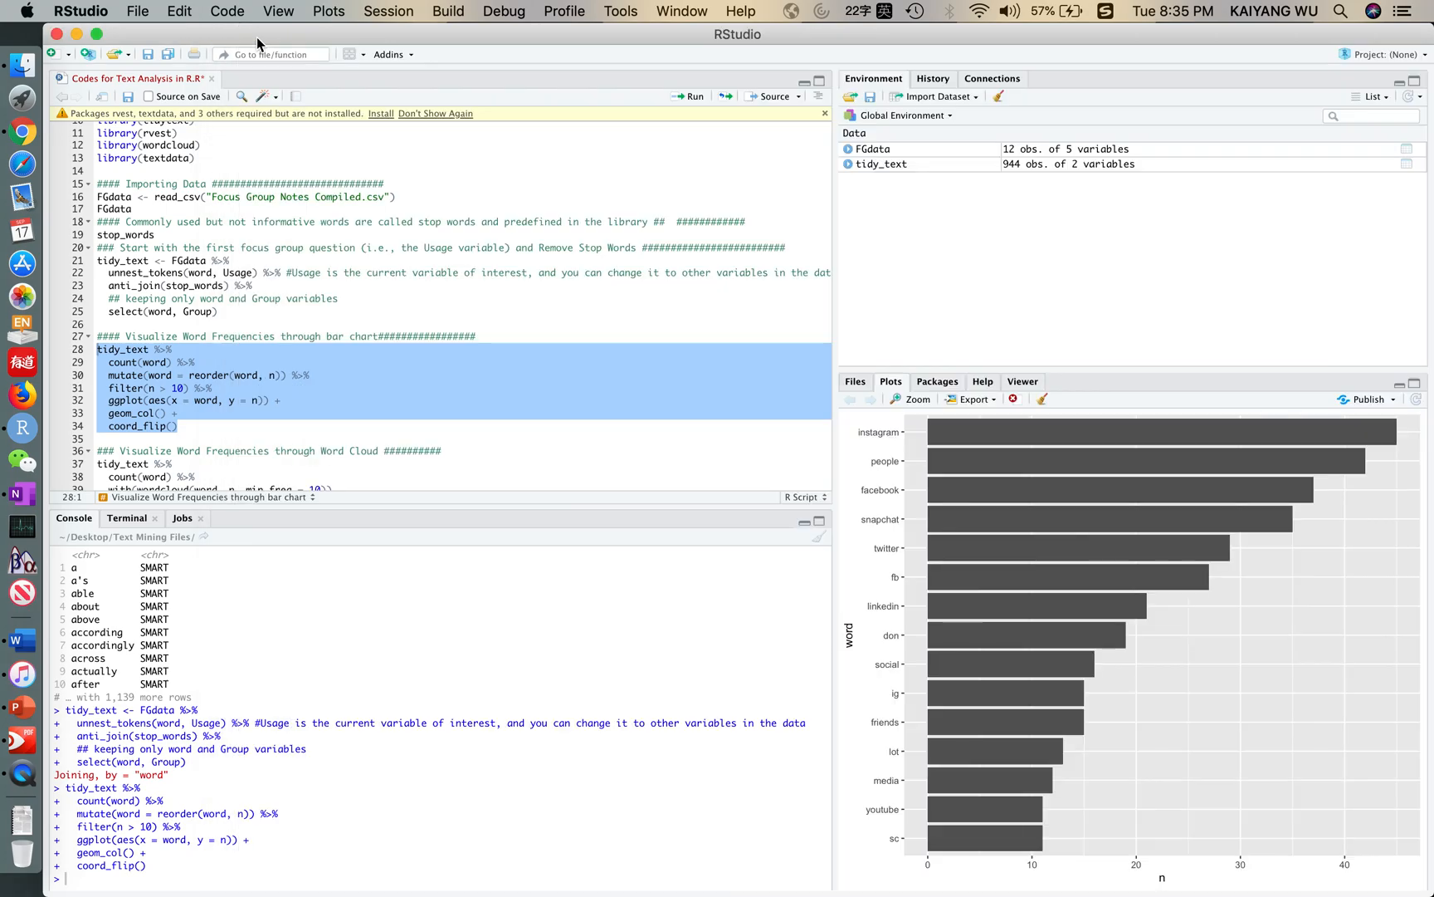
left_click(994, 403)
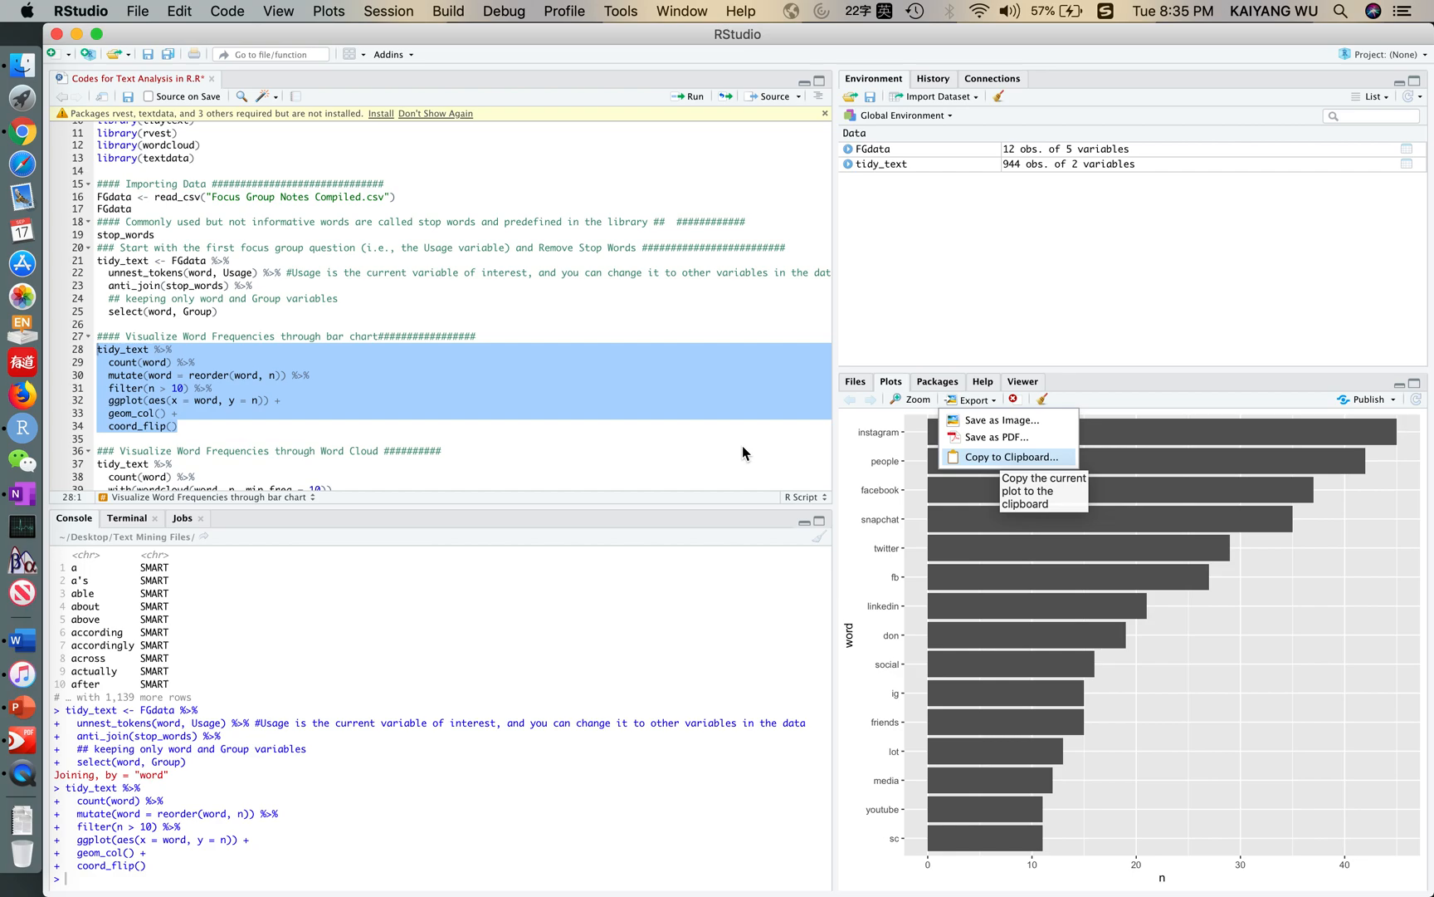
key("Escape")
Run the word cloud block that plots tidy_text words with min.freq = 10.
scroll(742, 445, "down", 3)
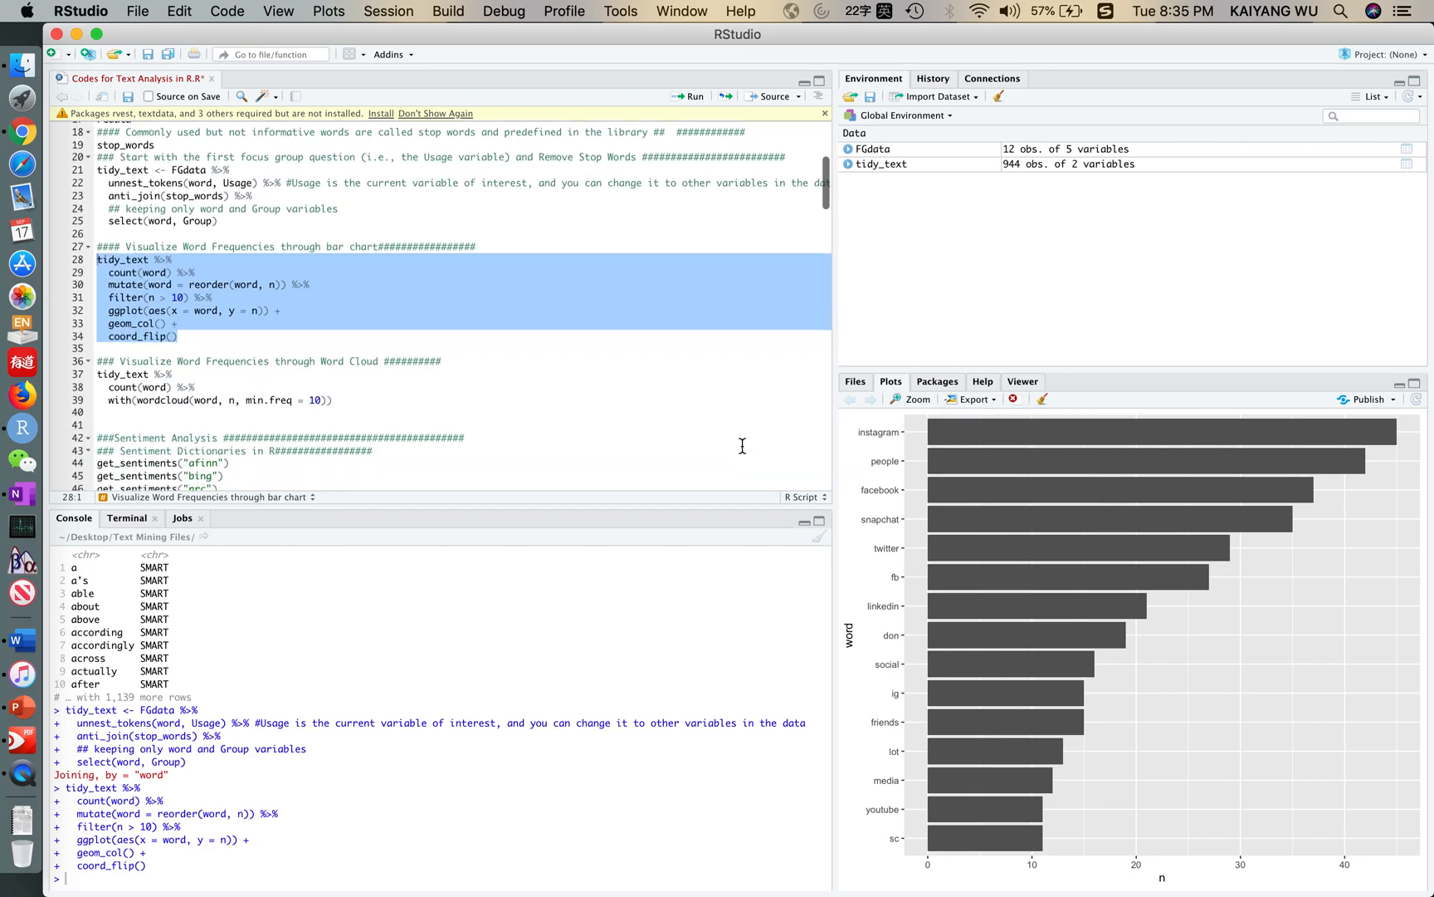
left_click(351, 388)
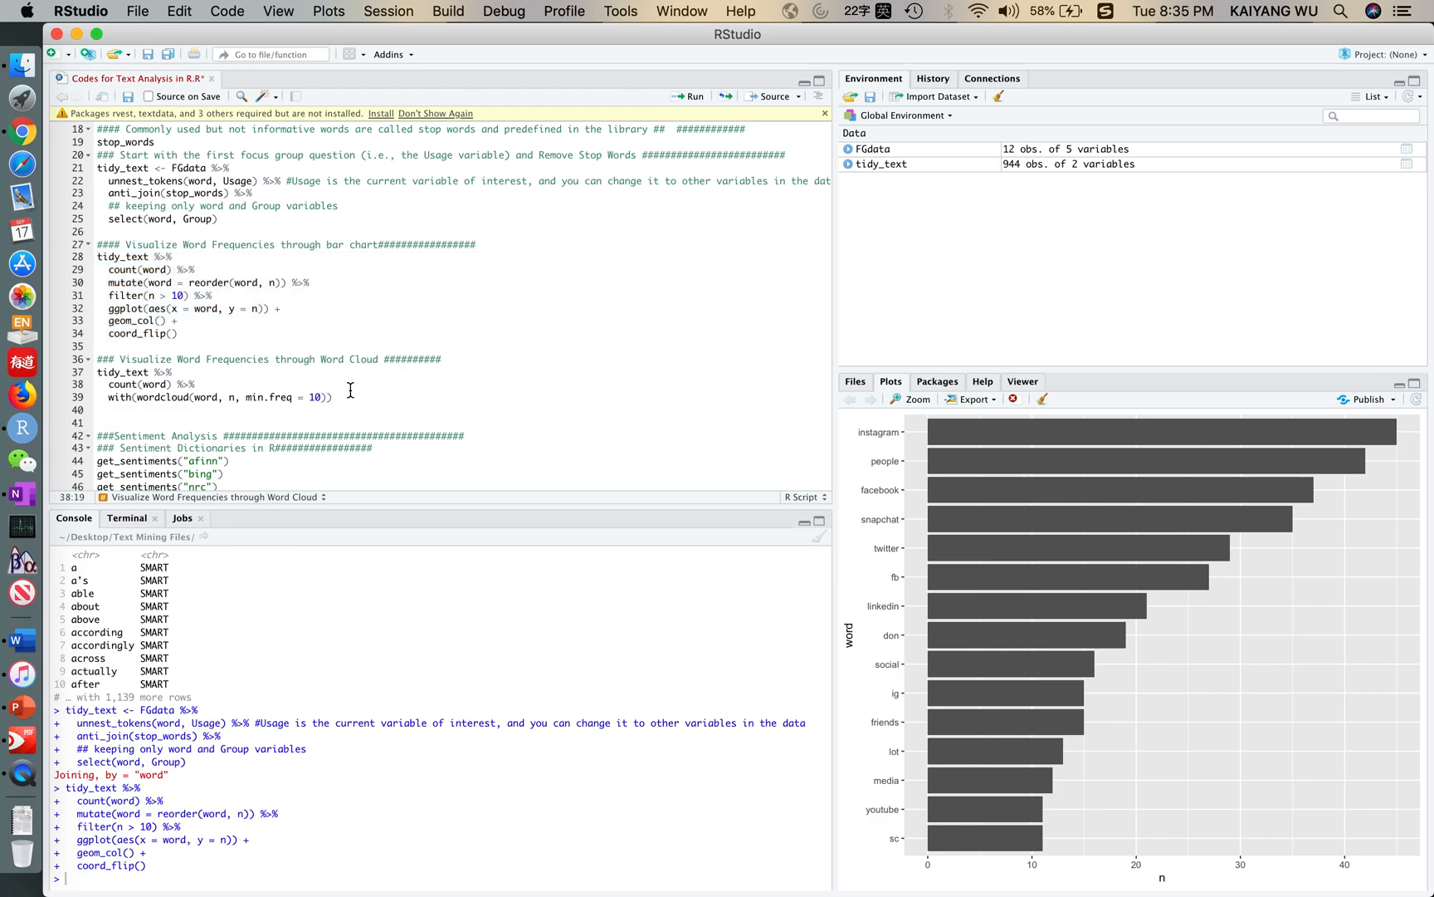
left_click_drag(336, 397, 303, 386)
left_click(226, 378)
left_click_drag(347, 398, 93, 371)
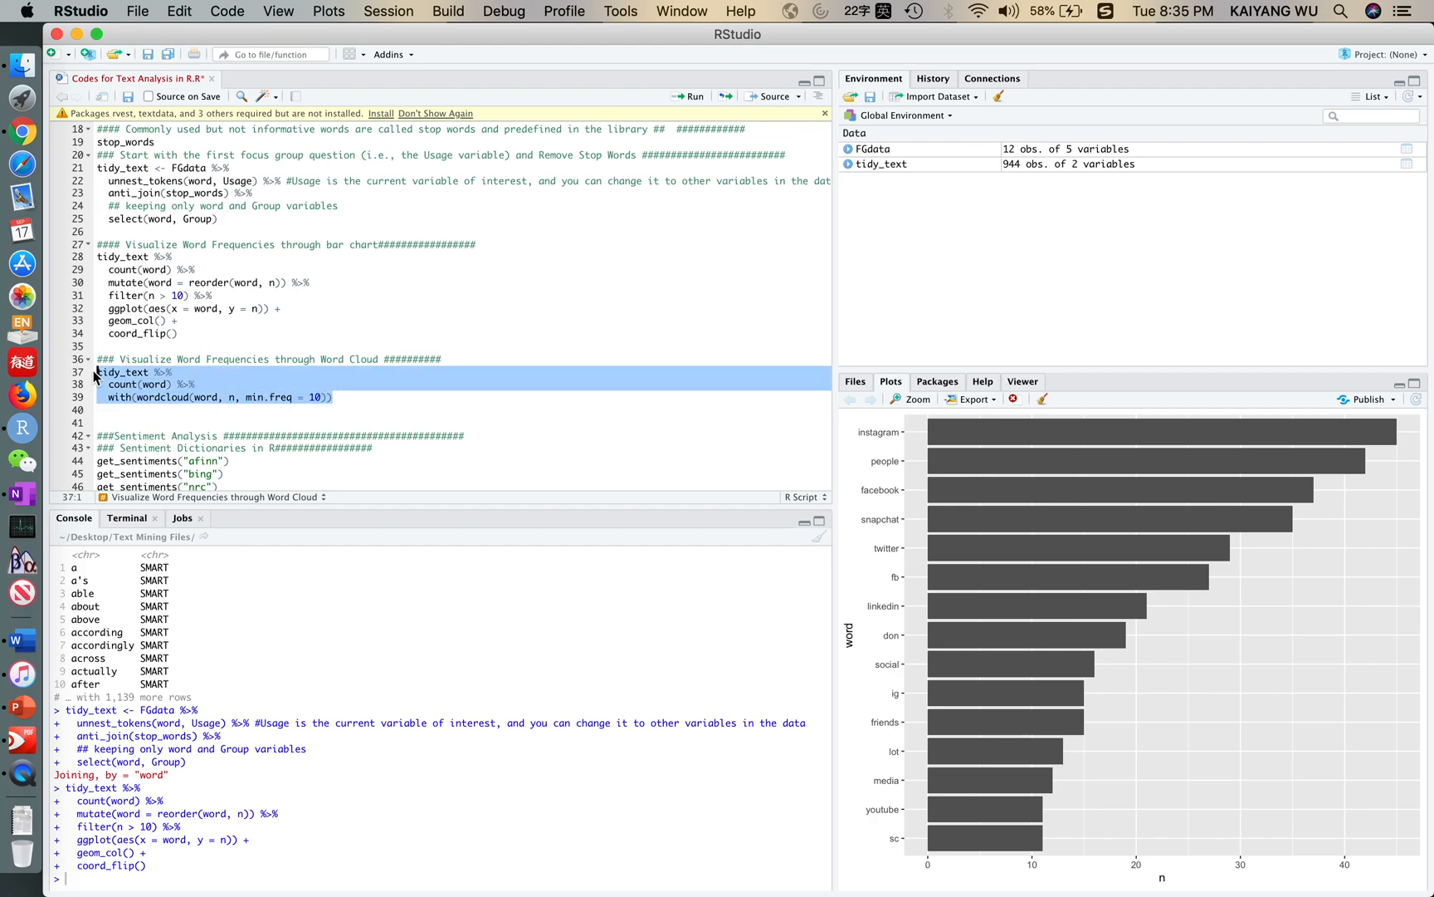
left_click(695, 98)
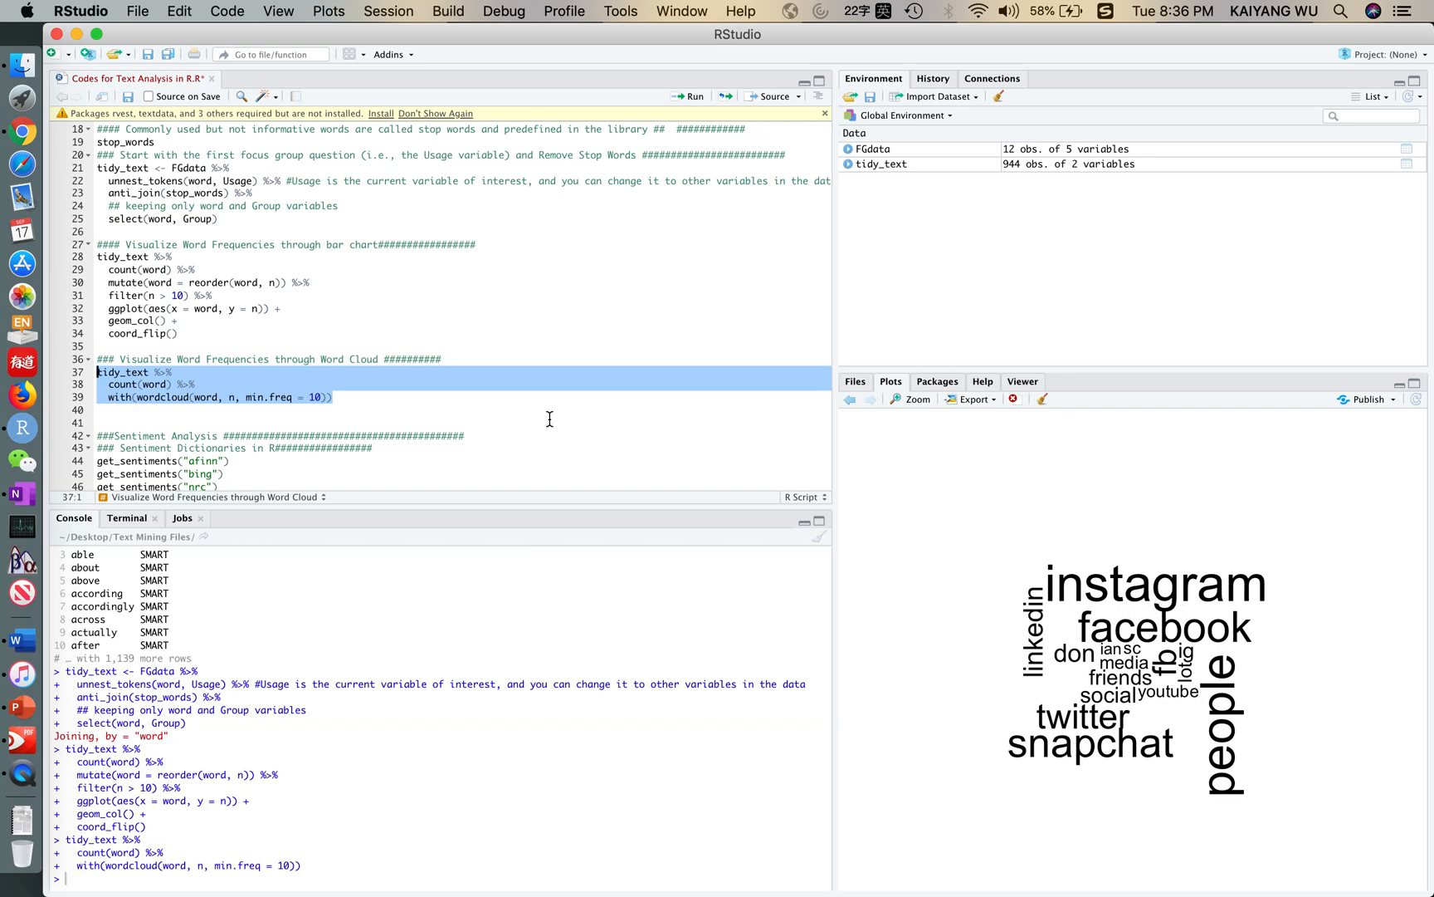
Run get_sentiments("afinn") from the Sentiment Analysis section and accept the download of the AFINN-111 dictionary.
scroll(486, 431, "down", 2)
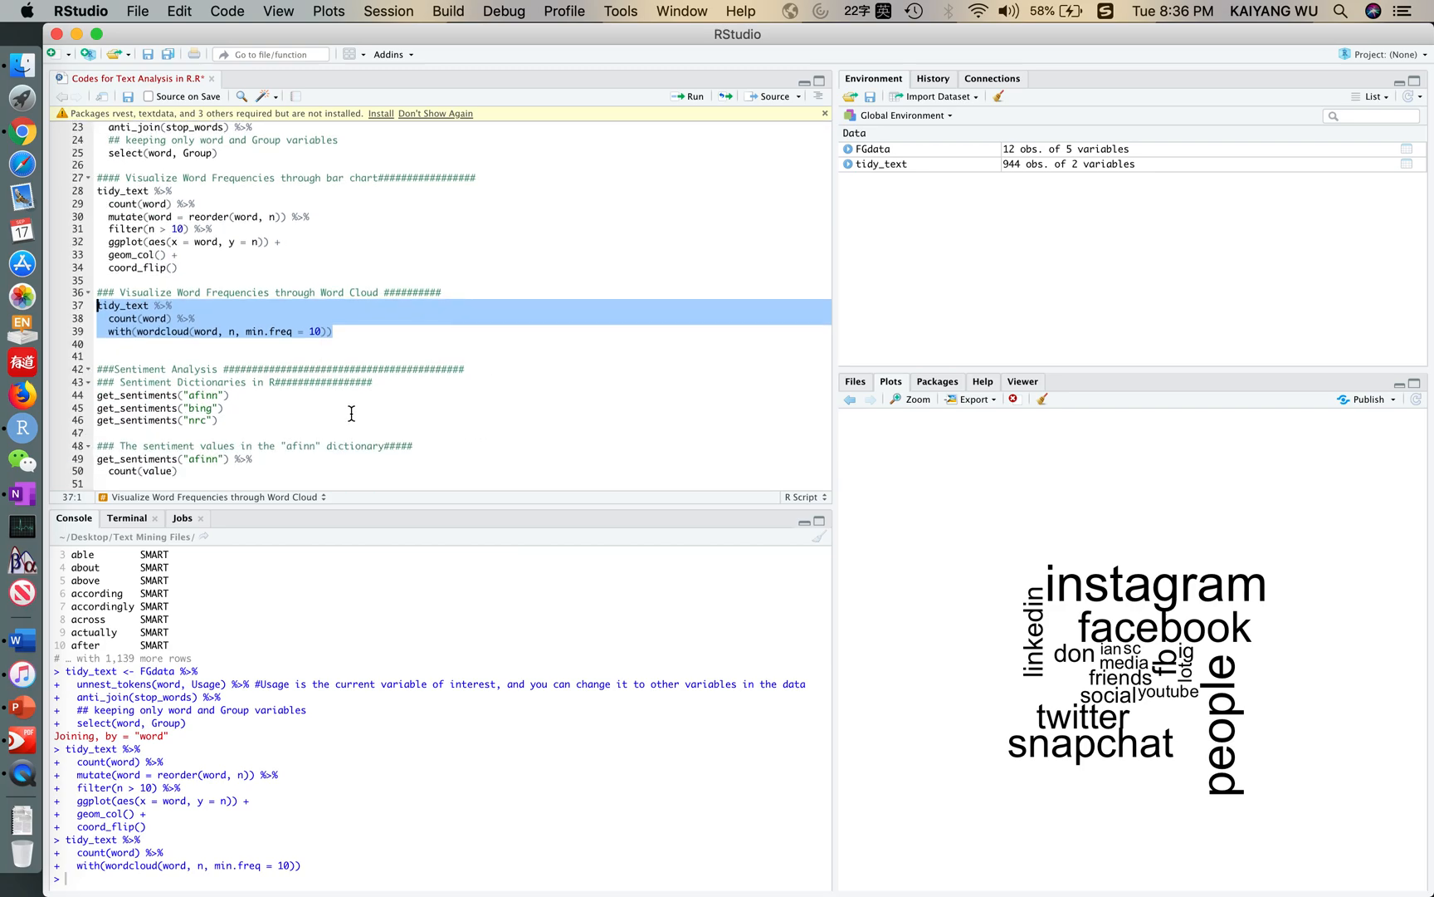
left_click(408, 385)
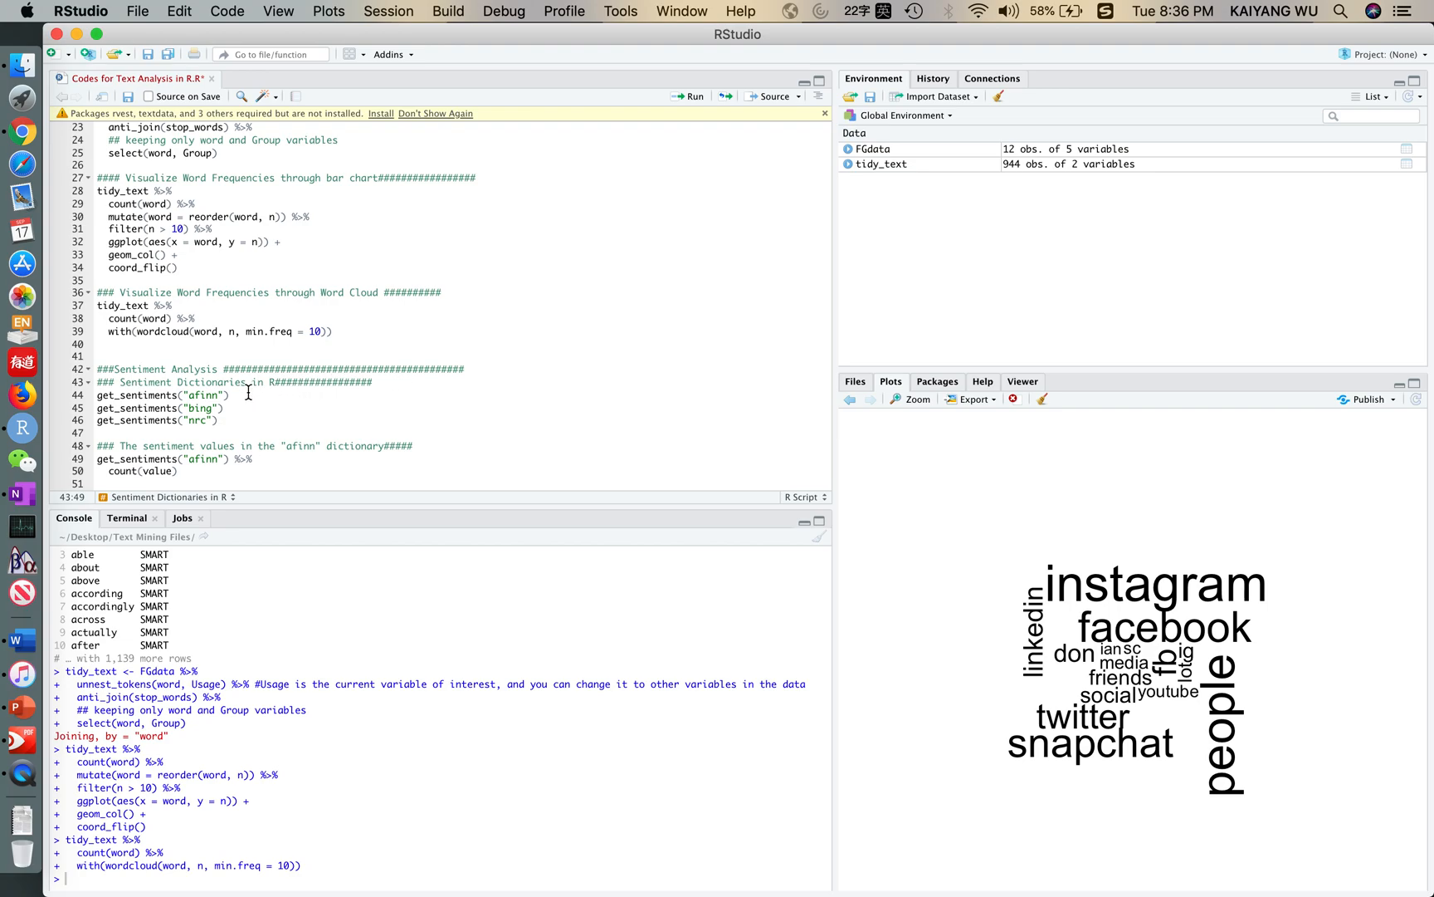
left_click_drag(248, 392, 96, 395)
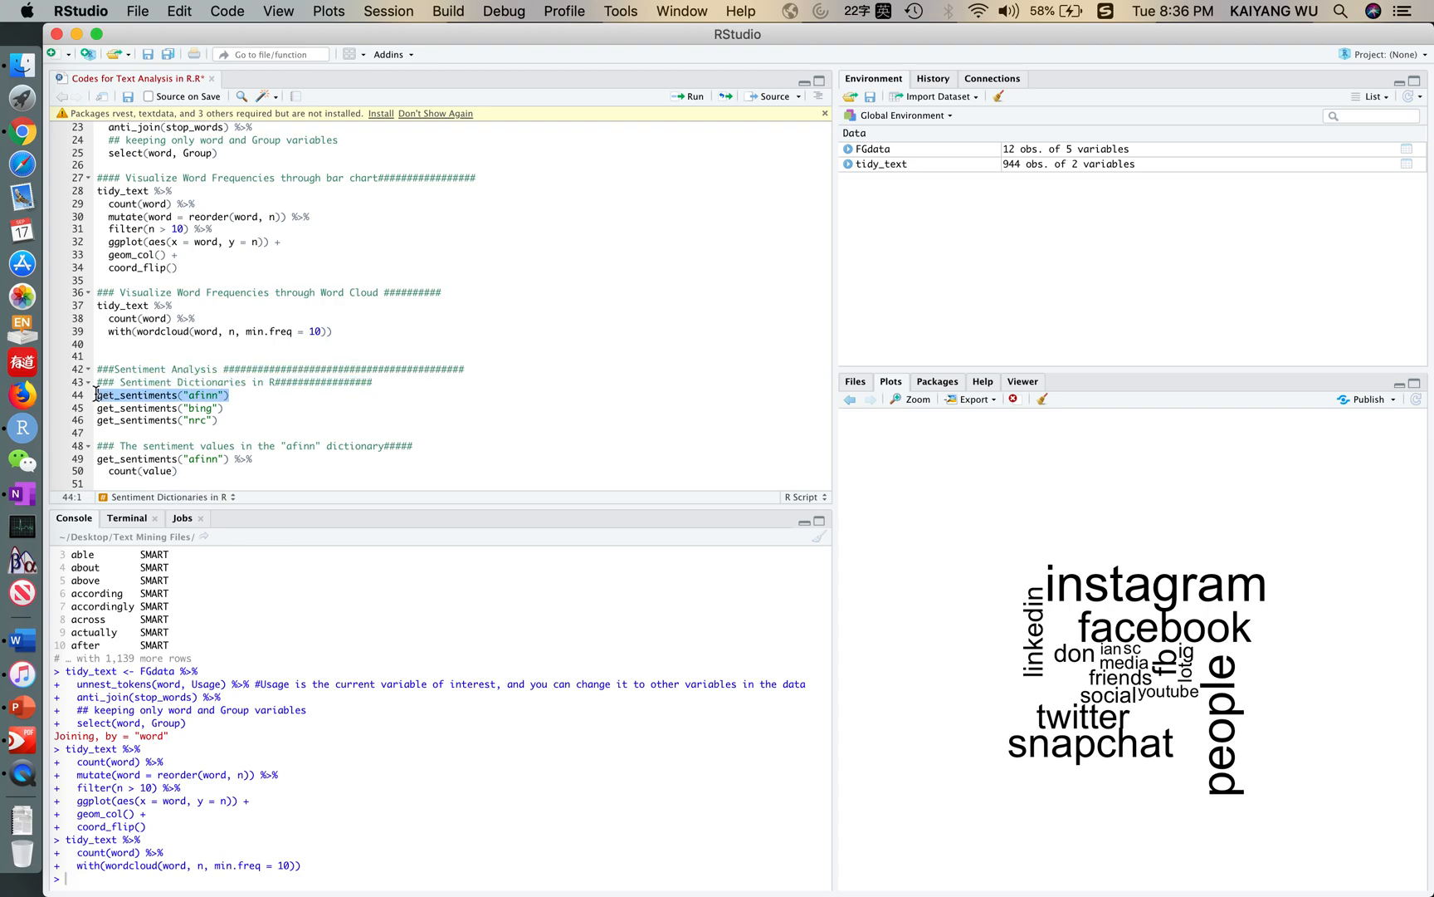
left_click(696, 97)
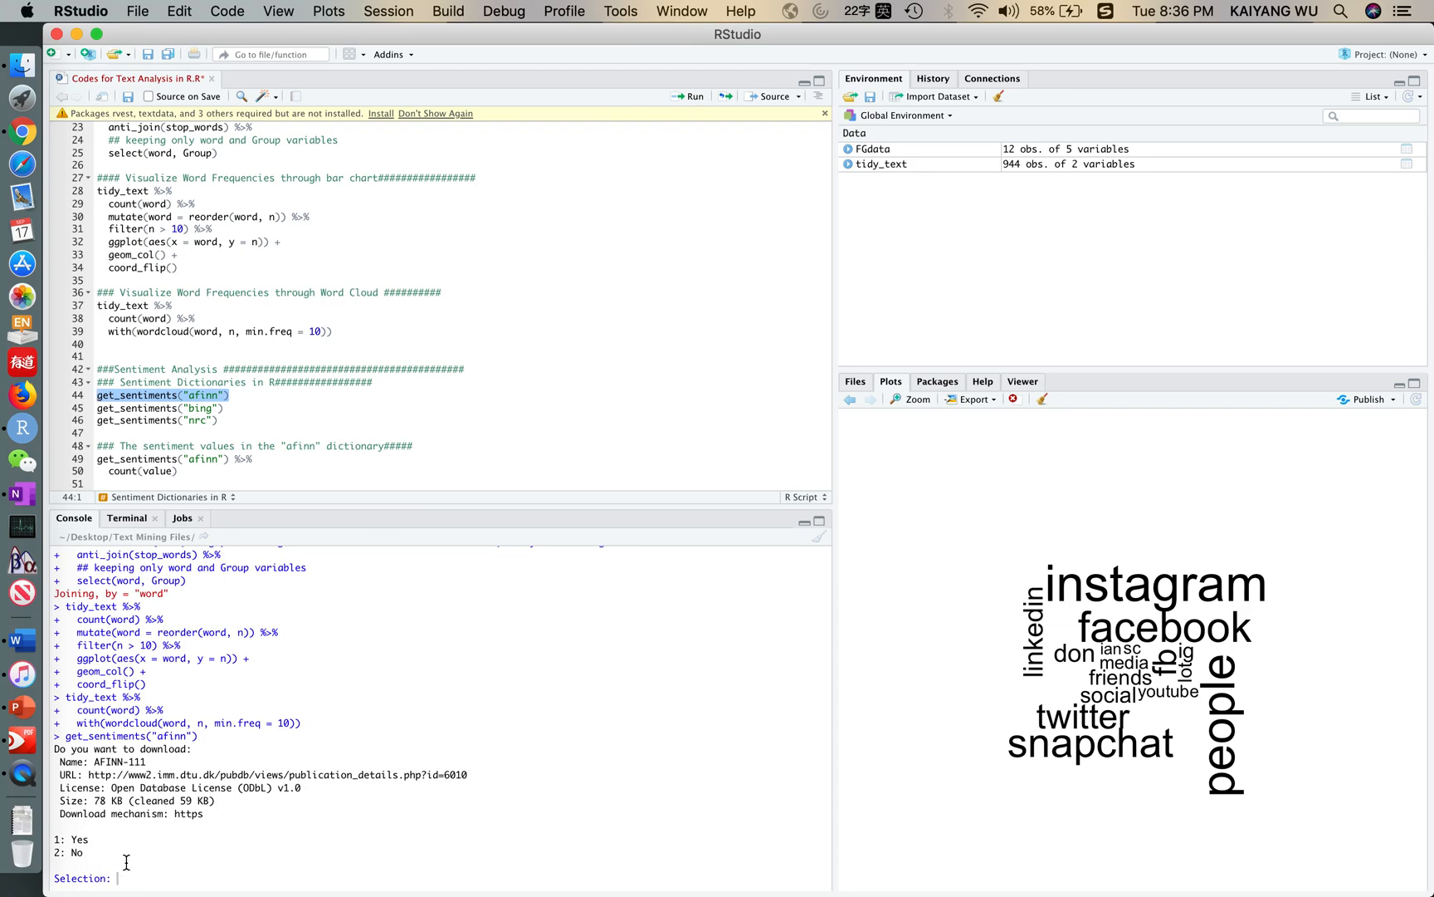
type("1")
key("Return")
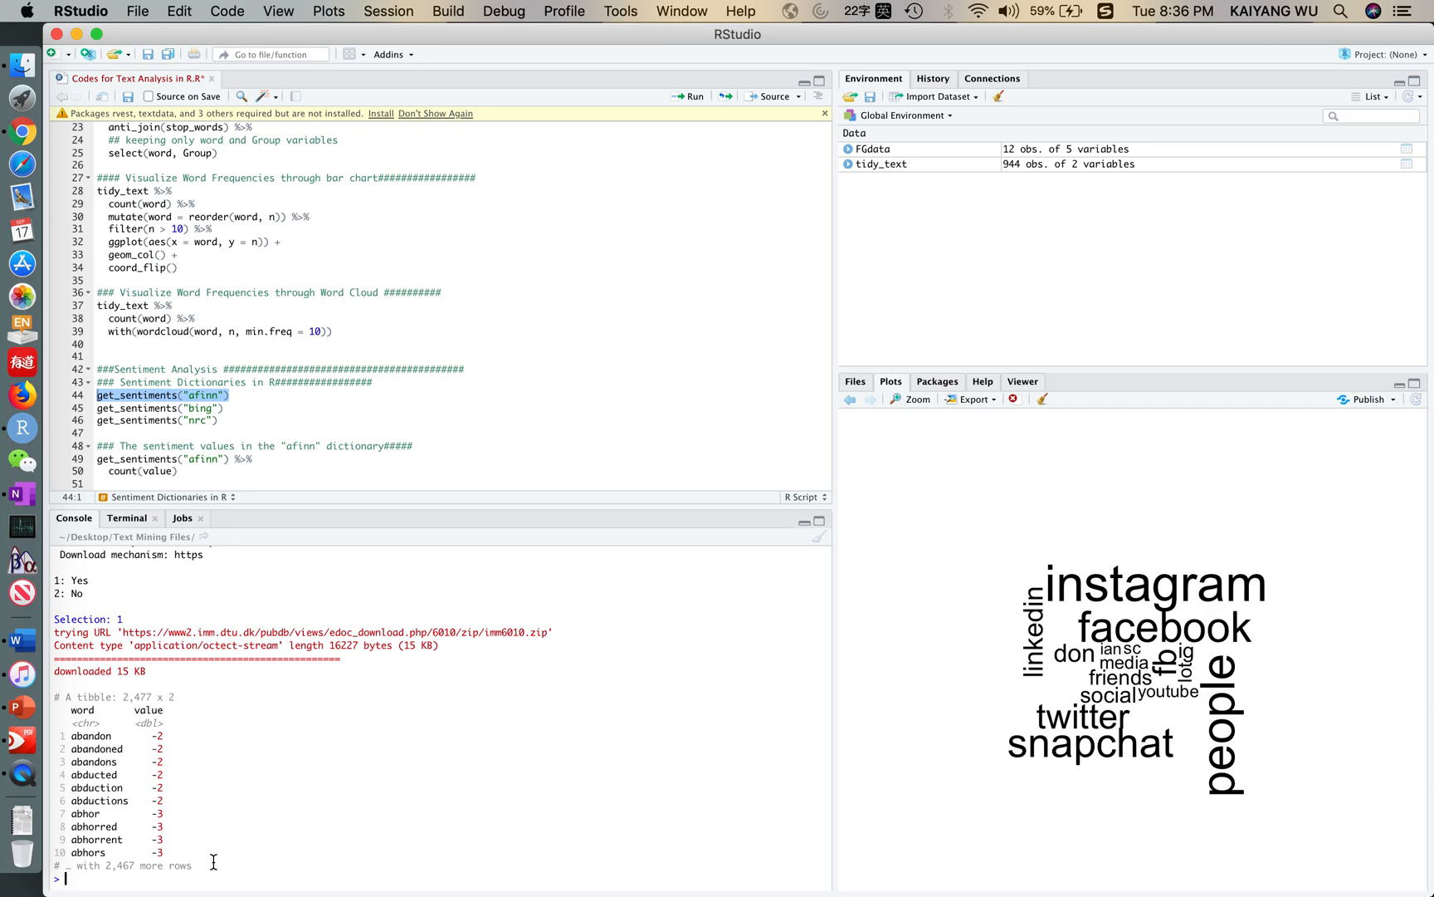
Run get_sentiments("bing") and get_sentiments("nrc"), accepting the download of the NRC lexicon with selection 1.
left_click_drag(235, 407, 97, 407)
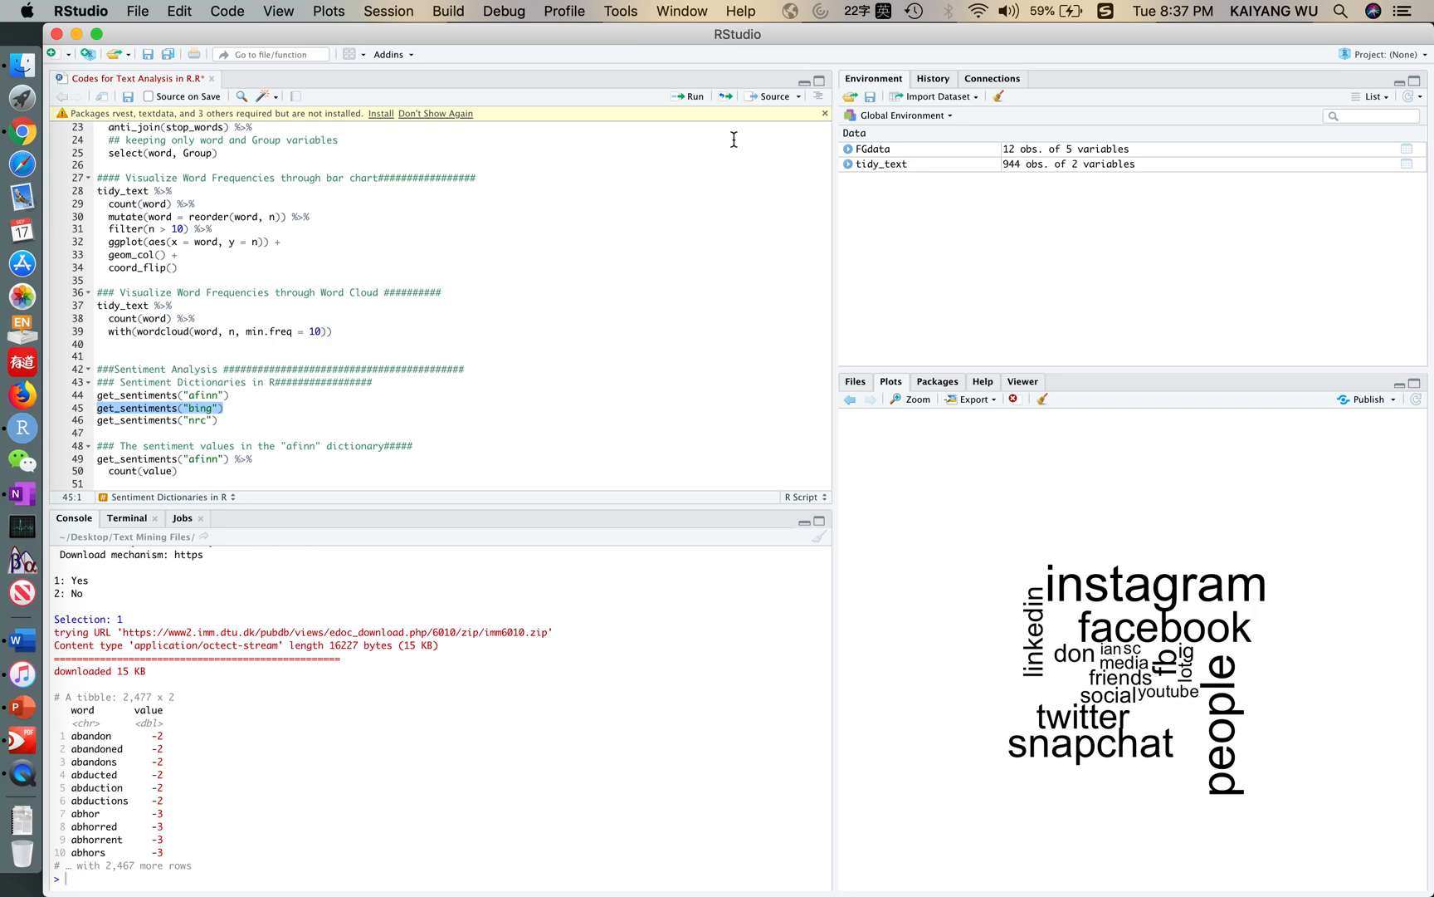
left_click(694, 97)
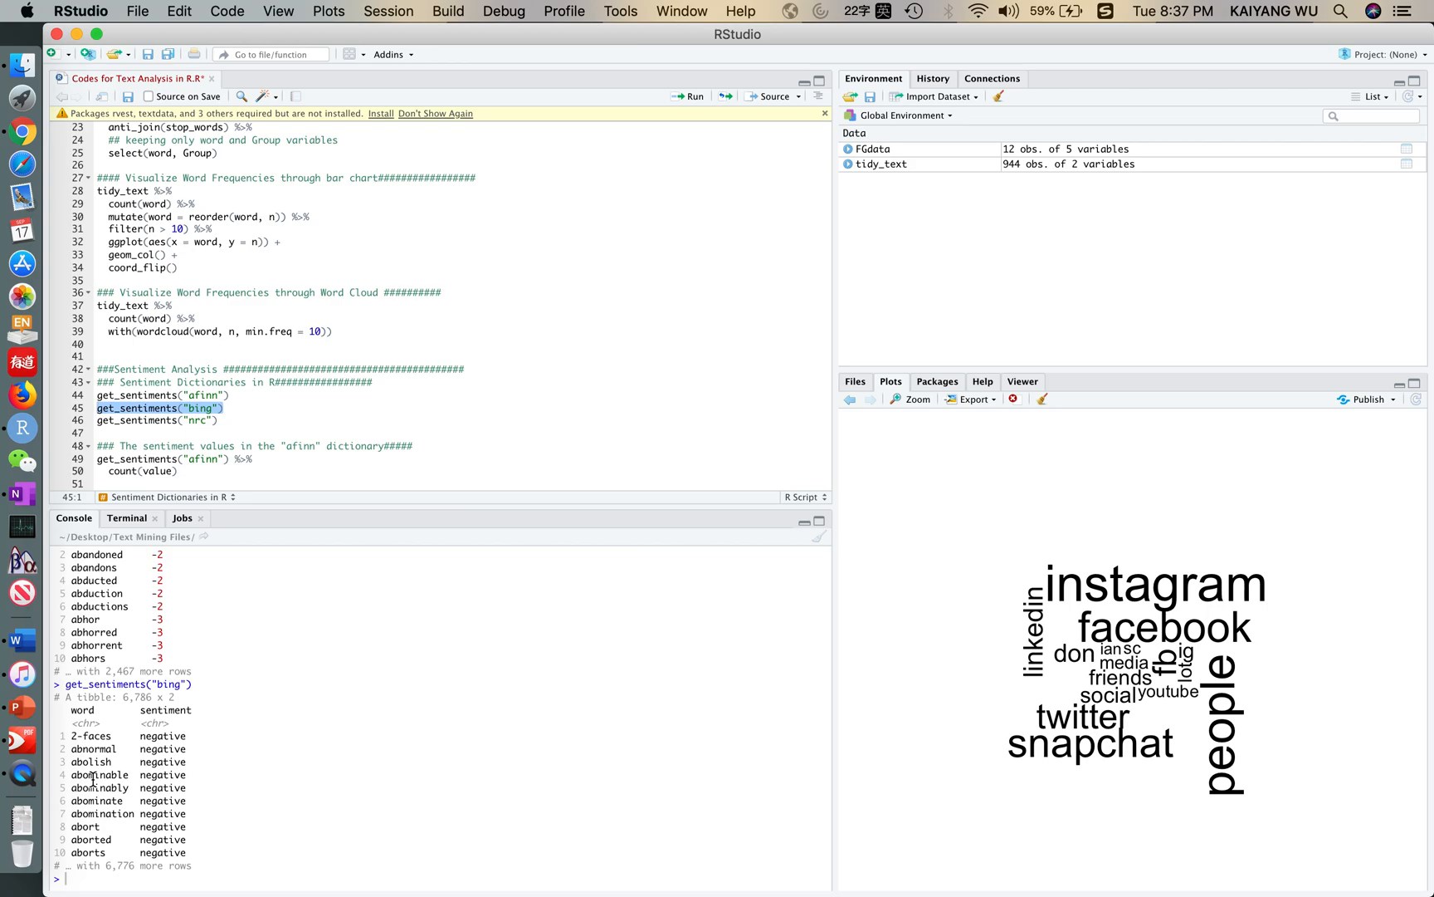
left_click_drag(221, 421, 97, 420)
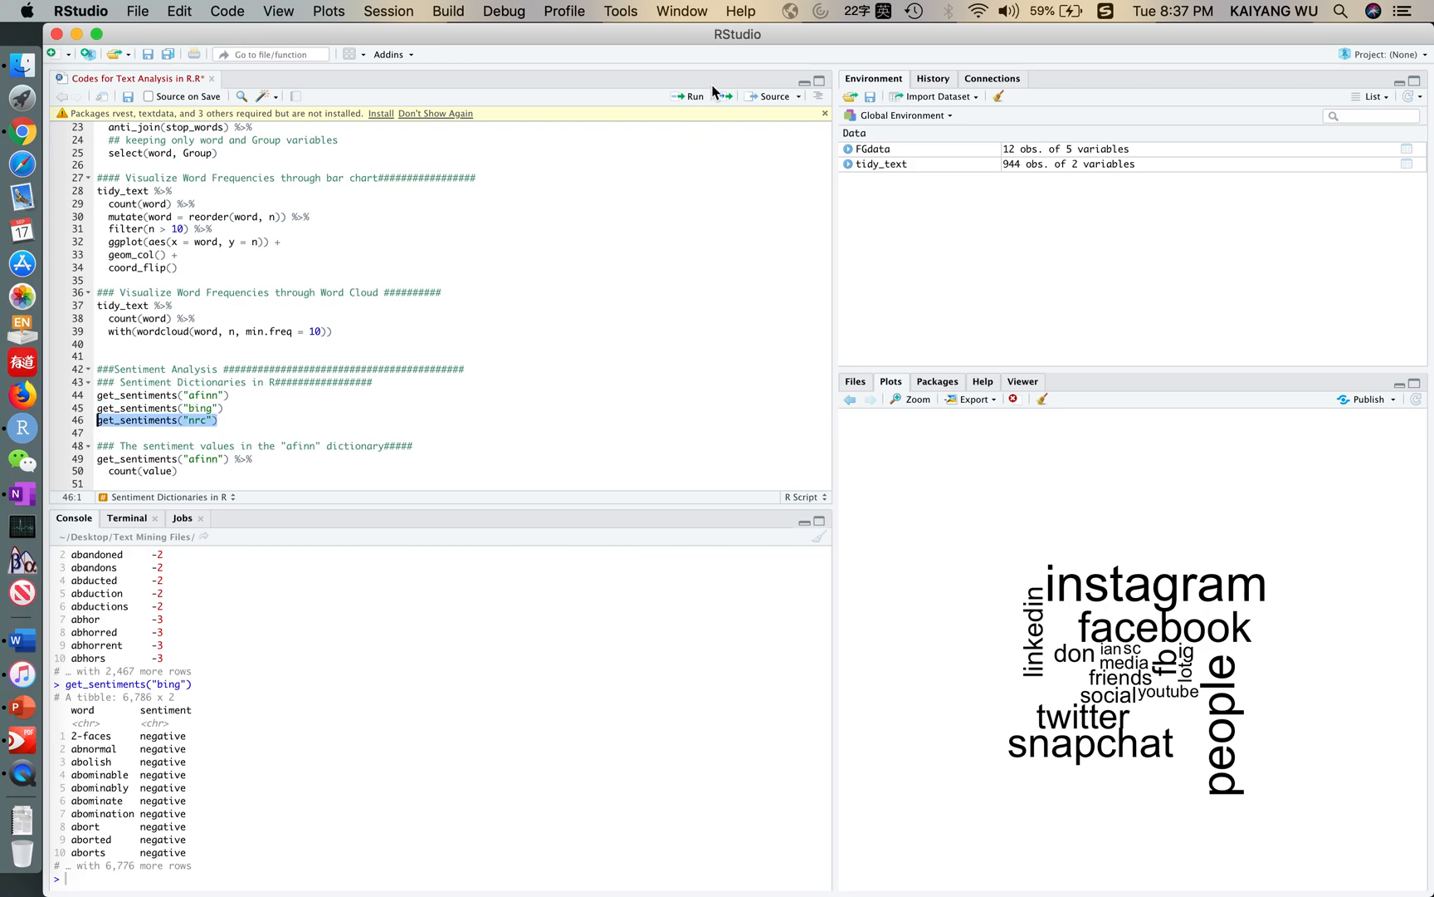
left_click(690, 97)
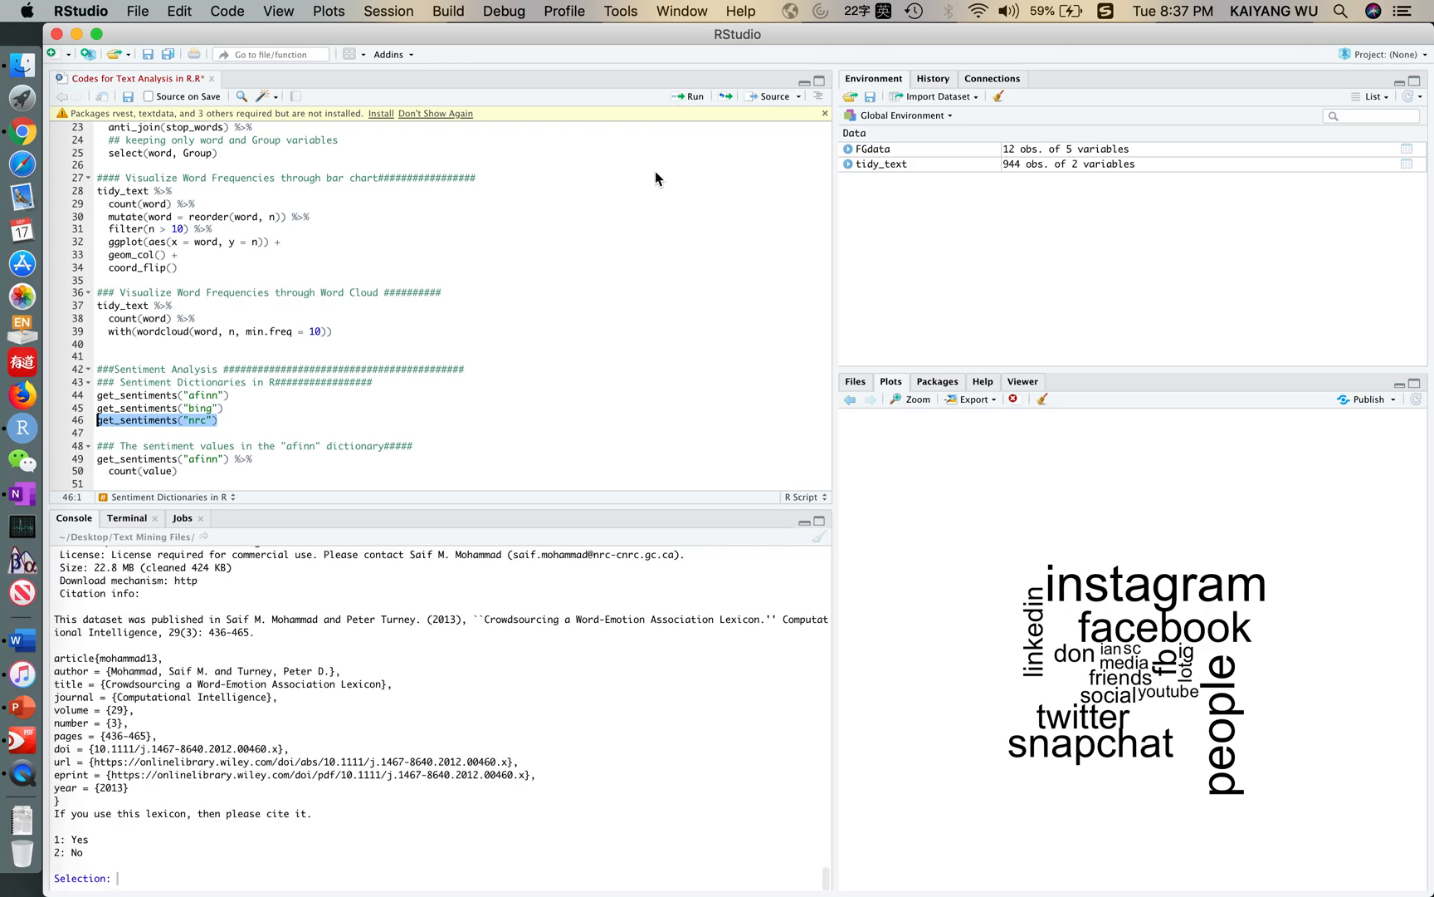
type("1")
key("Return")
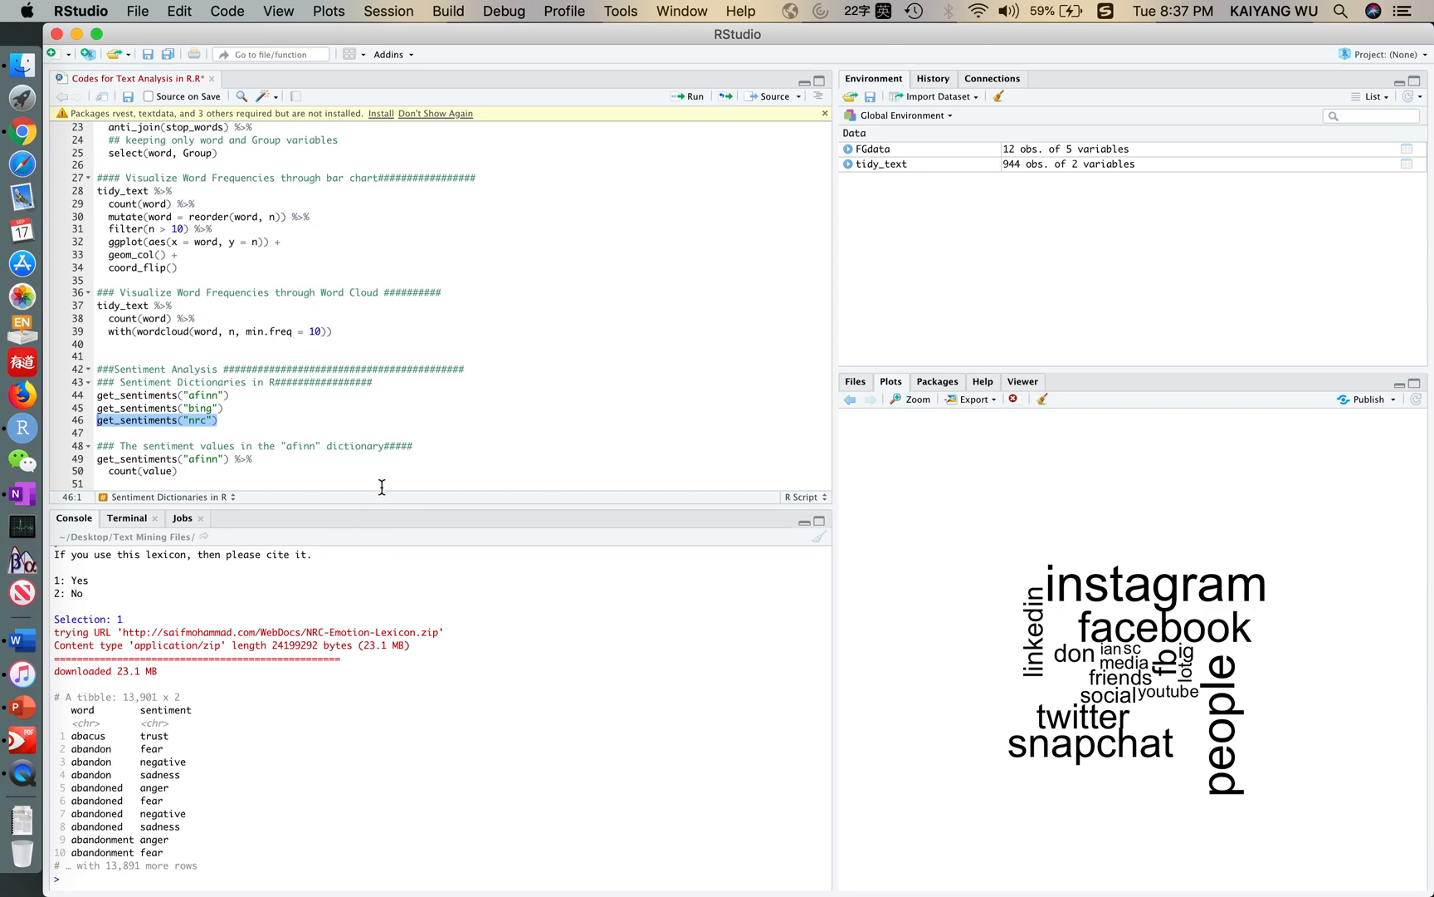
Run the blocks that count the values in the "afinn" dictionary and the sentiments in the "bing" dictionary.
scroll(382, 487, "down", 3)
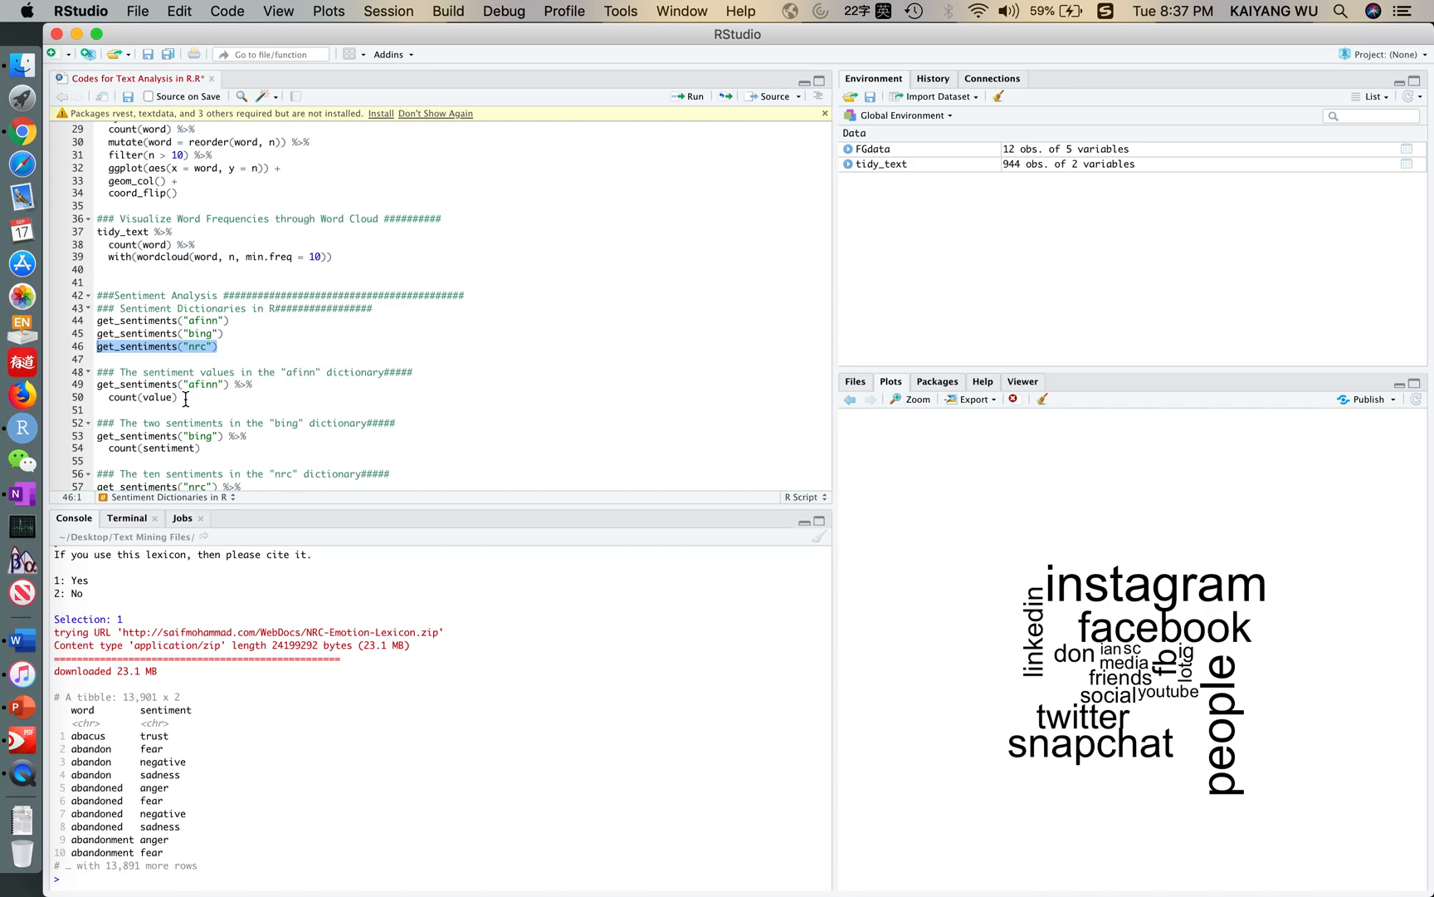
left_click_drag(186, 399, 96, 384)
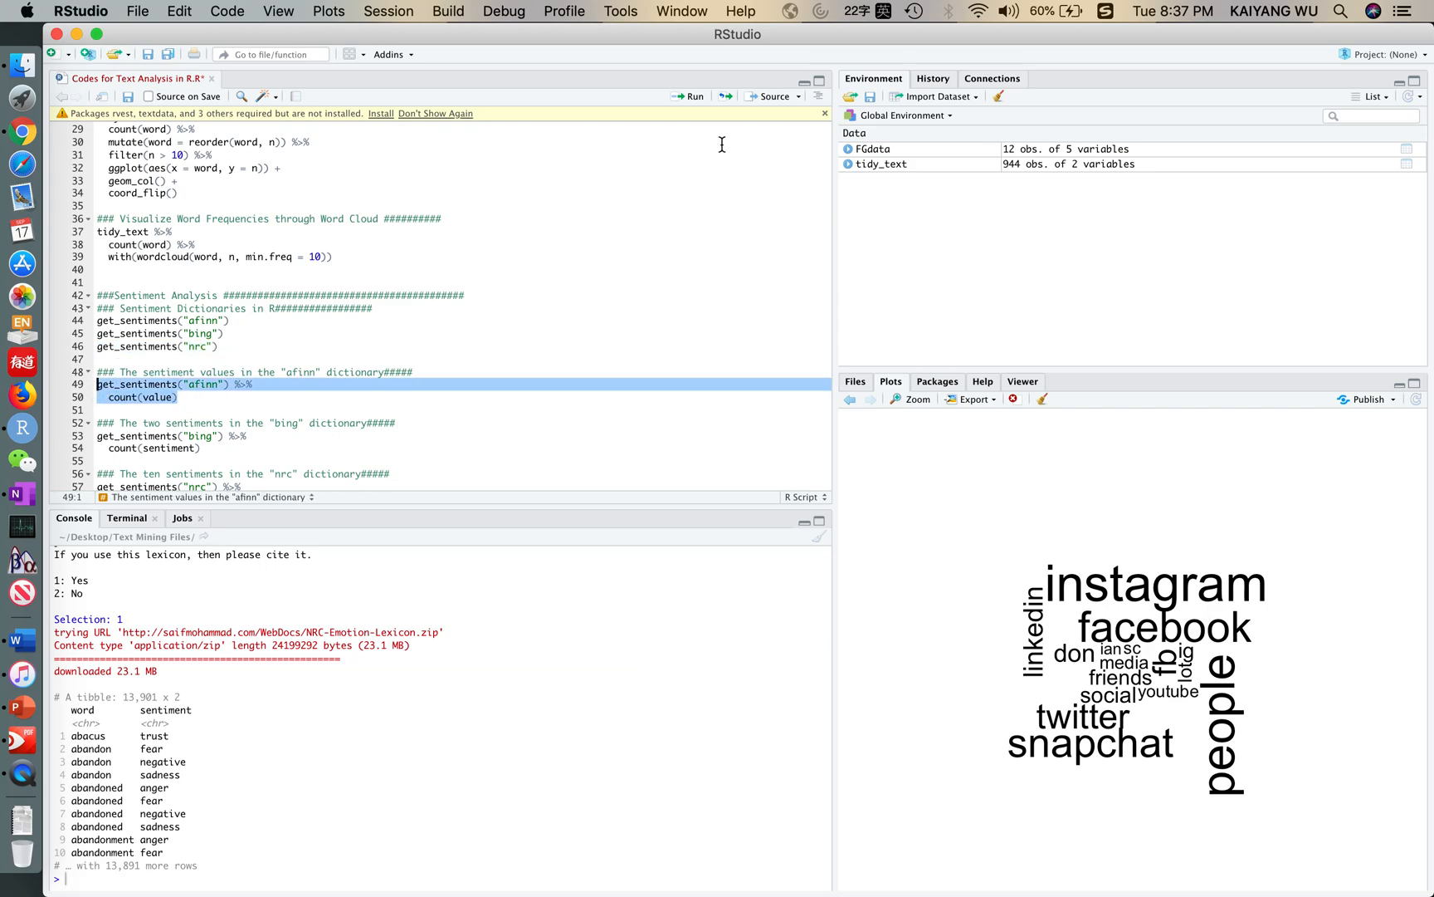
left_click(697, 98)
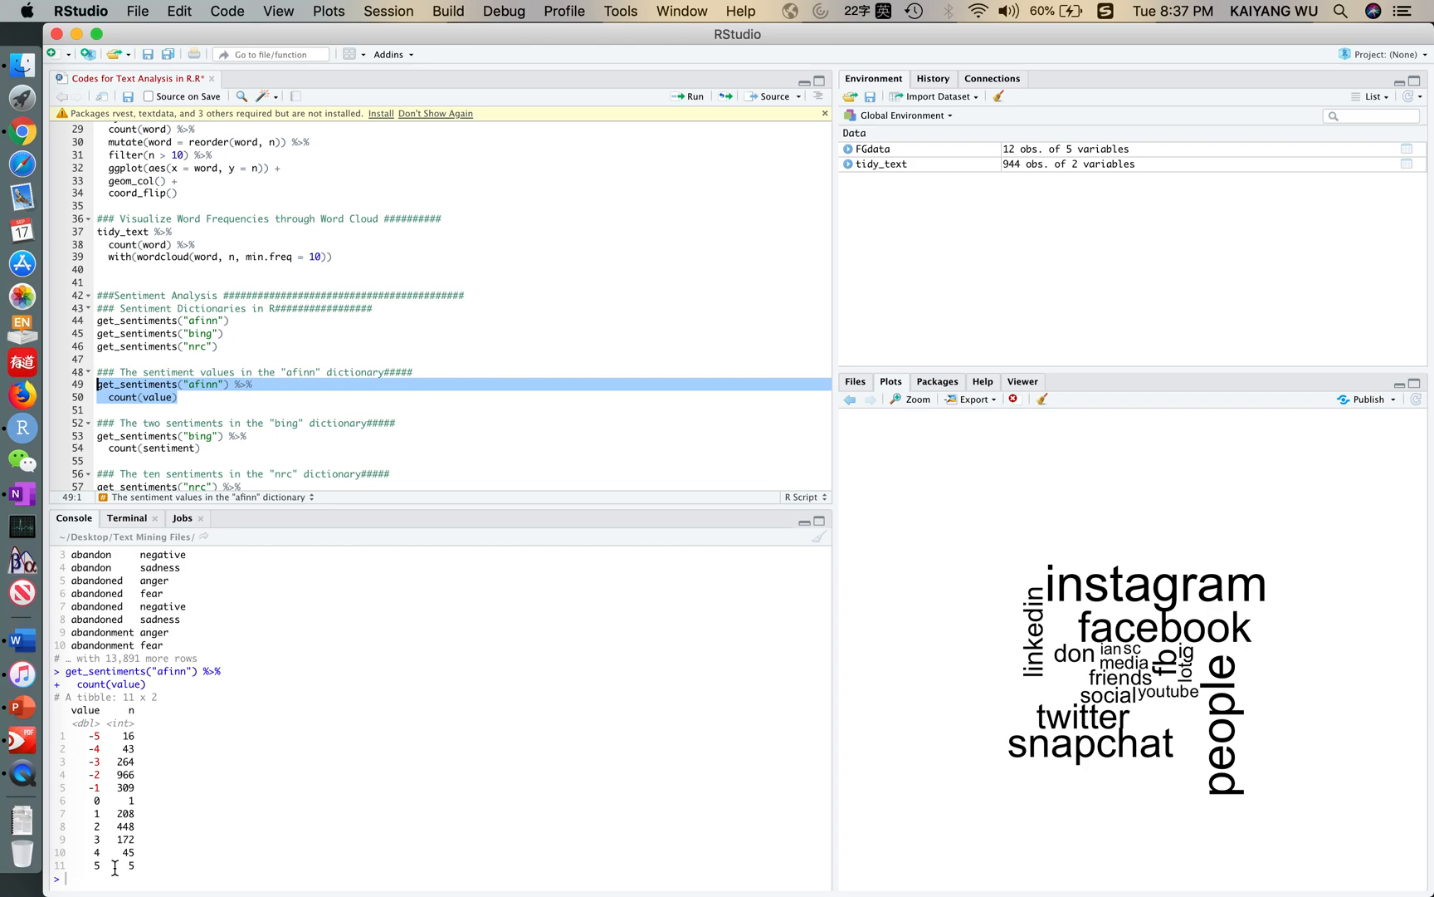
left_click(171, 448)
left_click_drag(146, 448, 98, 437)
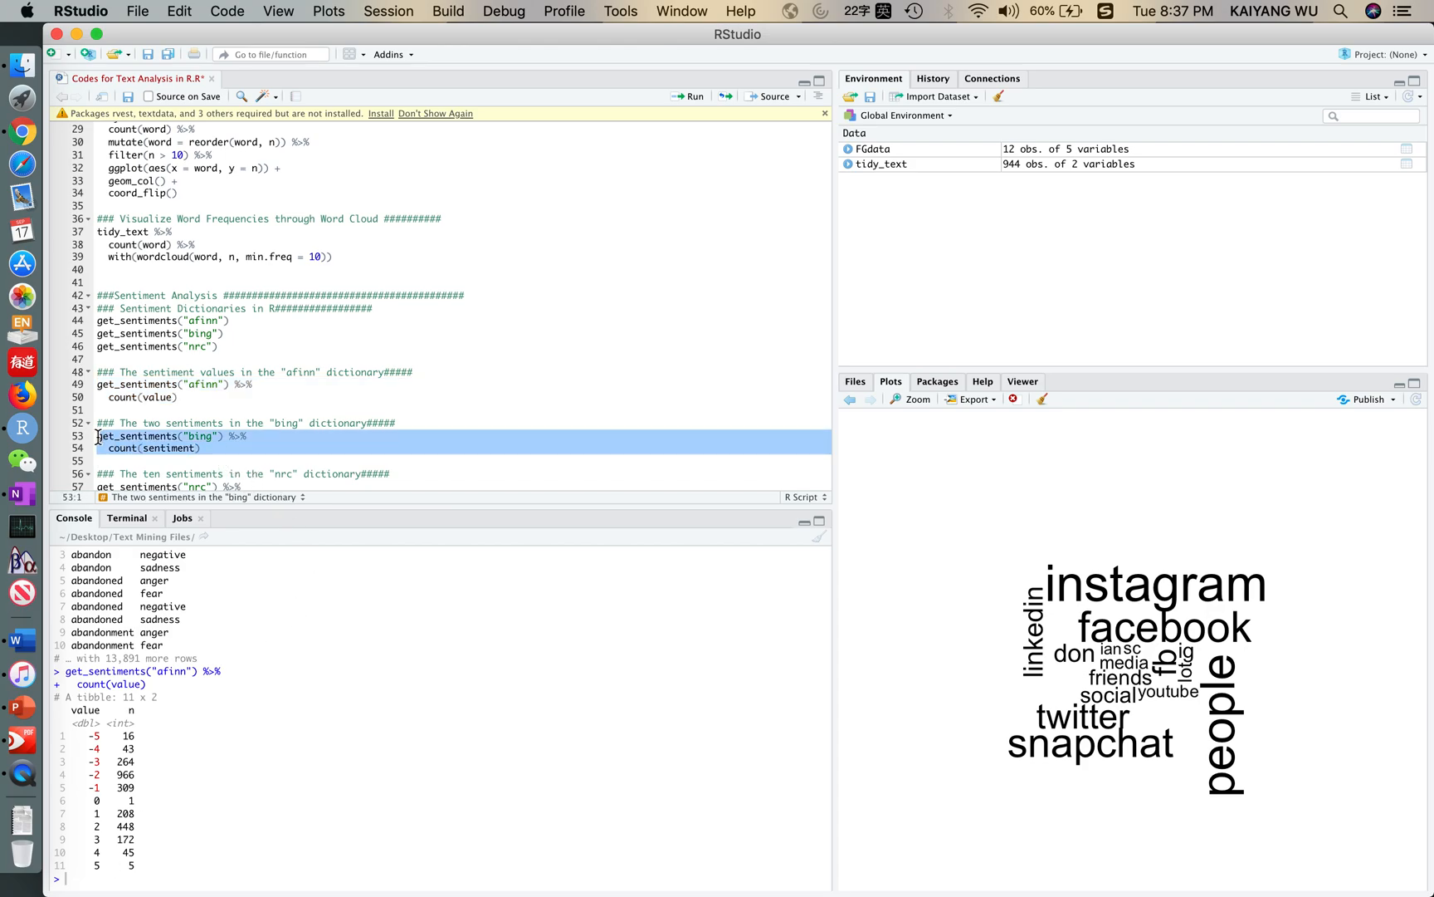
left_click(696, 98)
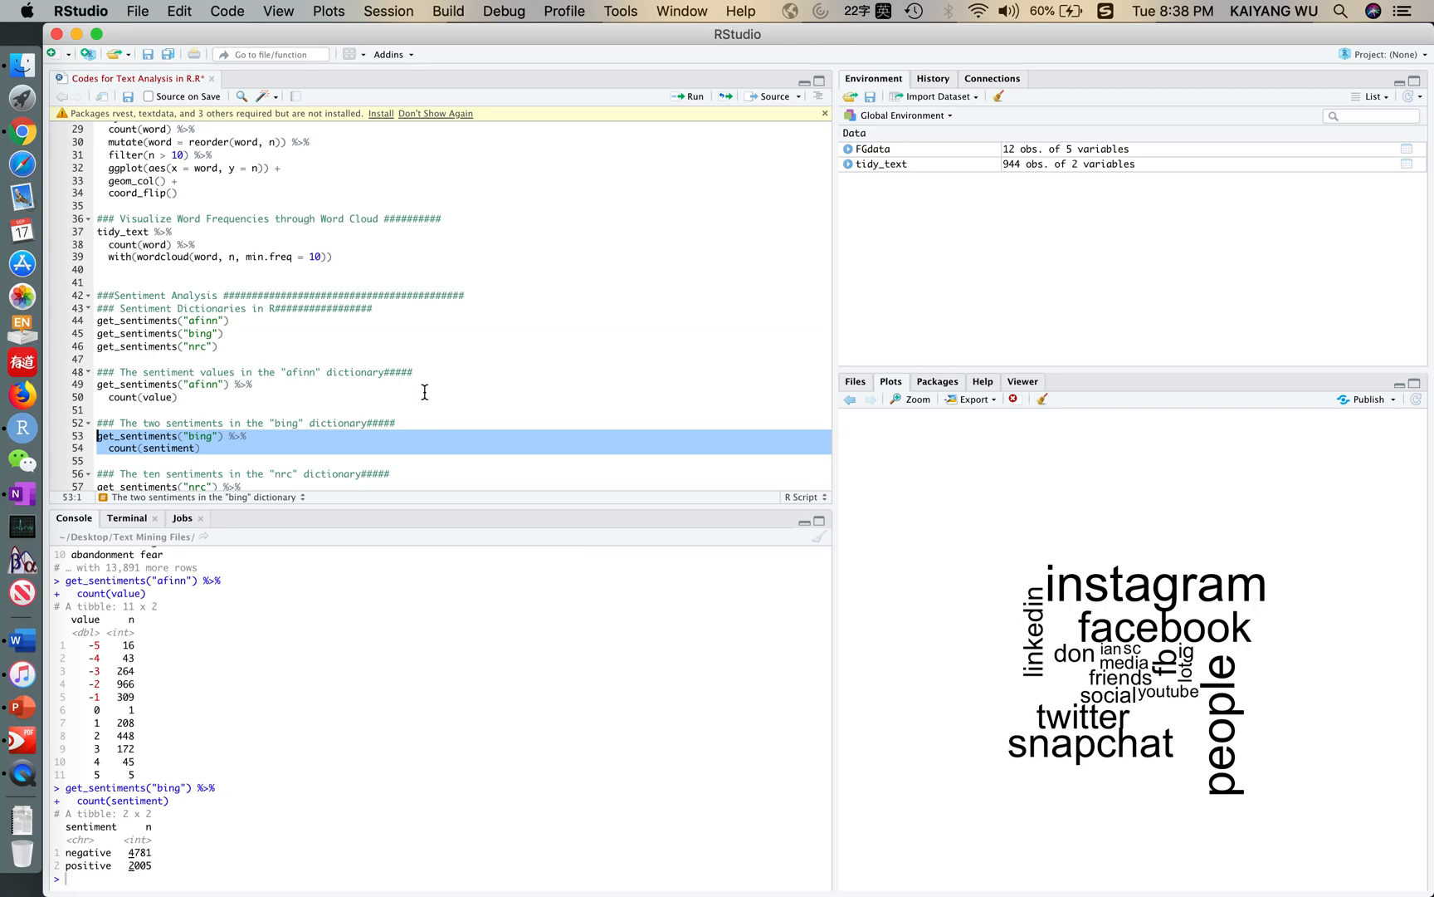
Run the block that counts the sentiments in the "nrc" dictionary.
scroll(423, 391, "down", 3)
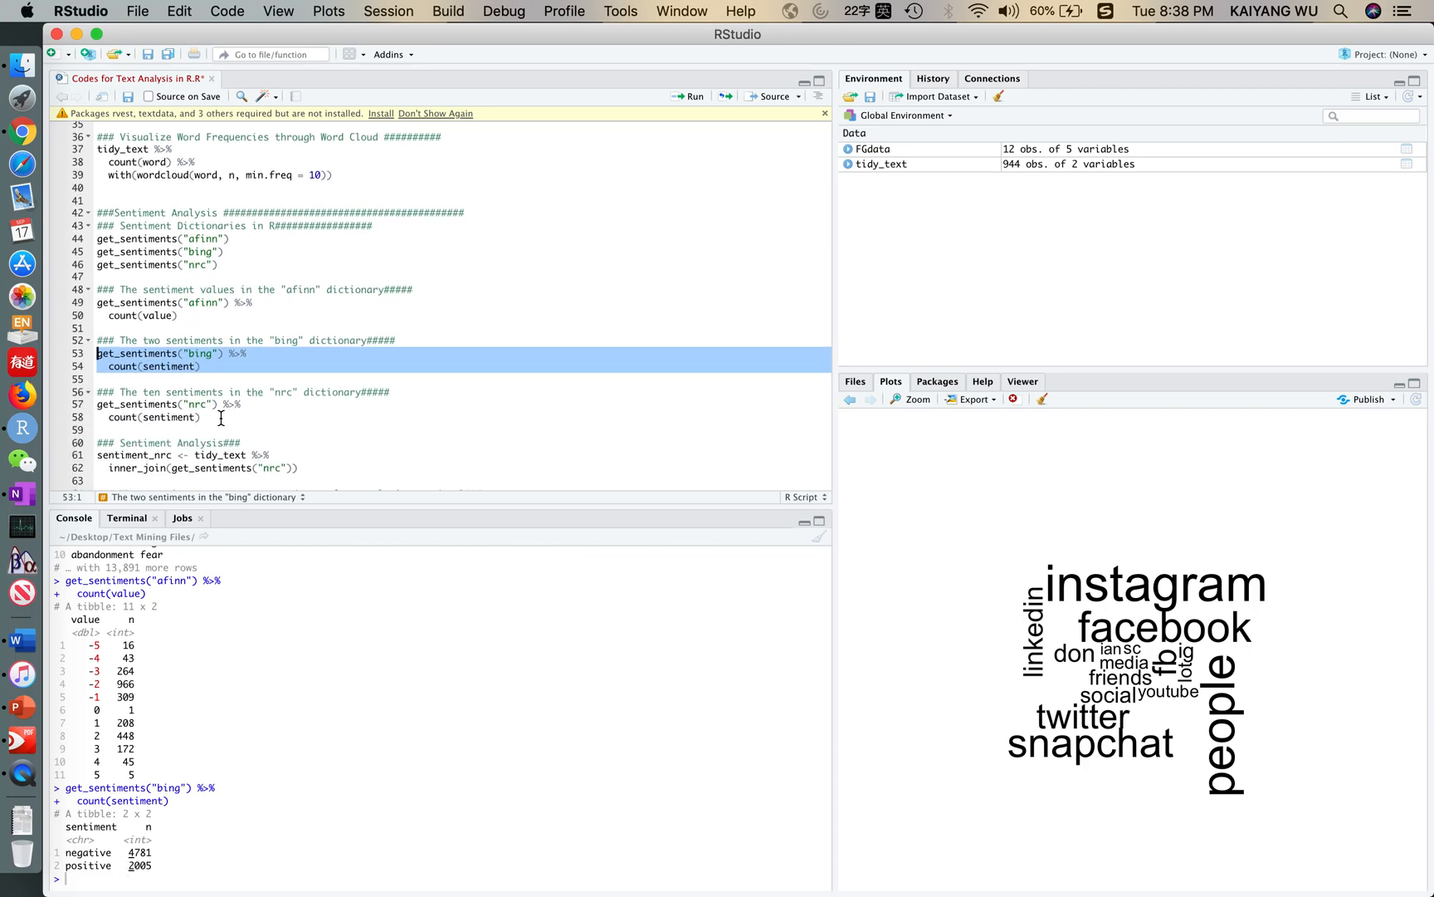
left_click_drag(201, 416, 97, 404)
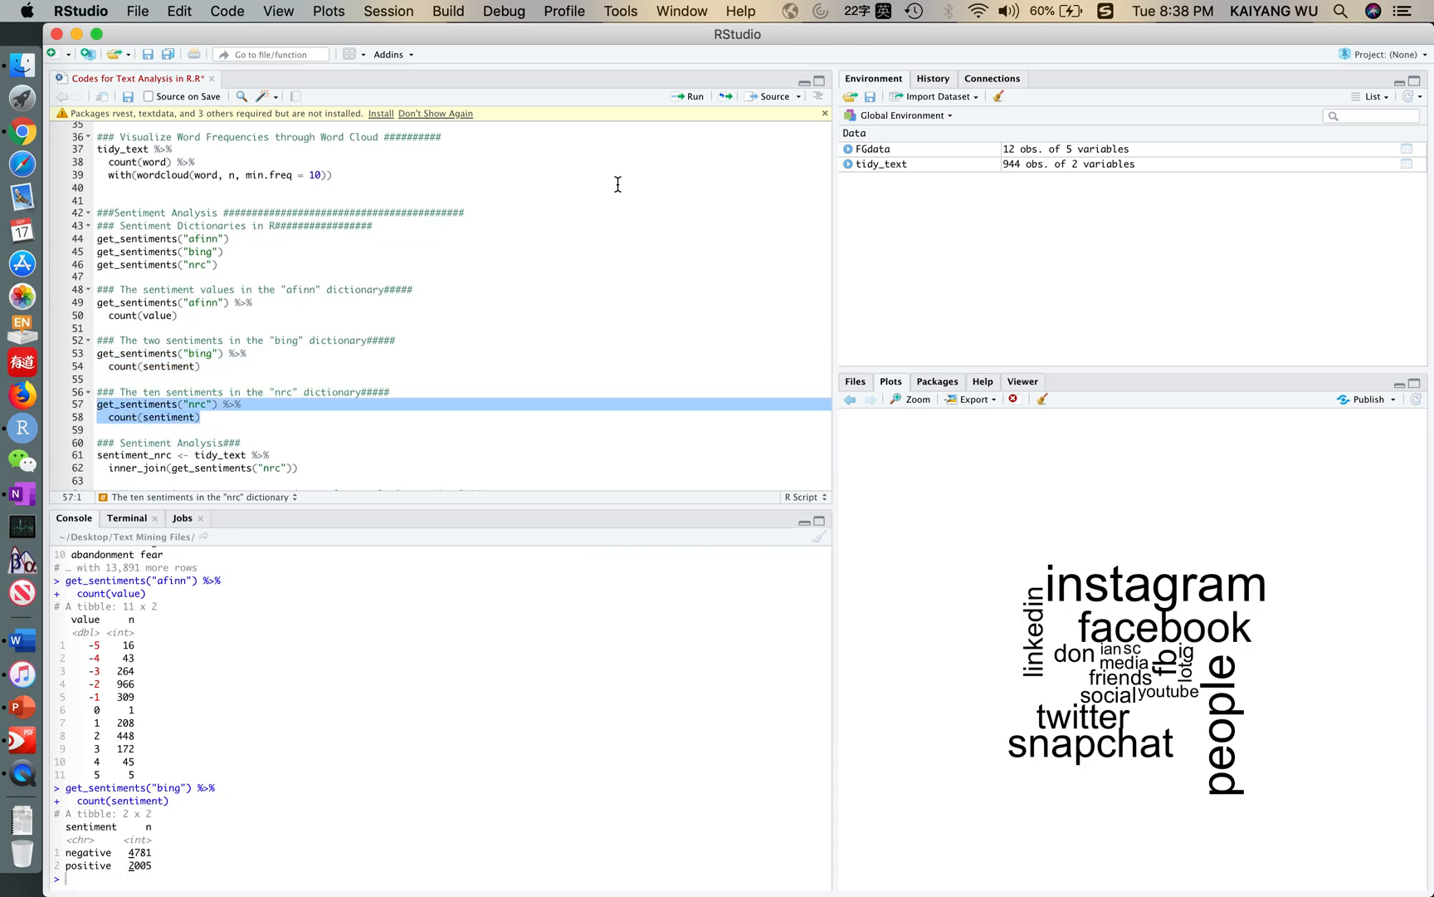
left_click(694, 98)
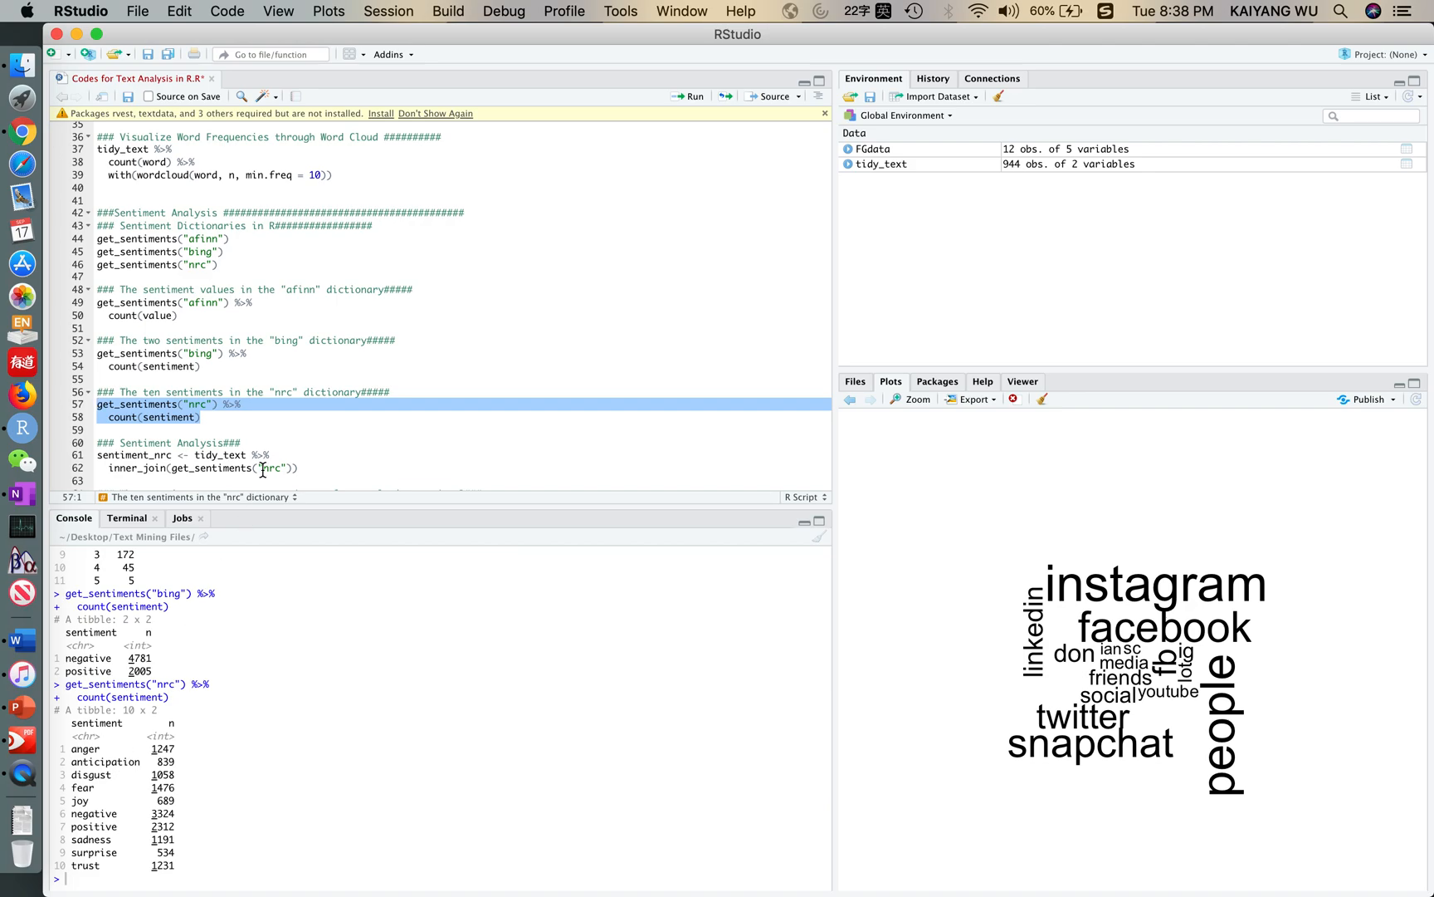
Create sentiment_nrc by running the inner join of tidy_text with the "nrc" dictionary, and view the resulting data table before closing it.
scroll(311, 451, "down", 3)
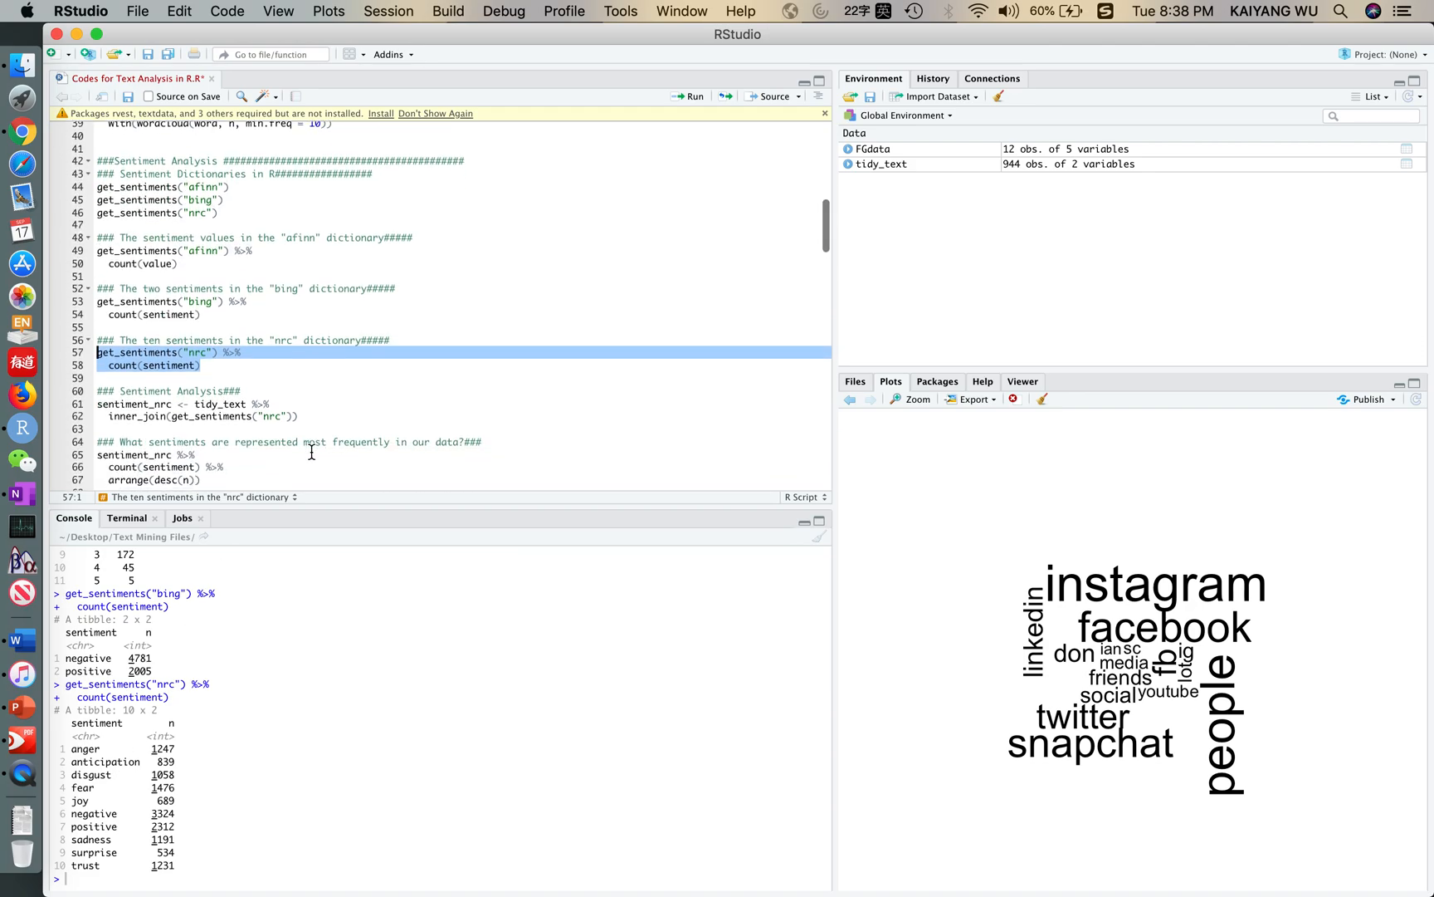
left_click(334, 421)
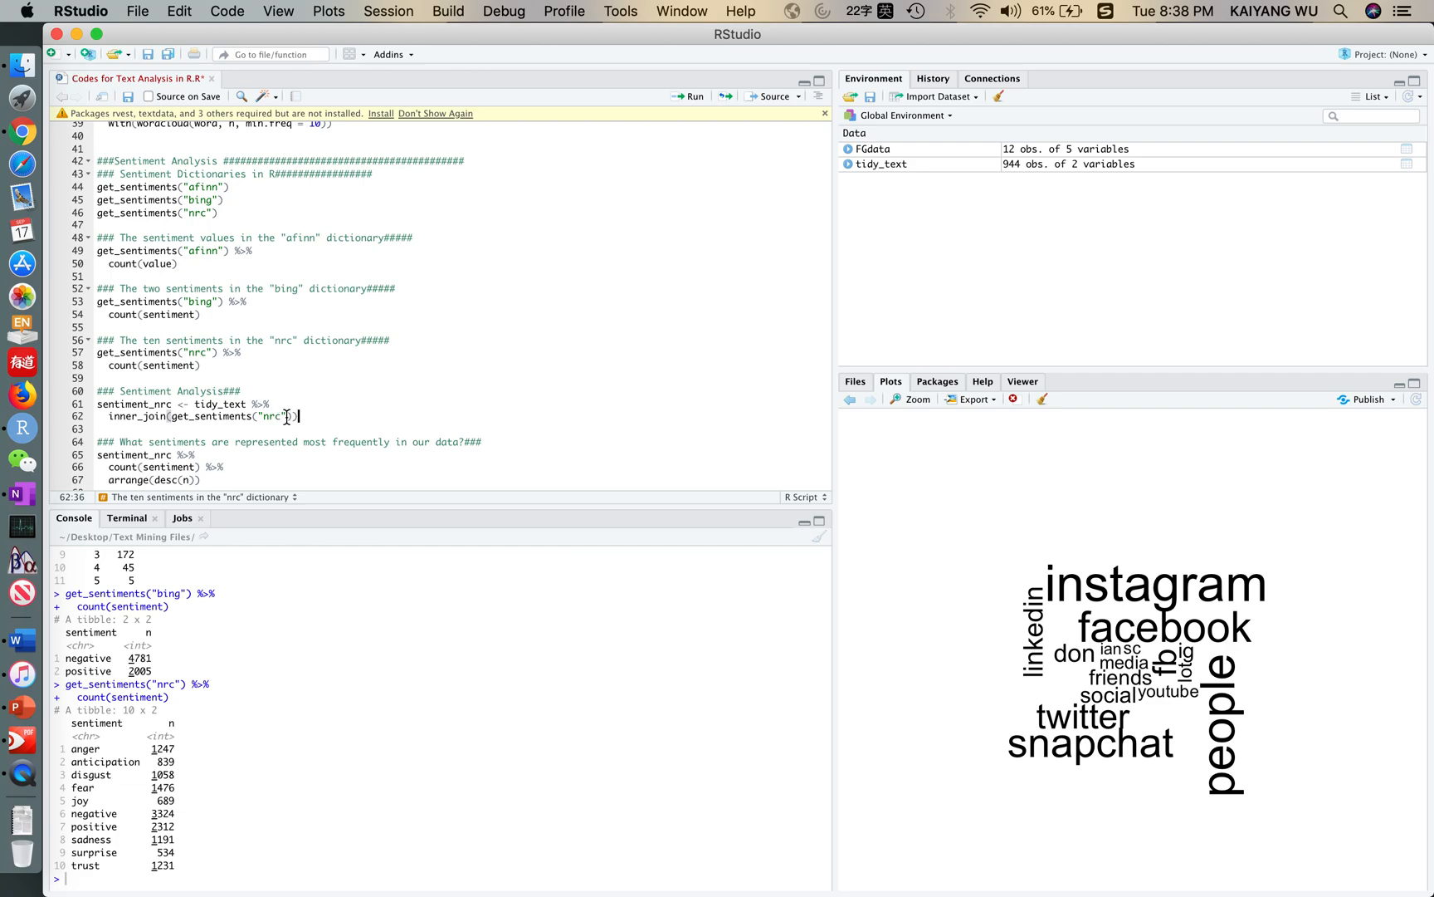
left_click_drag(299, 416, 96, 403)
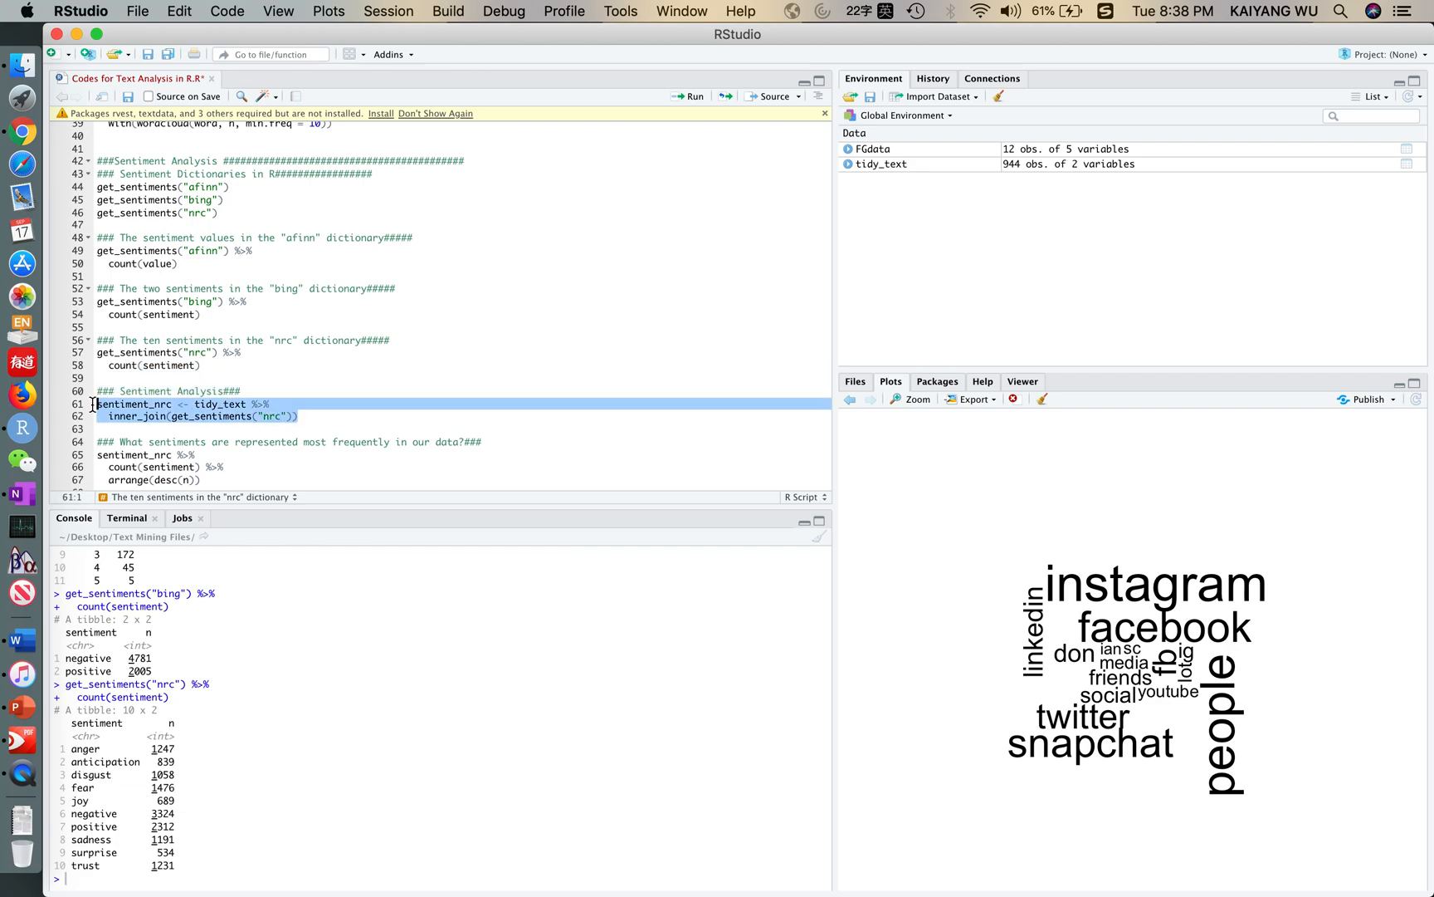
left_click(695, 95)
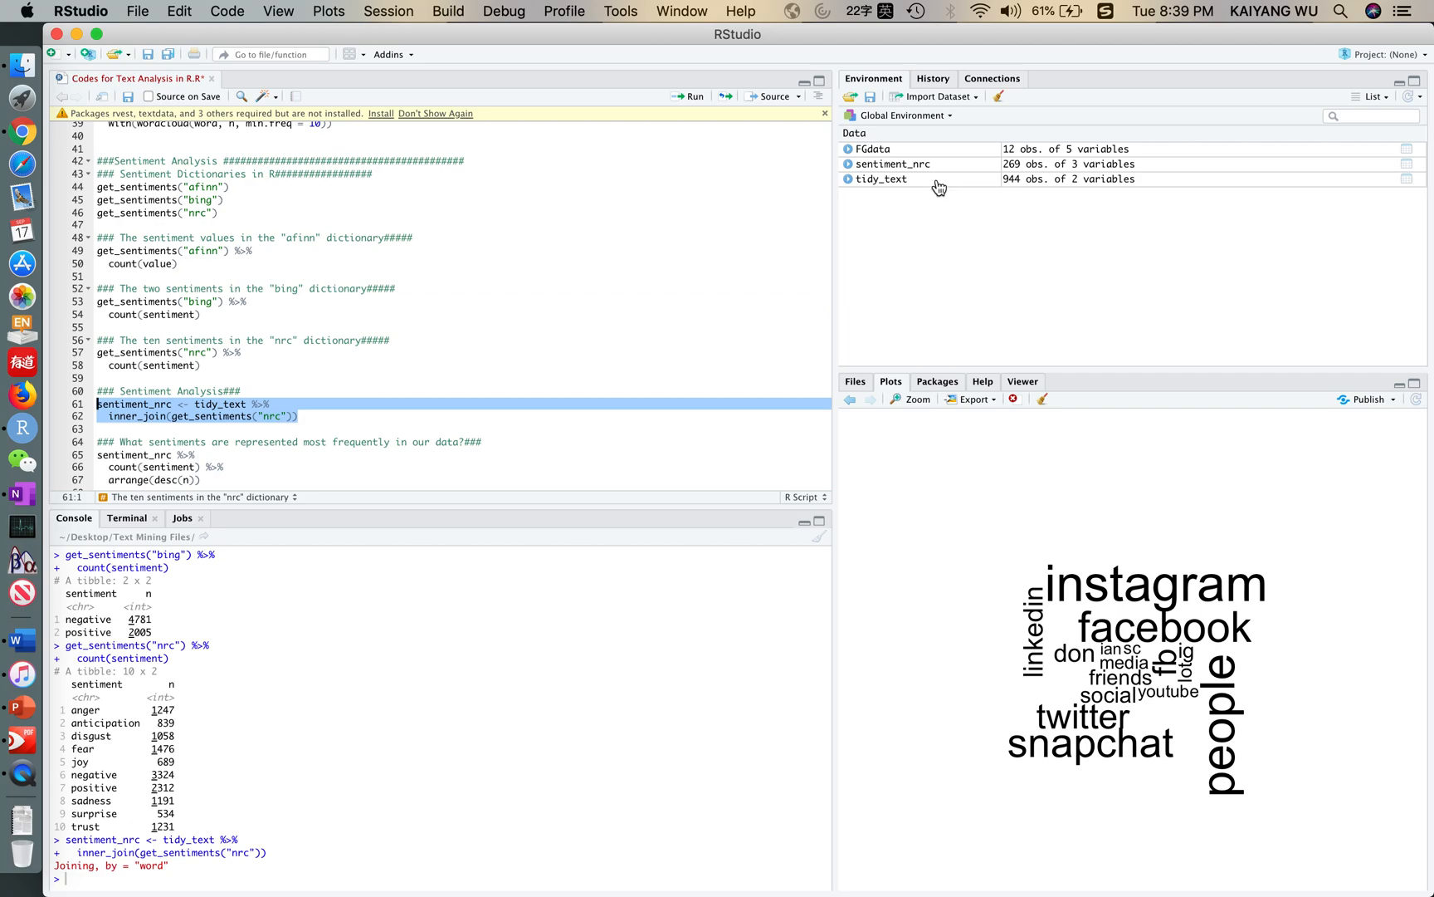
left_click(957, 167)
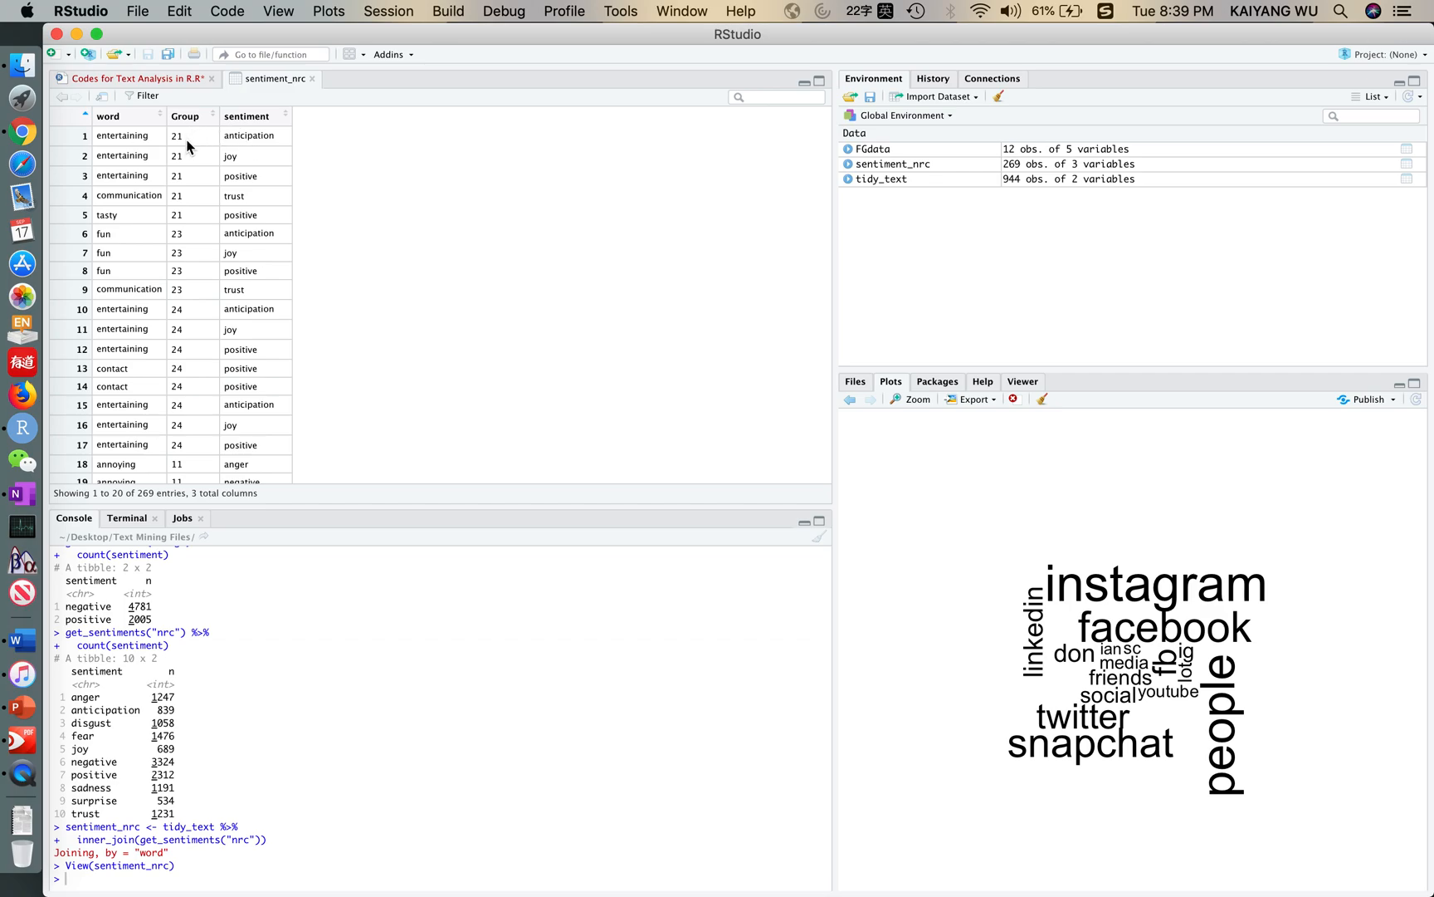
left_click(312, 78)
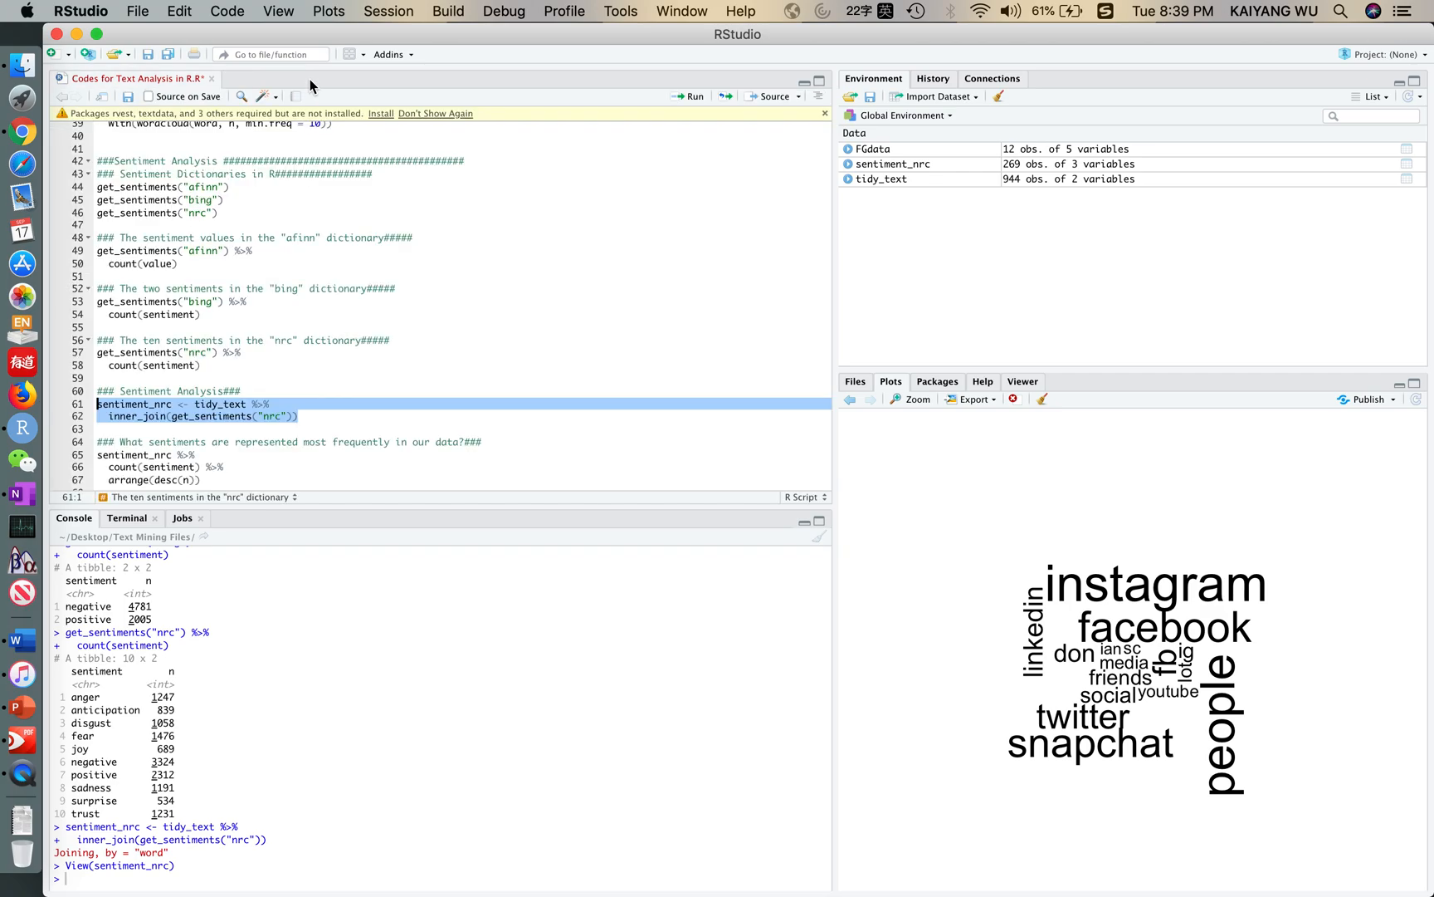
Run the block that counts the sentiments in sentiment_nrc and arranges them in descending order.
scroll(280, 357, "down", 3)
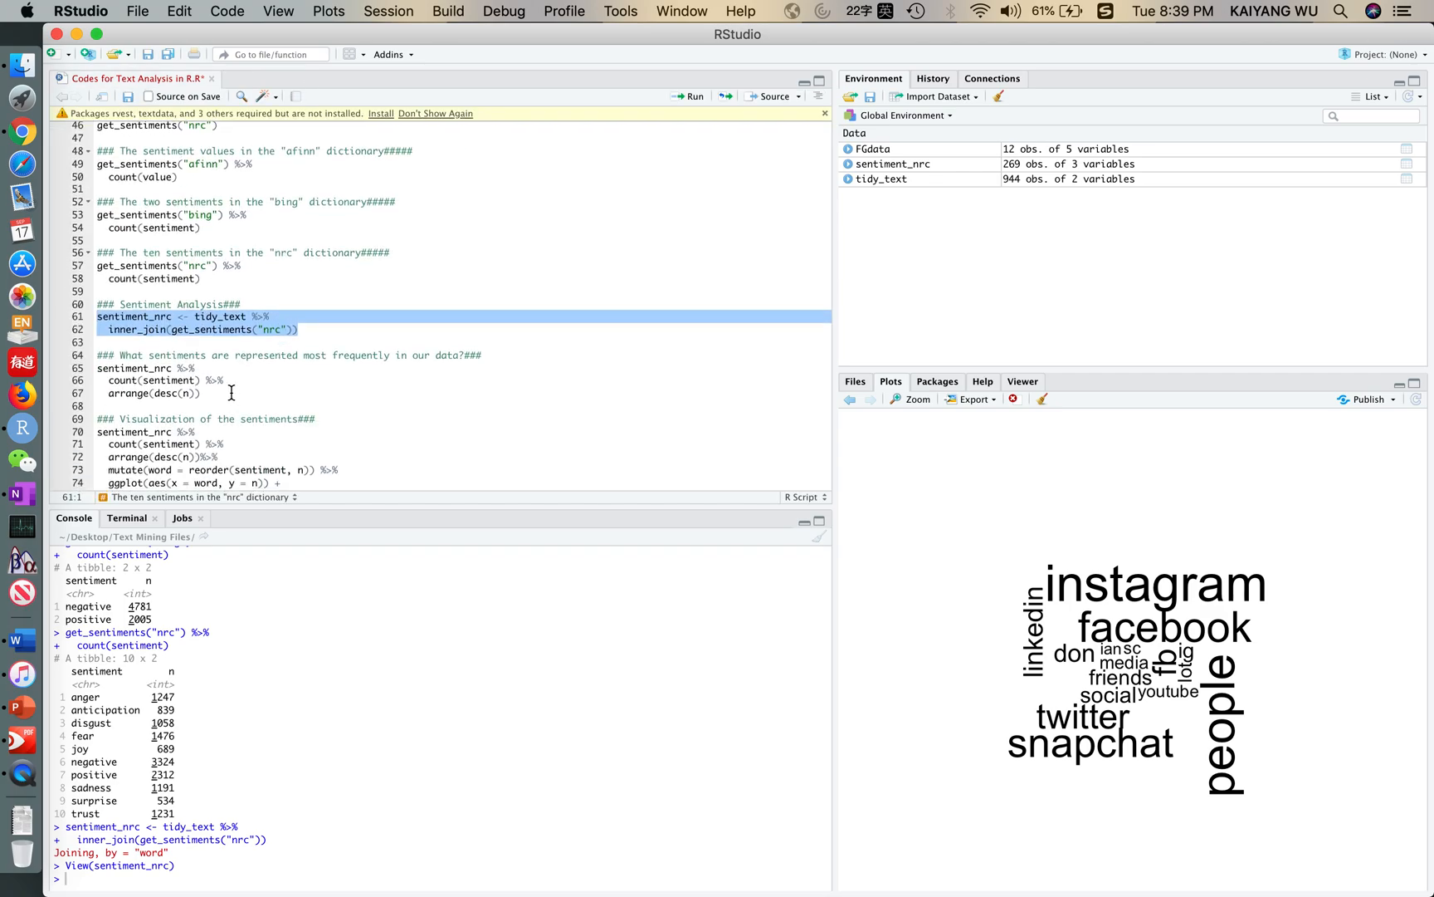
left_click_drag(229, 394, 97, 368)
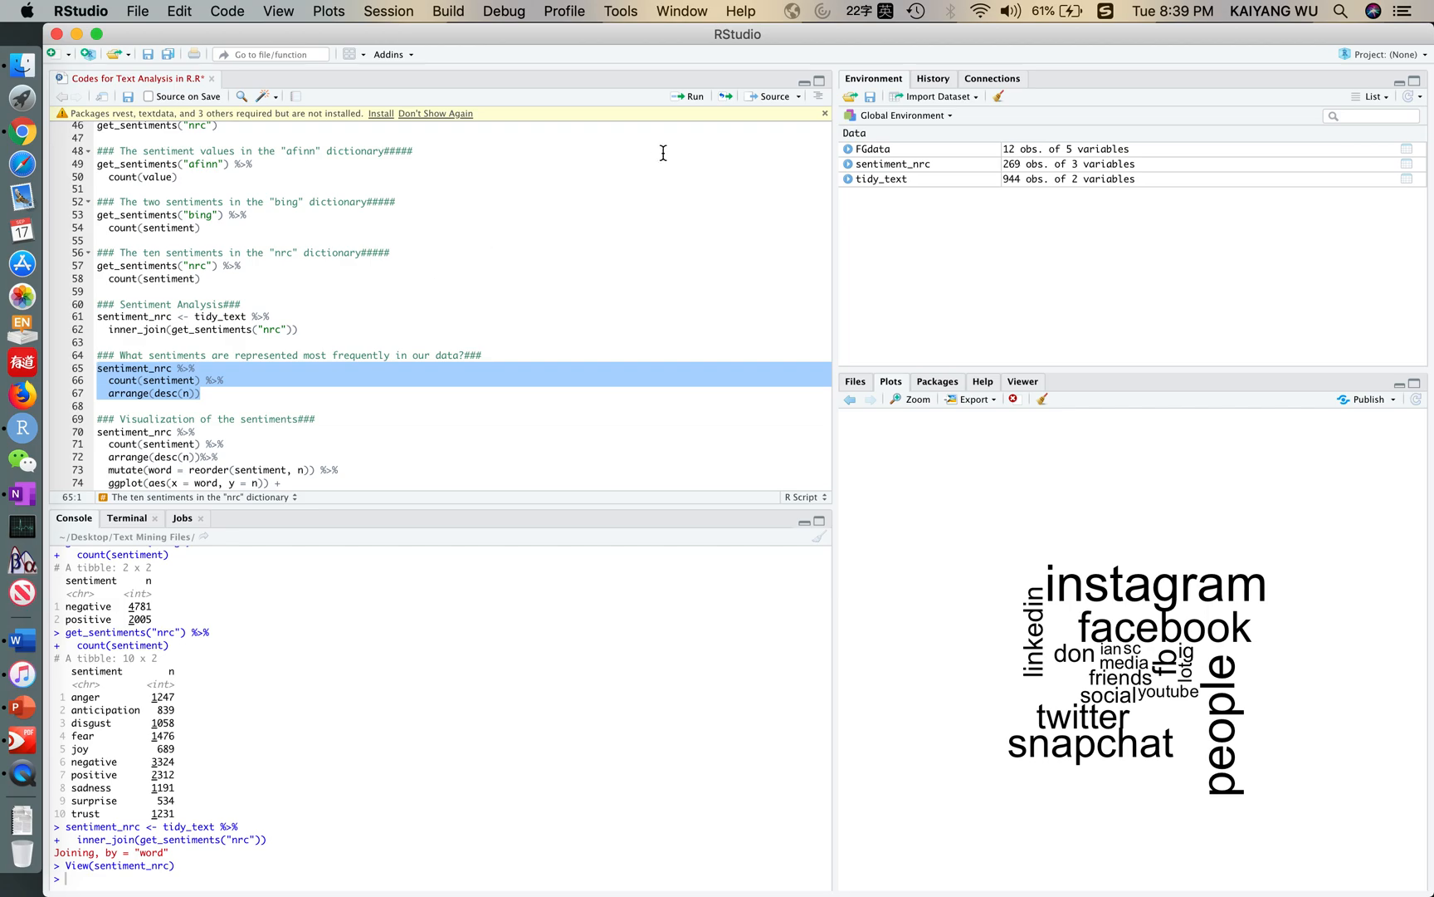
left_click(695, 98)
left_click(694, 97)
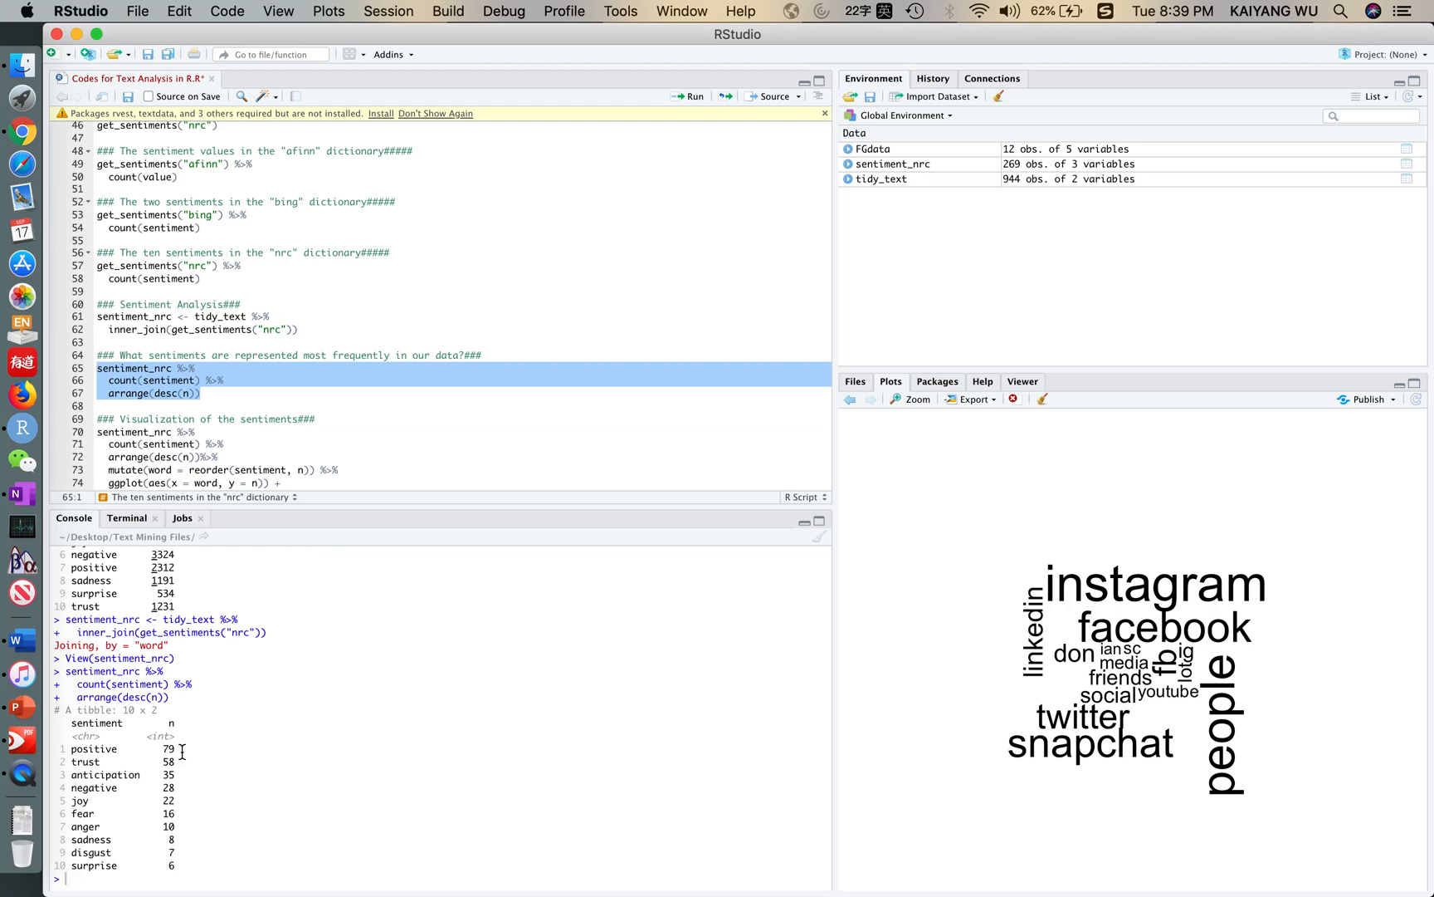
Run the "Visualization of the sentiments" block to plot sentiment_nrc counts as a flipped bar chart.
scroll(305, 455, "down", 5)
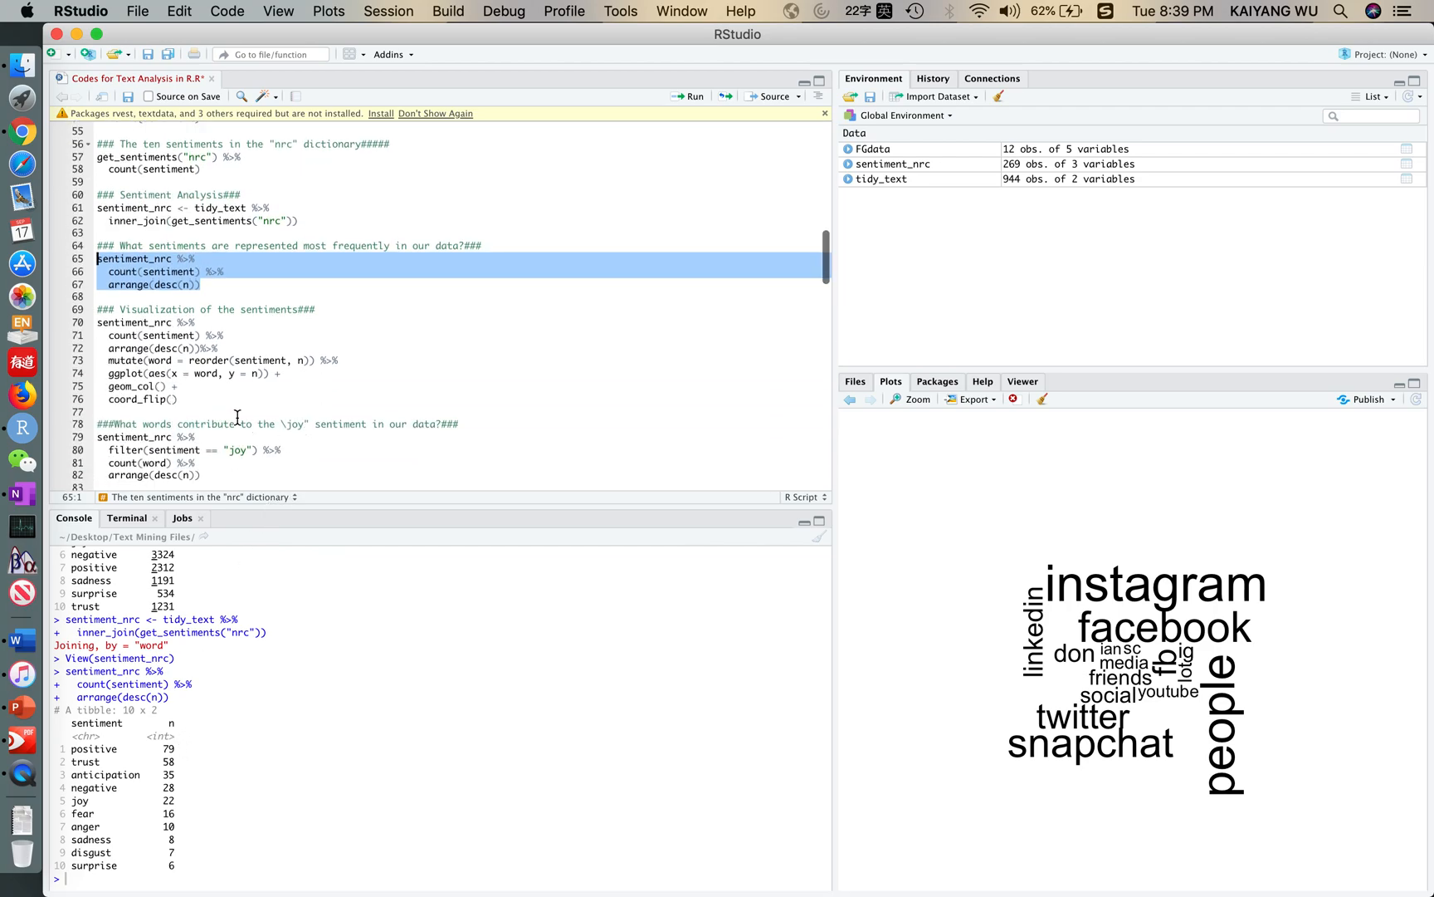
left_click_drag(193, 401, 89, 323)
left_click(694, 96)
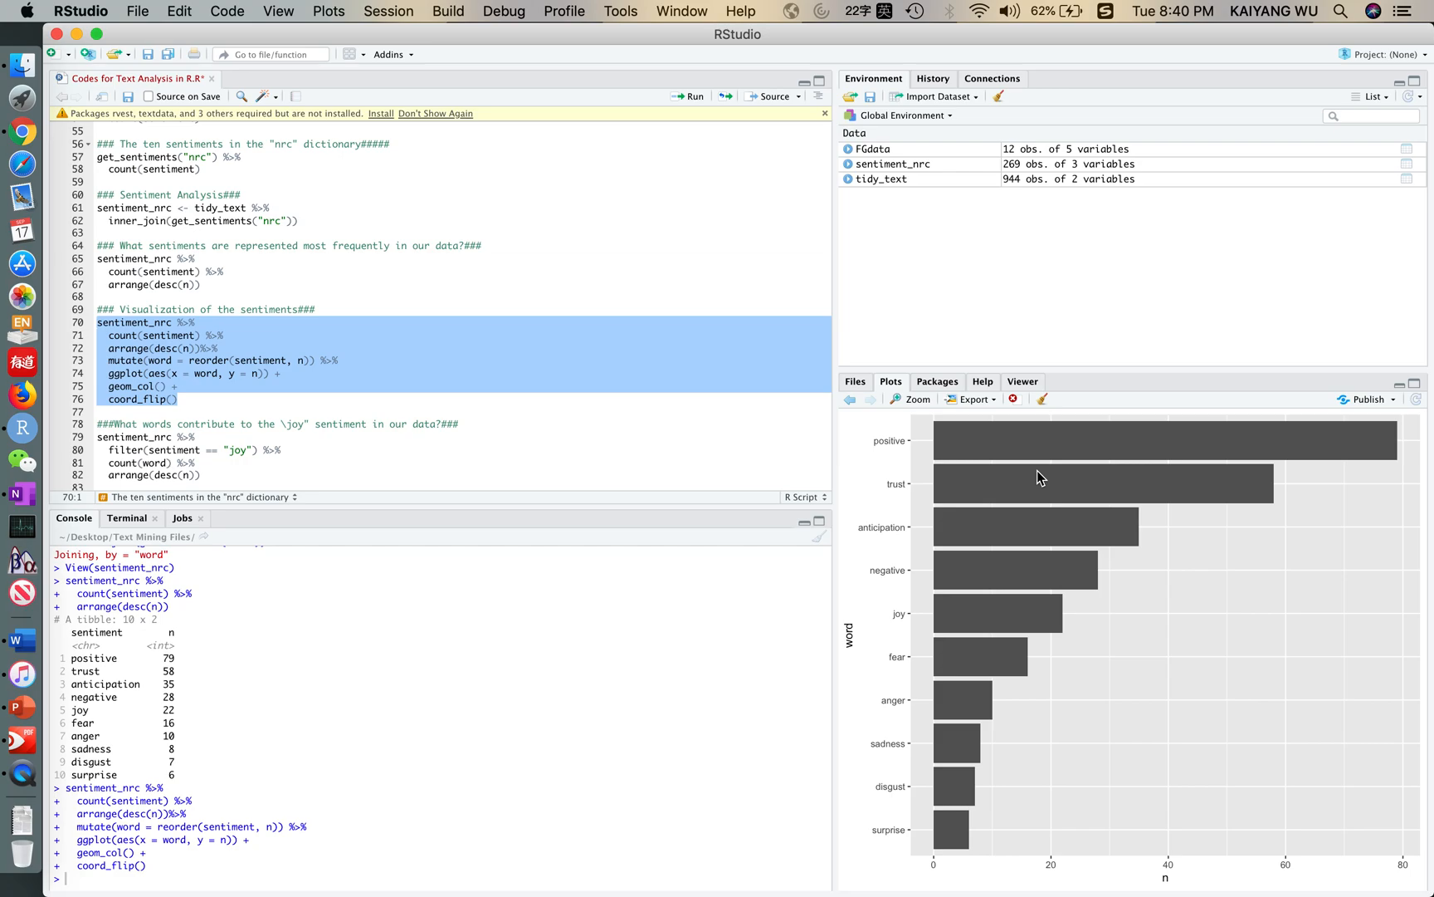
Run the block that filters sentiment_nrc for "joy" and counts the contributing words in descending order.
scroll(376, 432, "down", 2)
scroll(376, 431, "down", 1)
left_click_drag(229, 404, 98, 373)
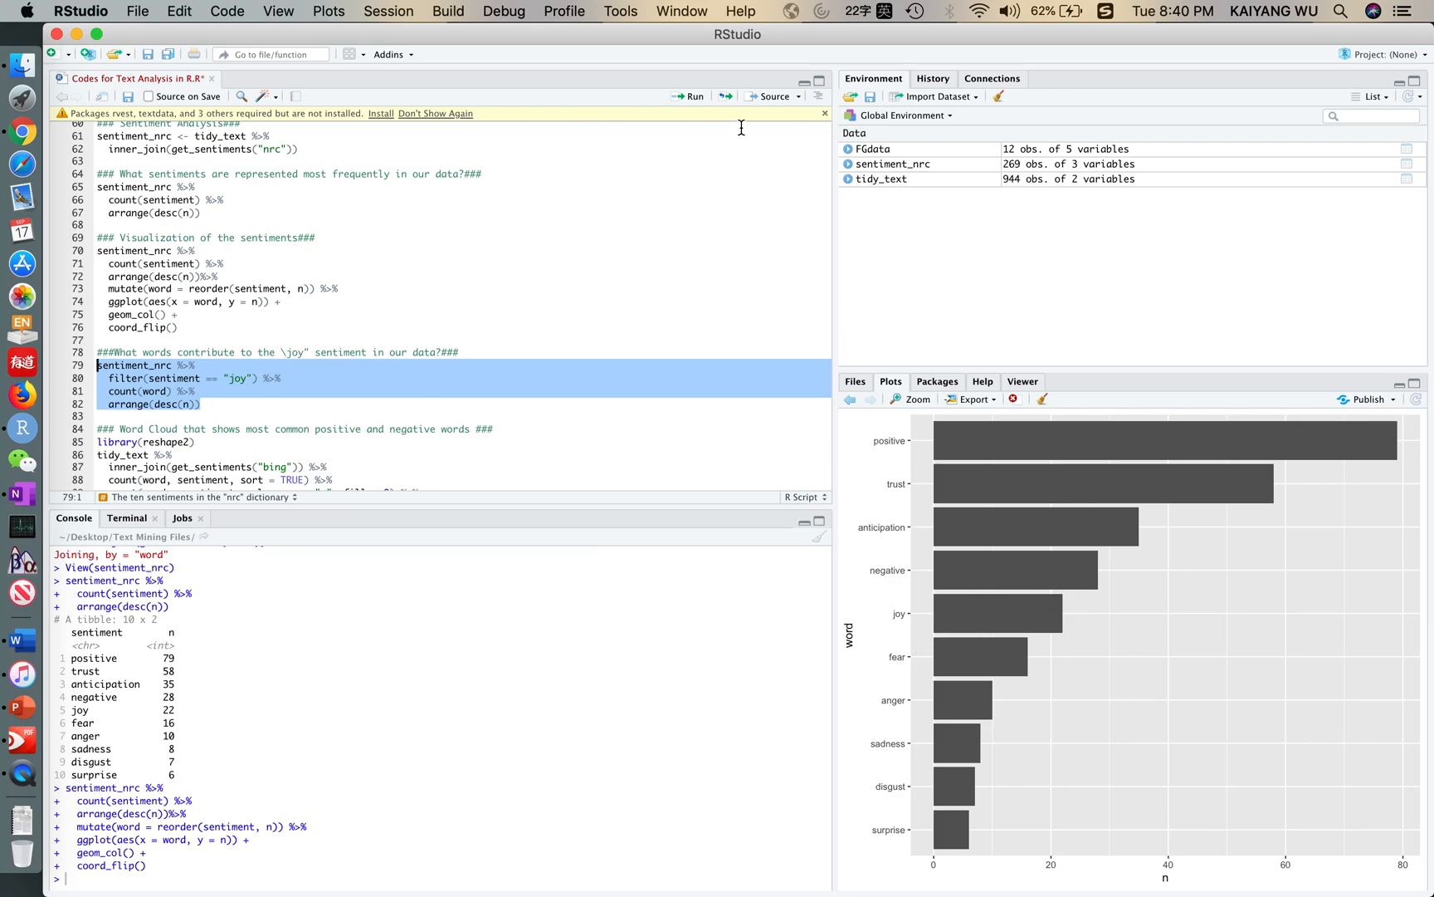
left_click(694, 97)
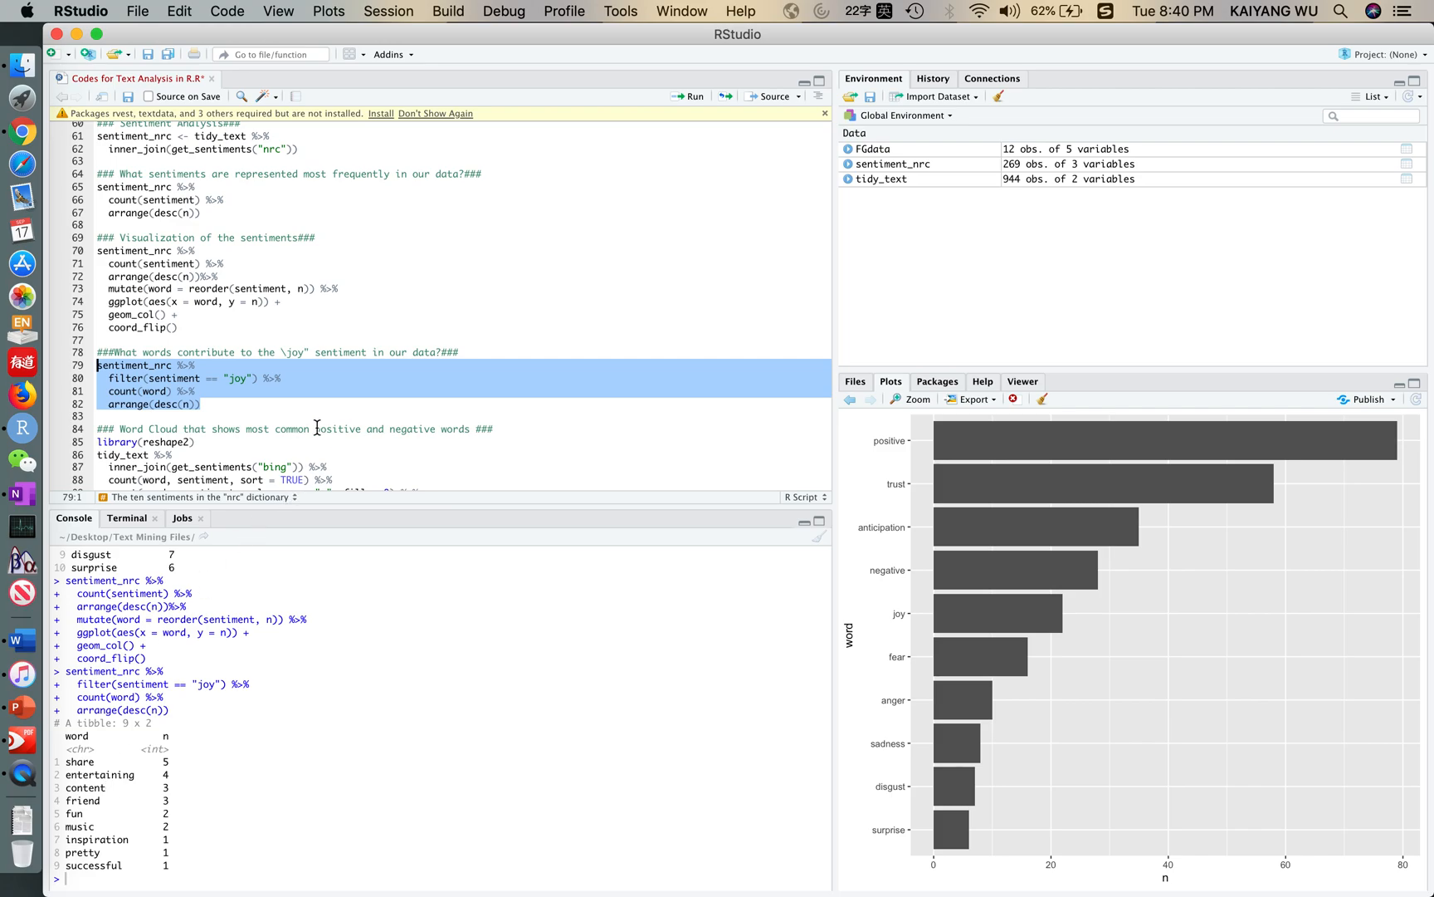
Change the sentiment filter in the word contribution block to "positive" and run the block.
left_click(317, 393)
double_click(239, 379)
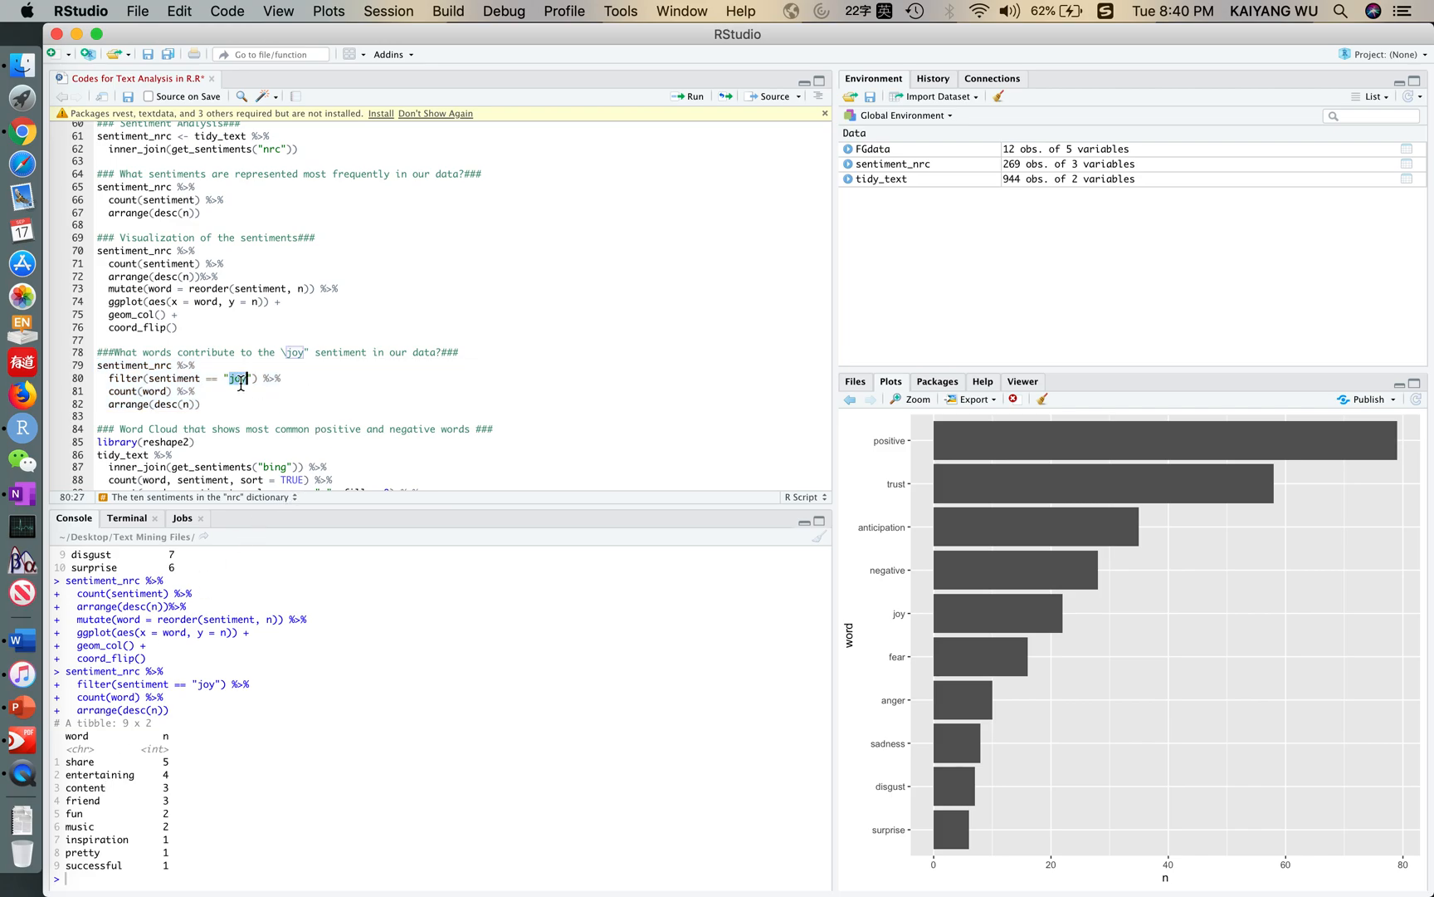
type("positive")
left_click_drag(206, 405, 89, 370)
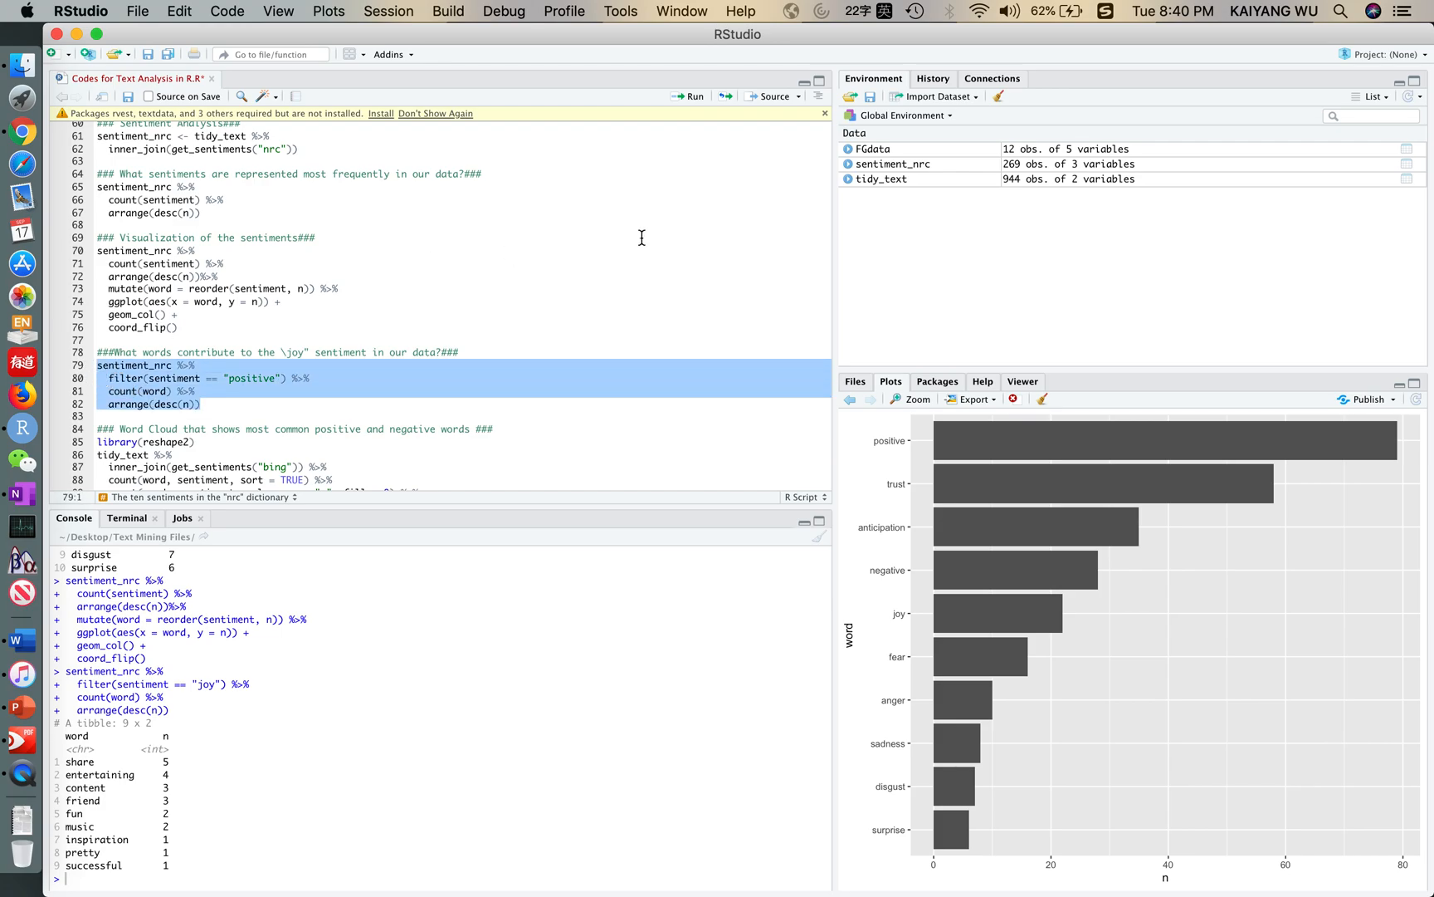
left_click(697, 97)
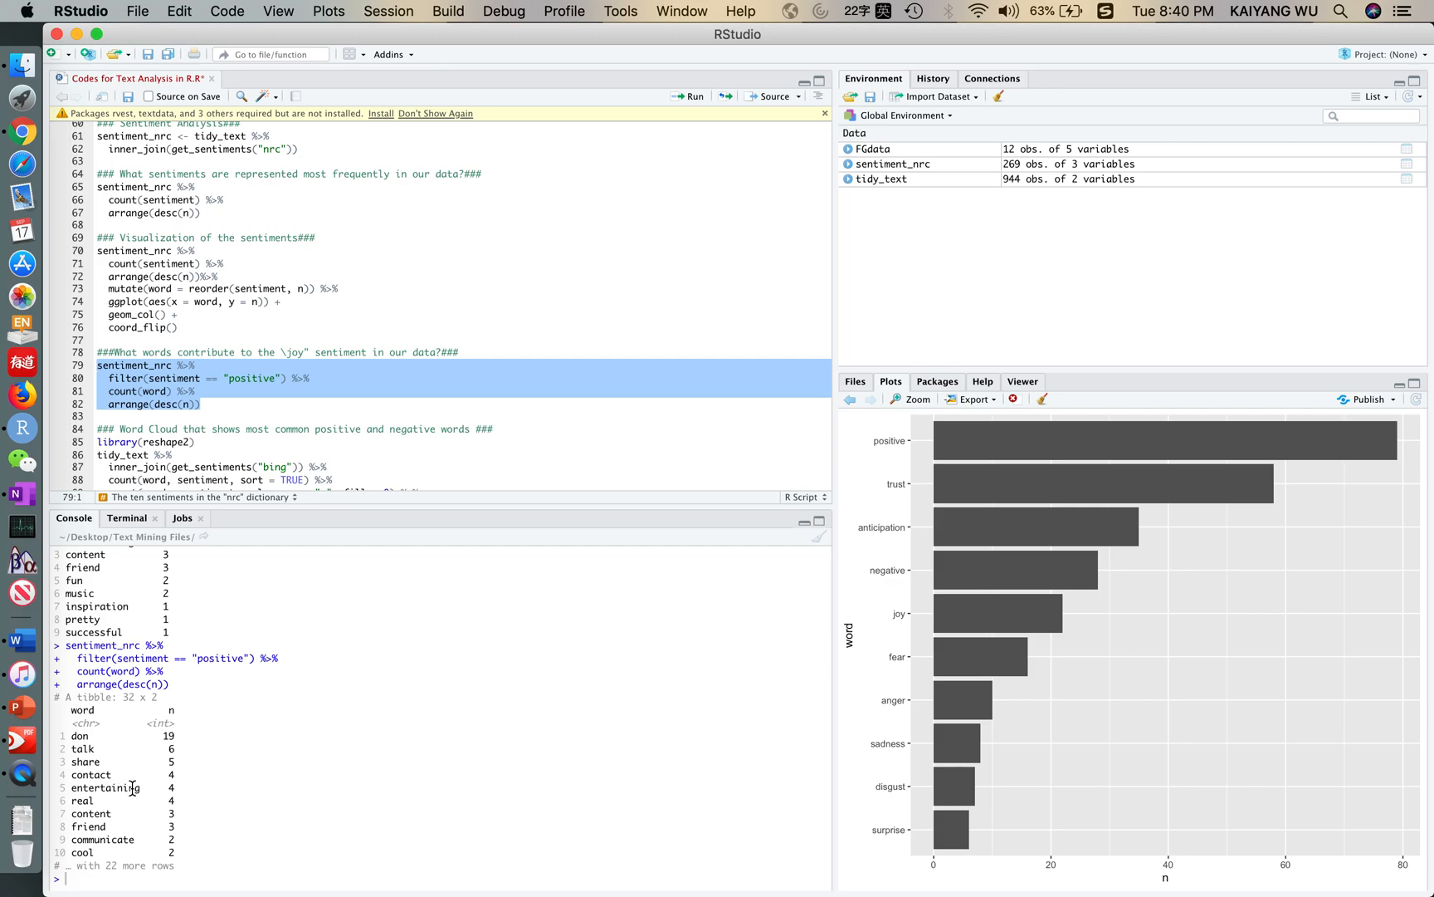
Restore the sentiment filter in the word contribution block to "joy" and select the whole block.
left_click(256, 390)
double_click(258, 376)
type("joy")
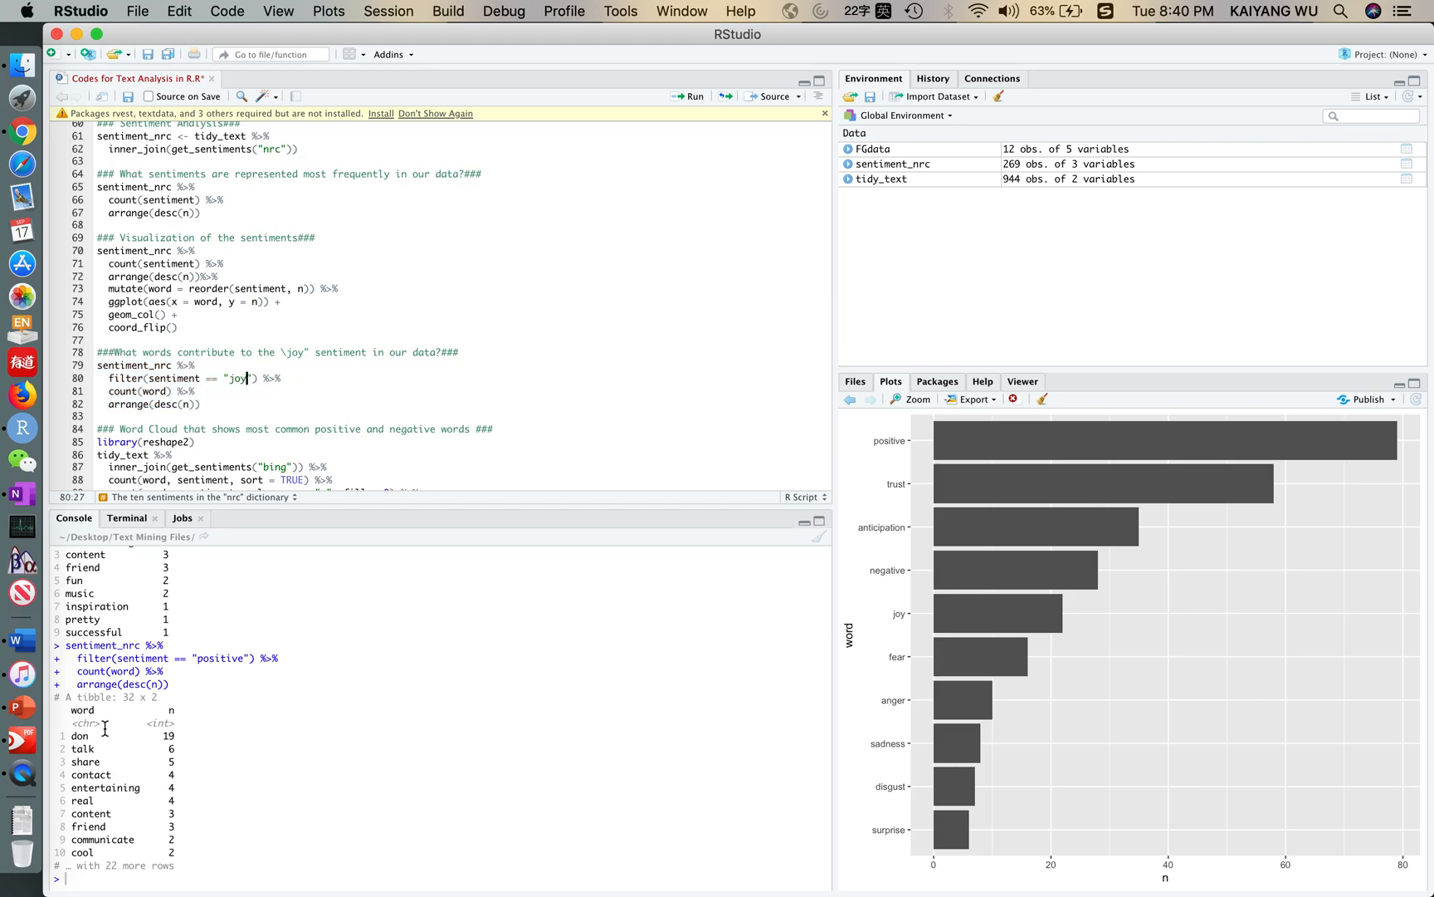
left_click_drag(202, 404, 91, 365)
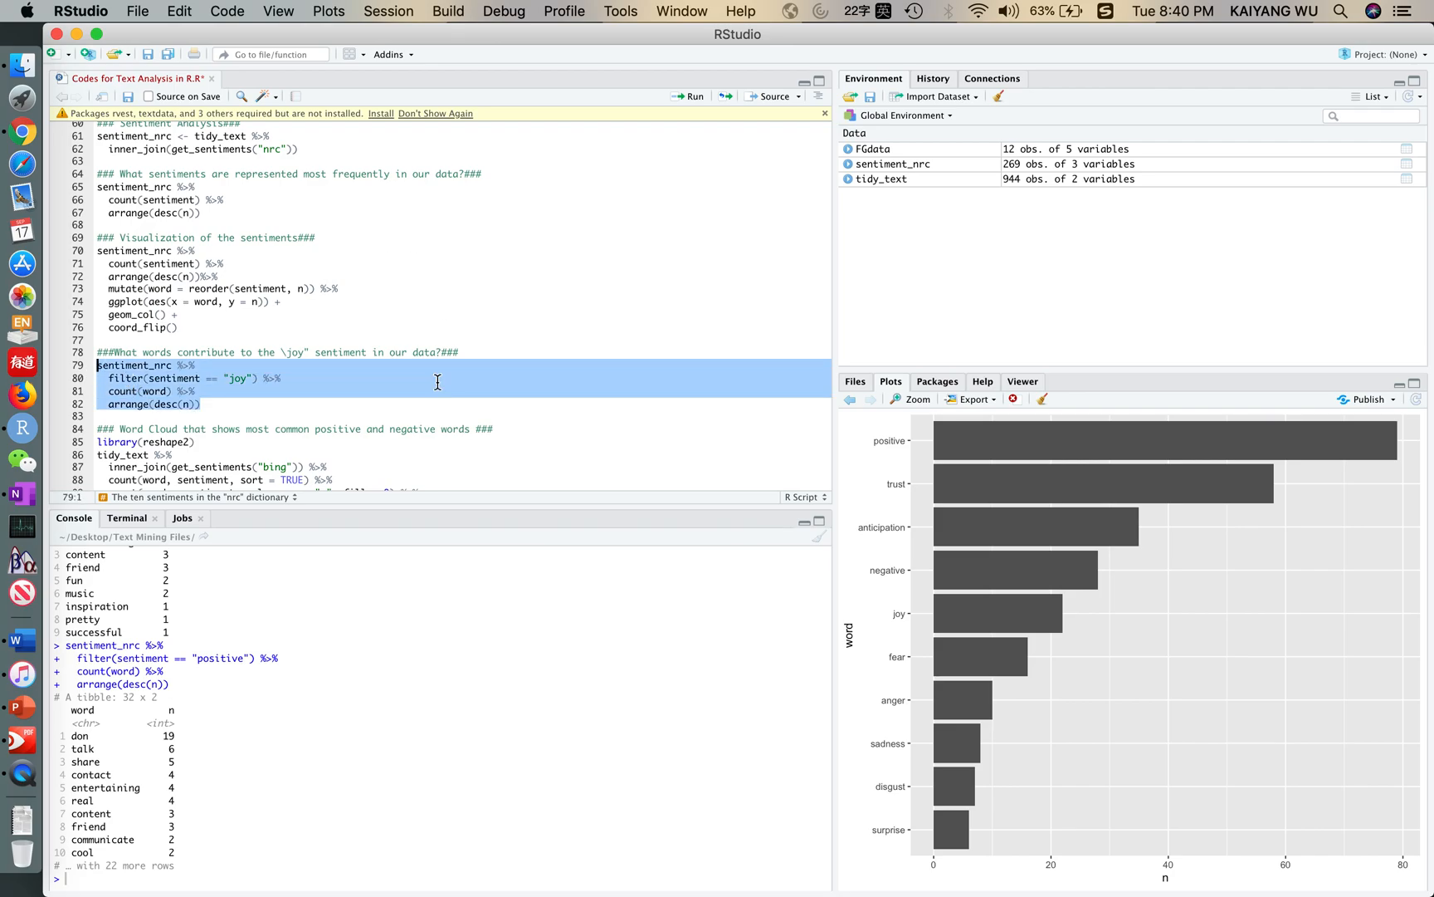
Run the word cloud block, including library(reshape2), to plot the most common positive and negative words using the "bing" dictionary.
scroll(438, 381, "down", 3)
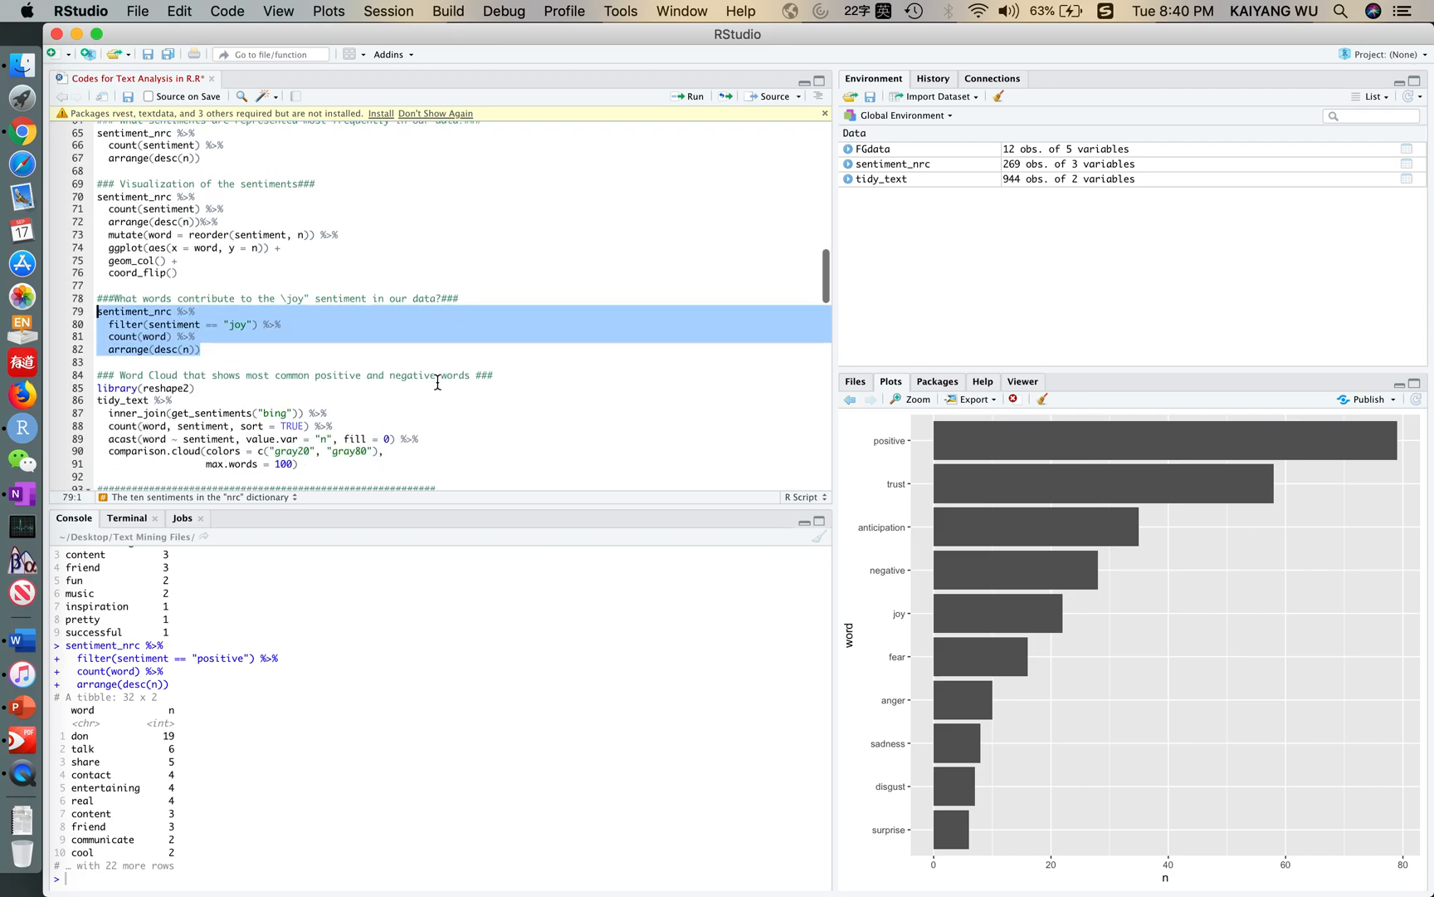
left_click(327, 441)
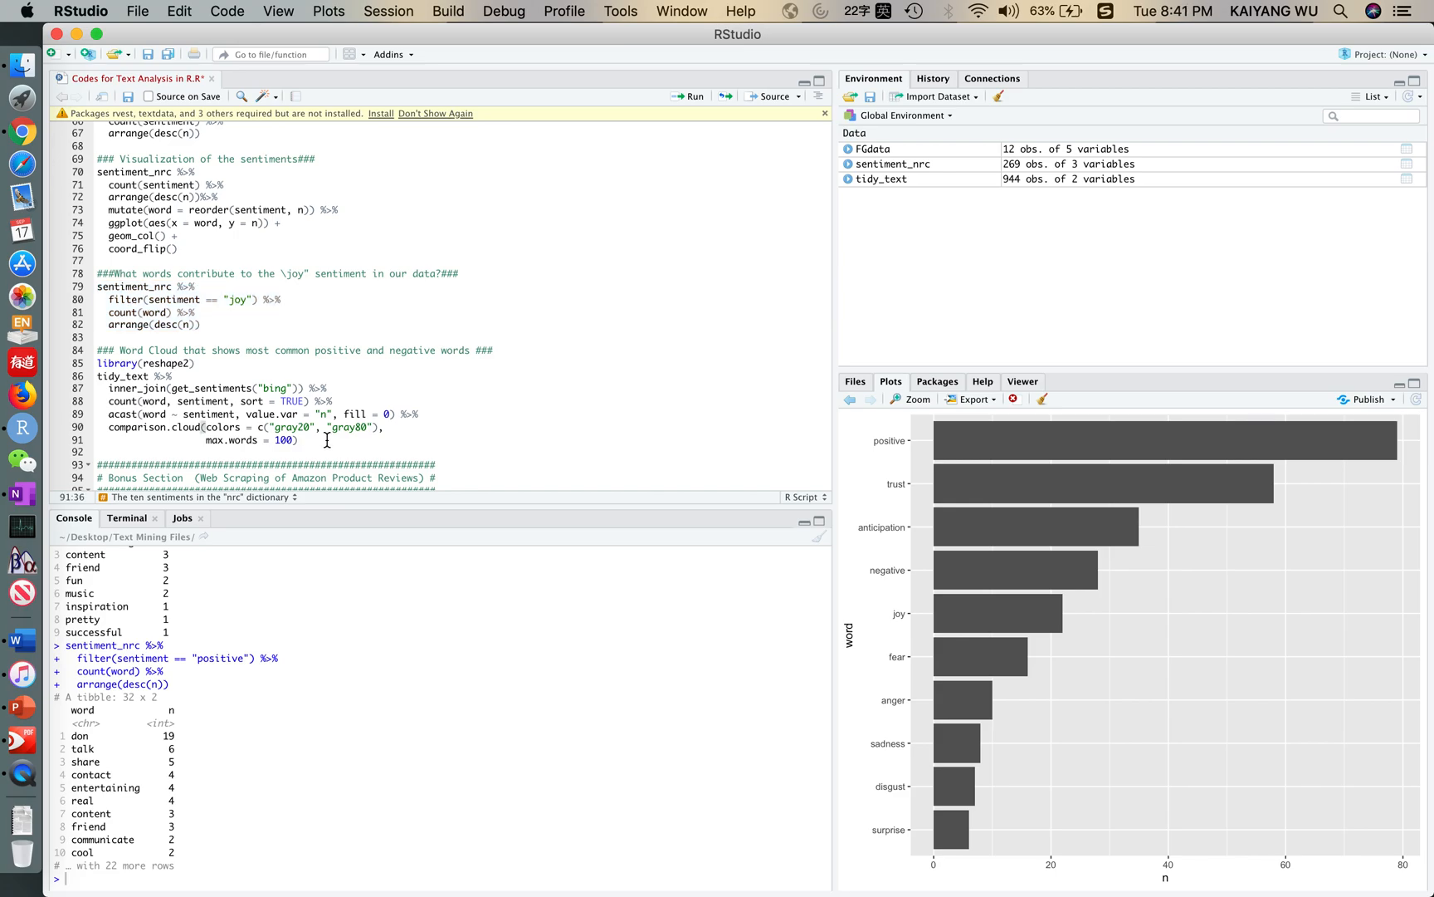
left_click_drag(254, 413, 126, 376)
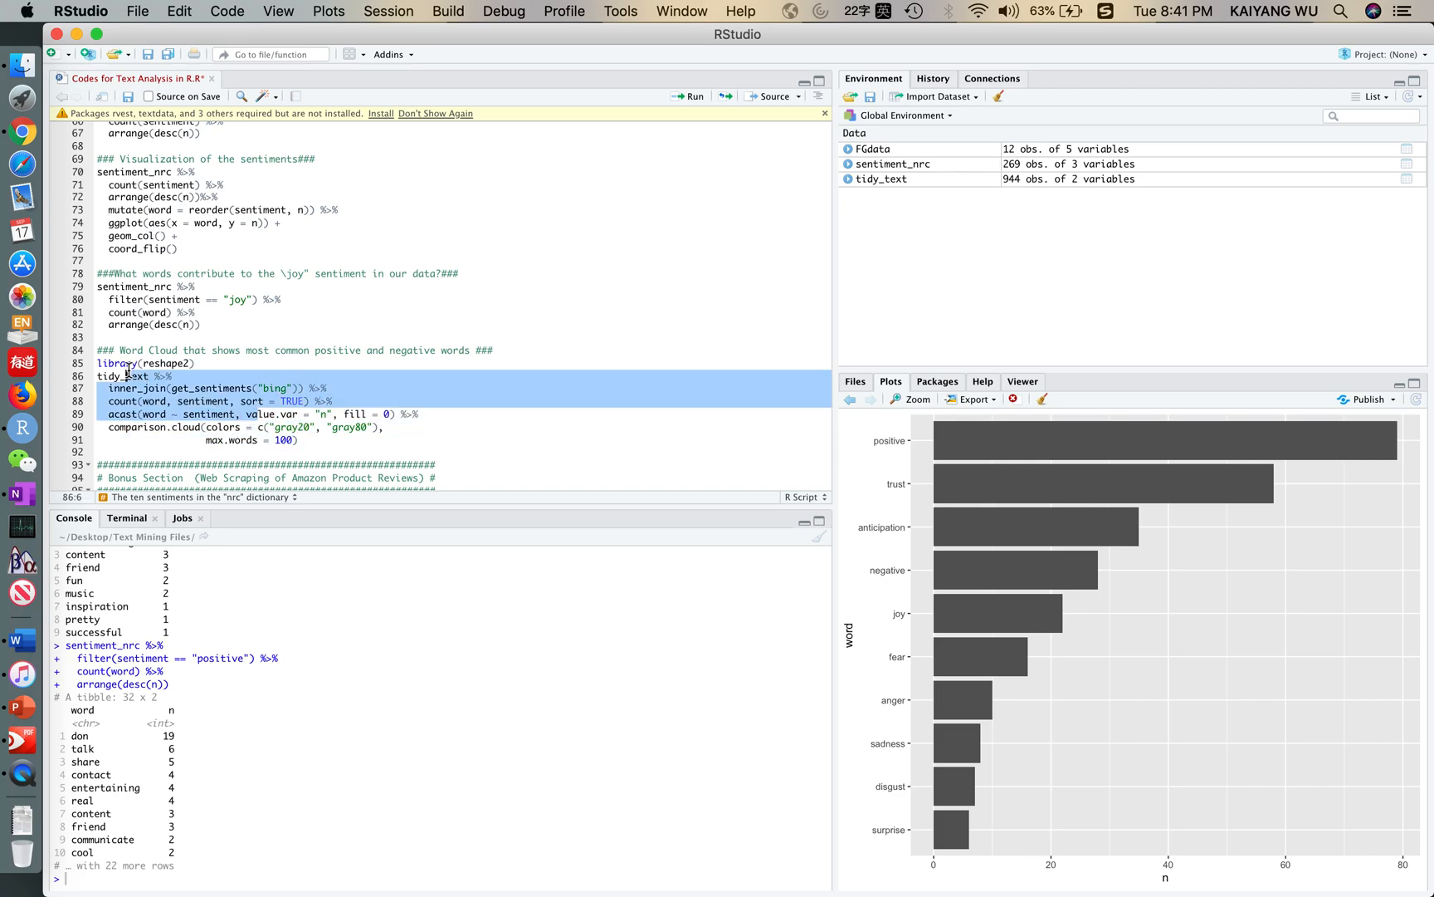
left_click(318, 441)
left_click(97, 362, "shift")
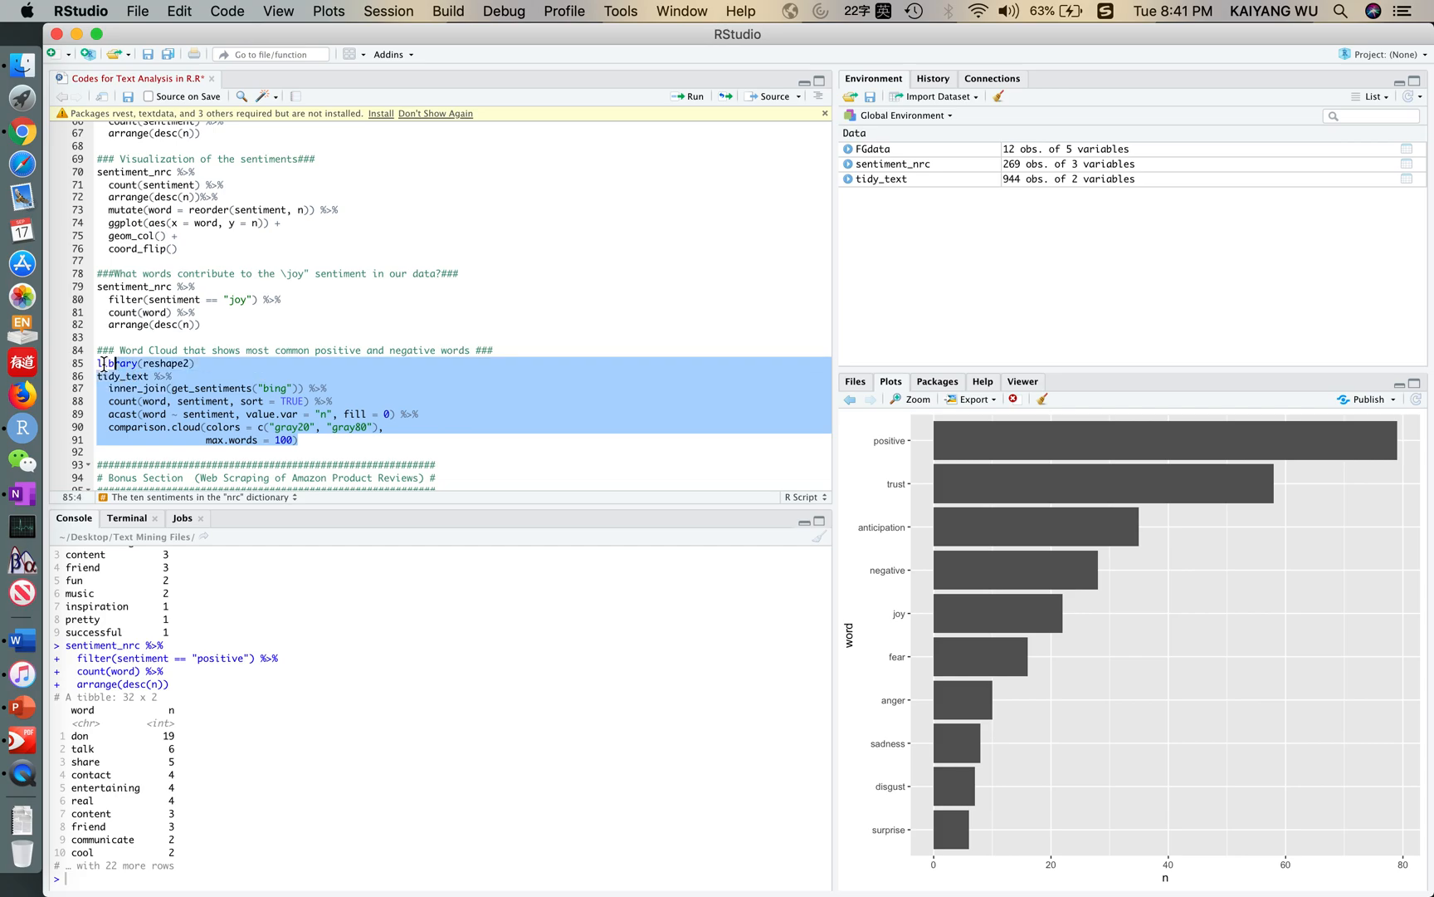
left_click(692, 97)
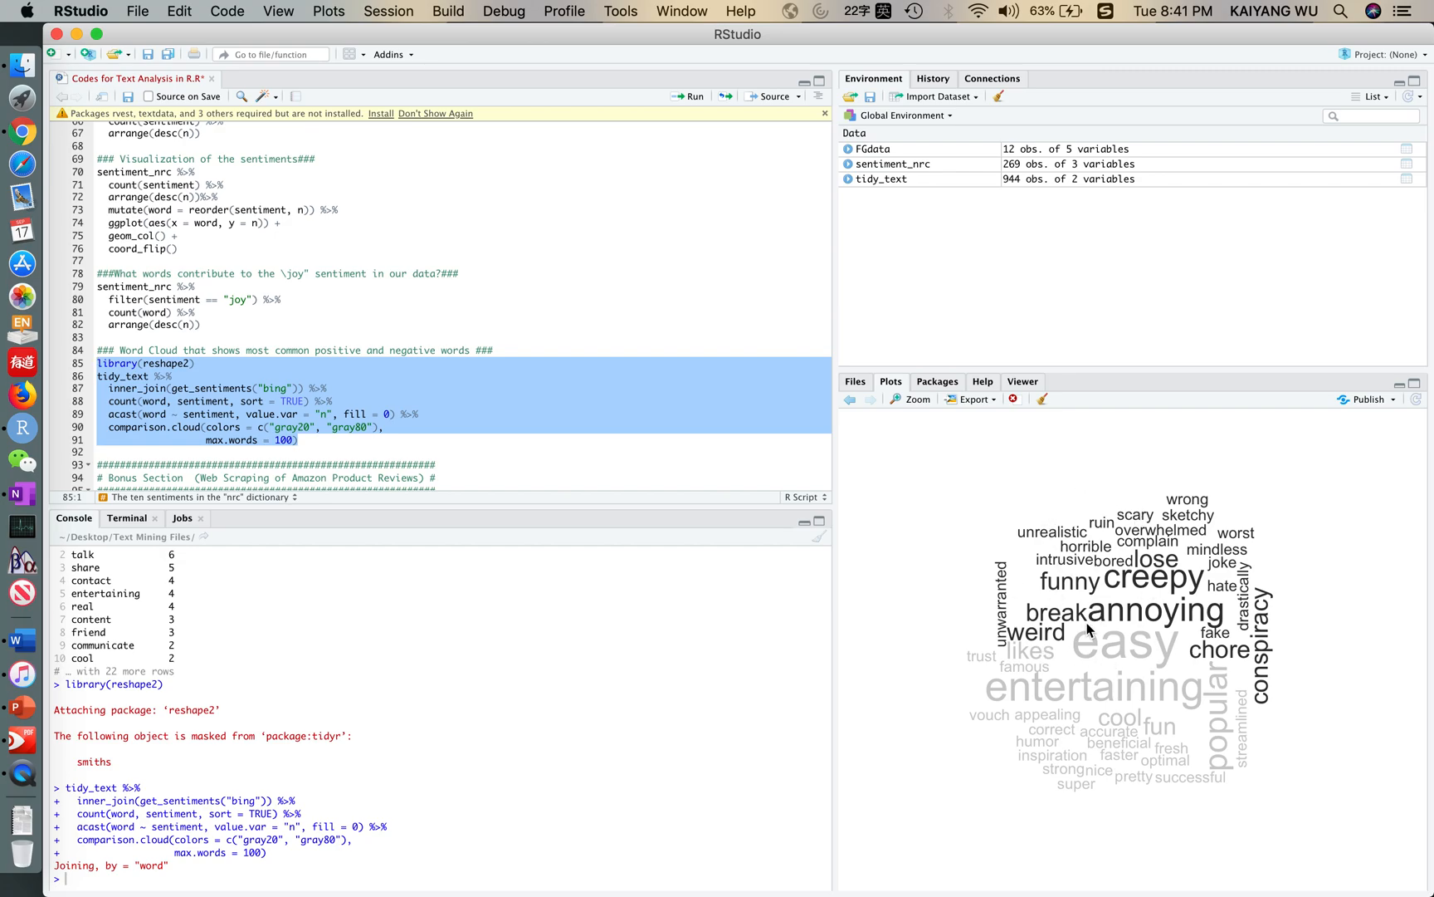
Inspect the positive and negative word cloud in an enlarged plot window, and close the window.
left_click(918, 402)
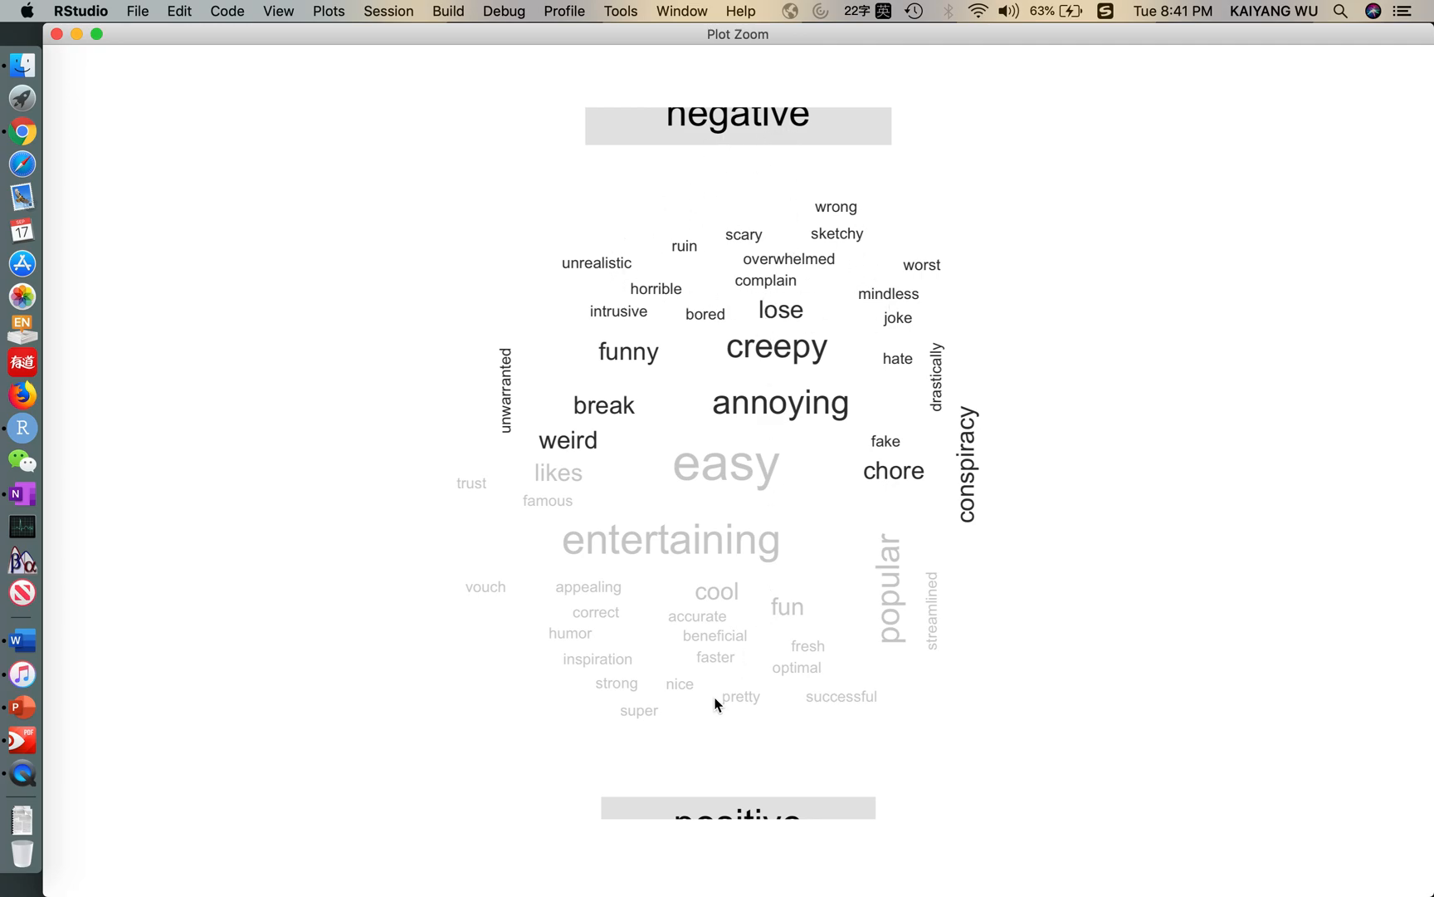
left_click(58, 34)
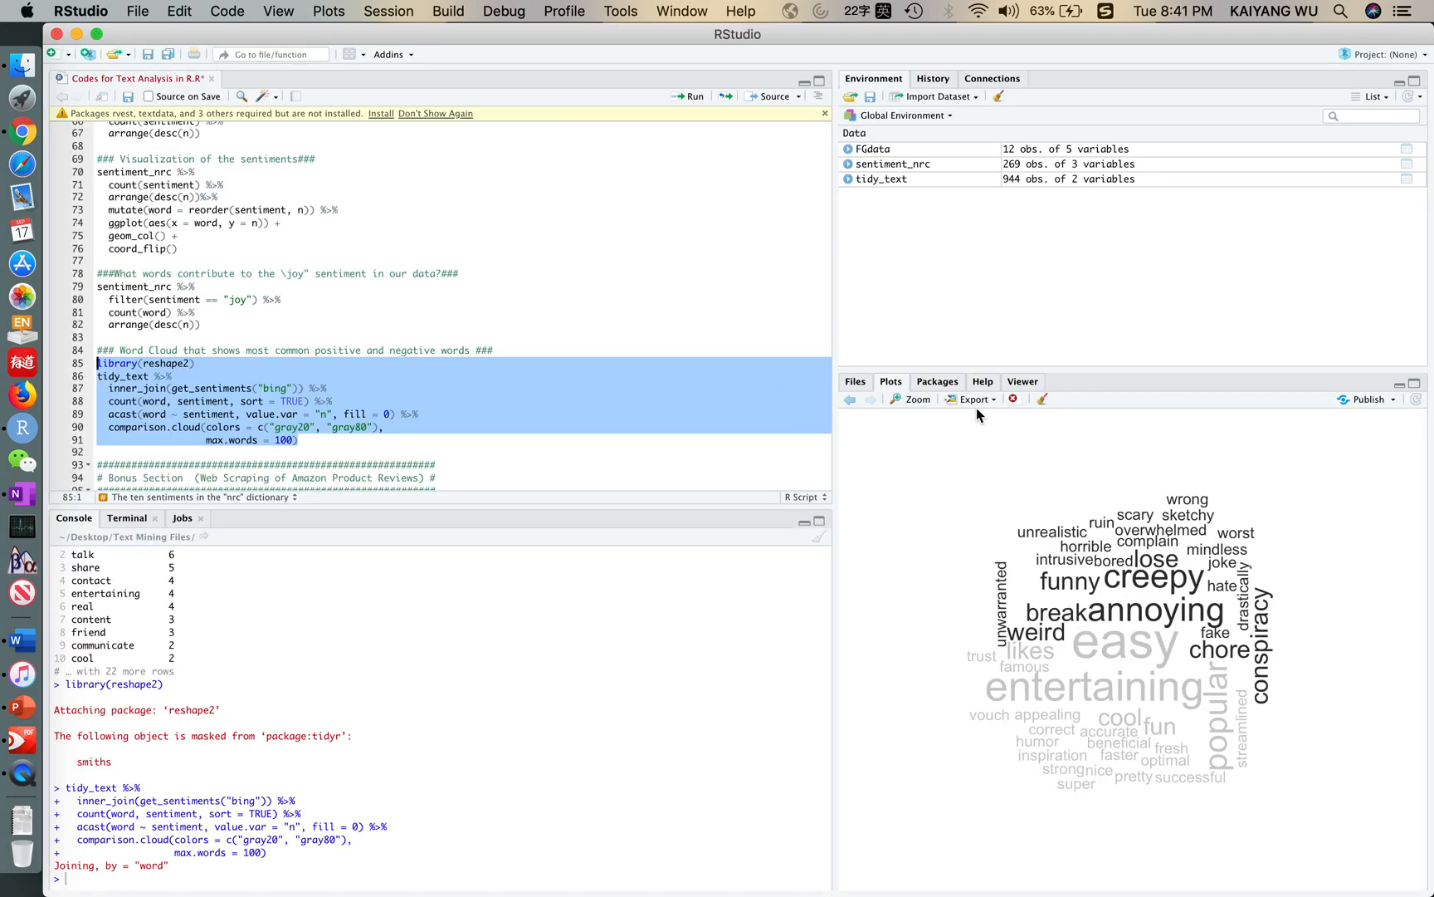
left_click(921, 400)
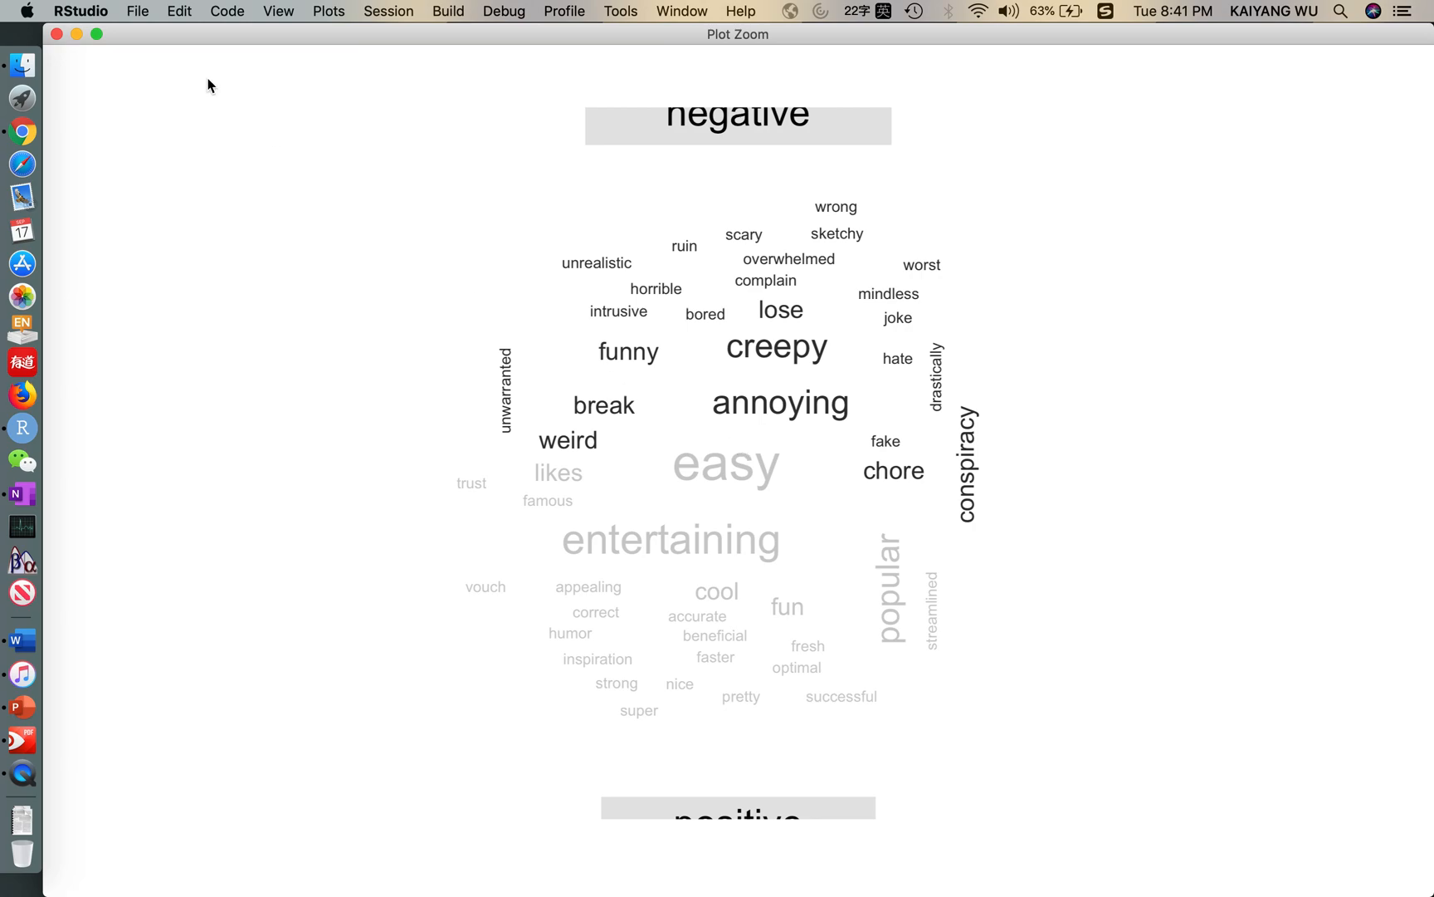
left_click(57, 34)
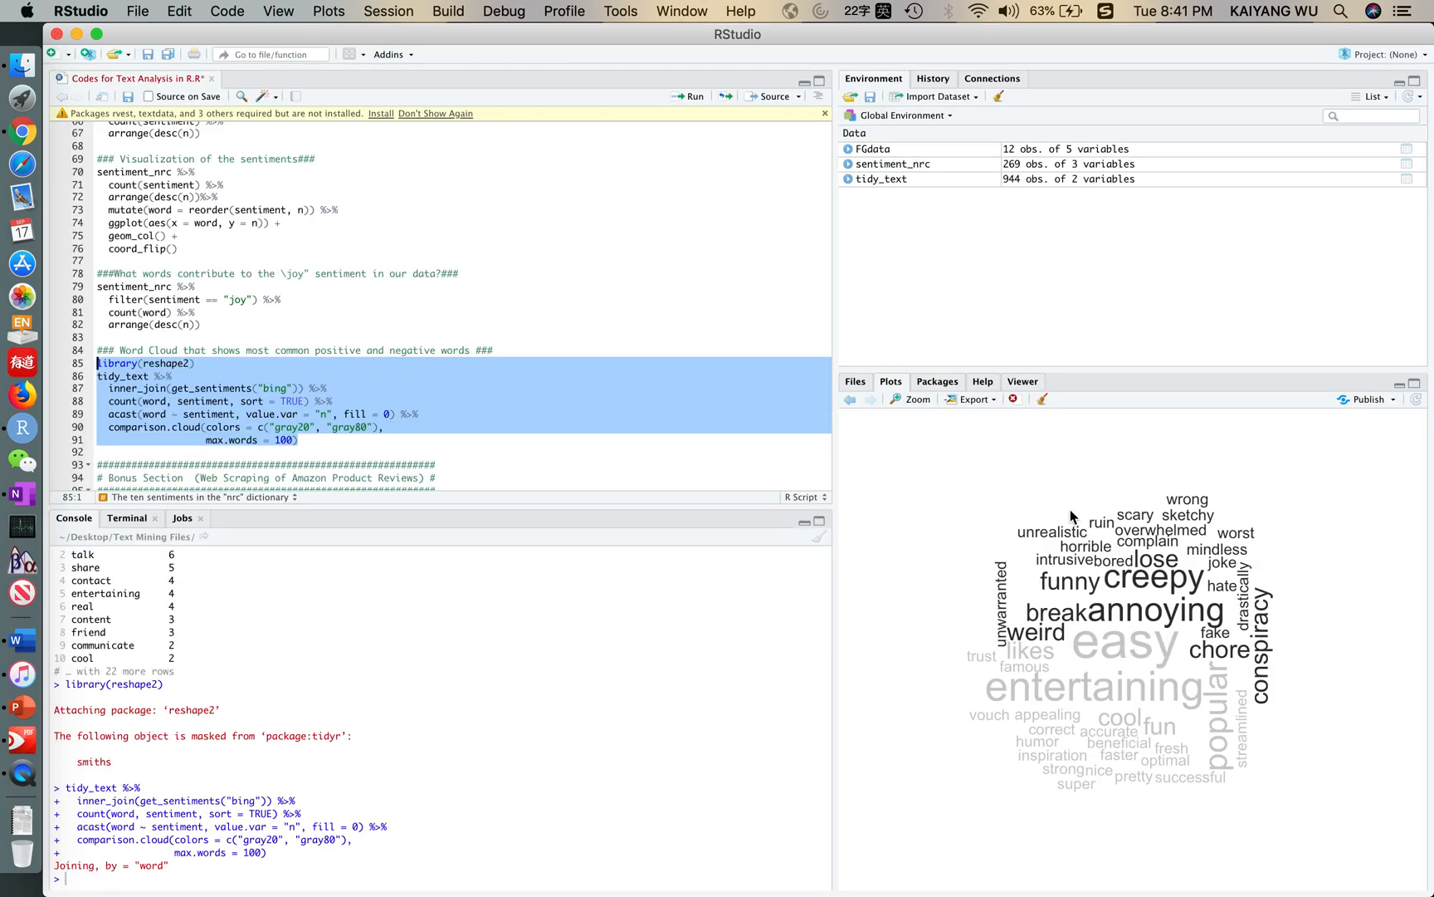
left_click(990, 401)
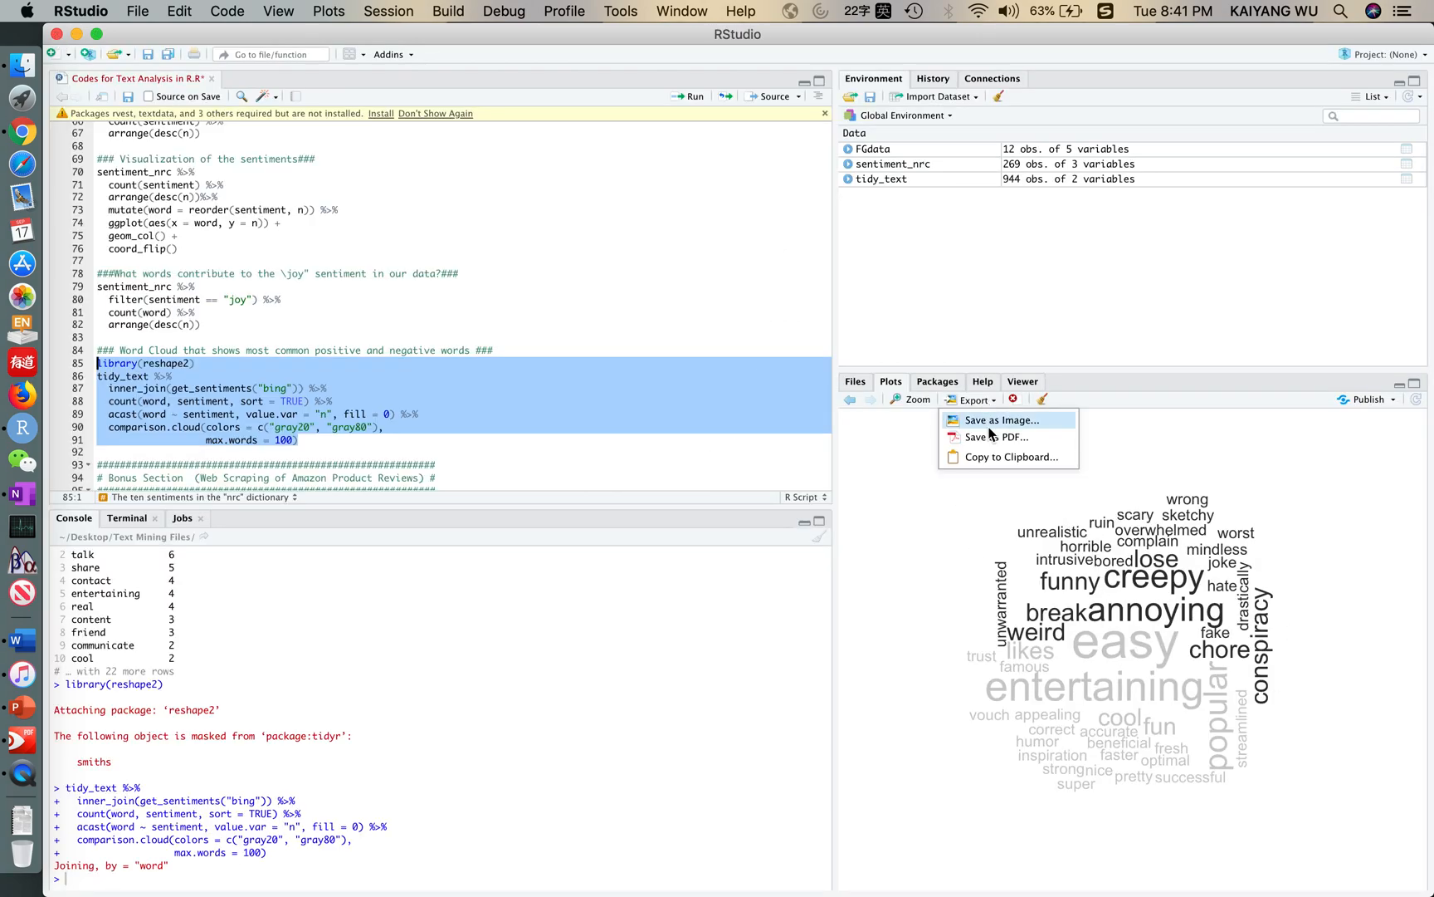
left_click(983, 453)
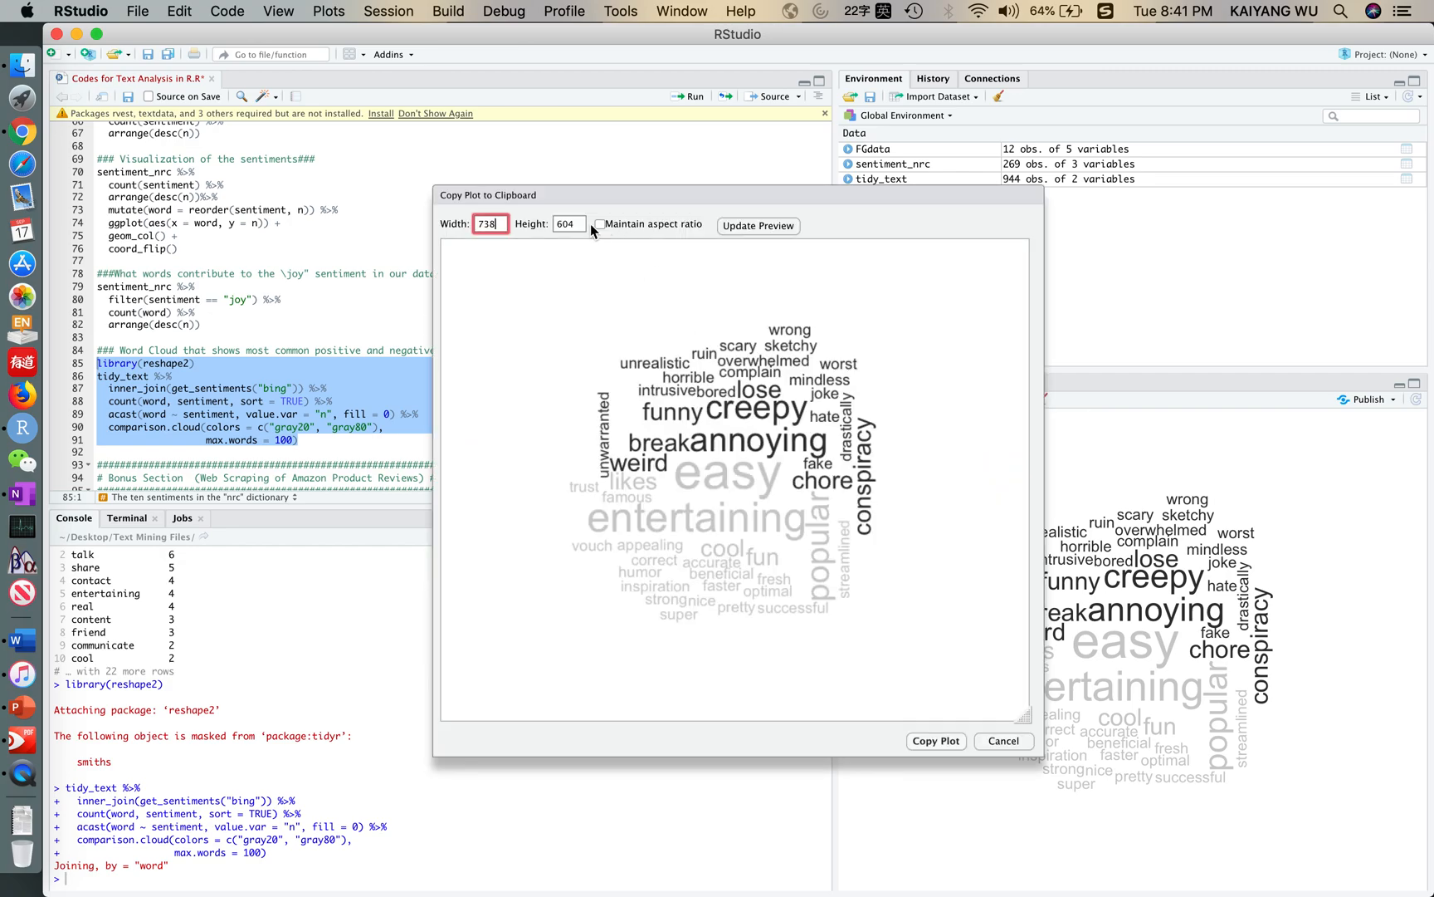
double_click(492, 225)
type("1000")
double_click(566, 224)
type("800")
left_click(996, 742)
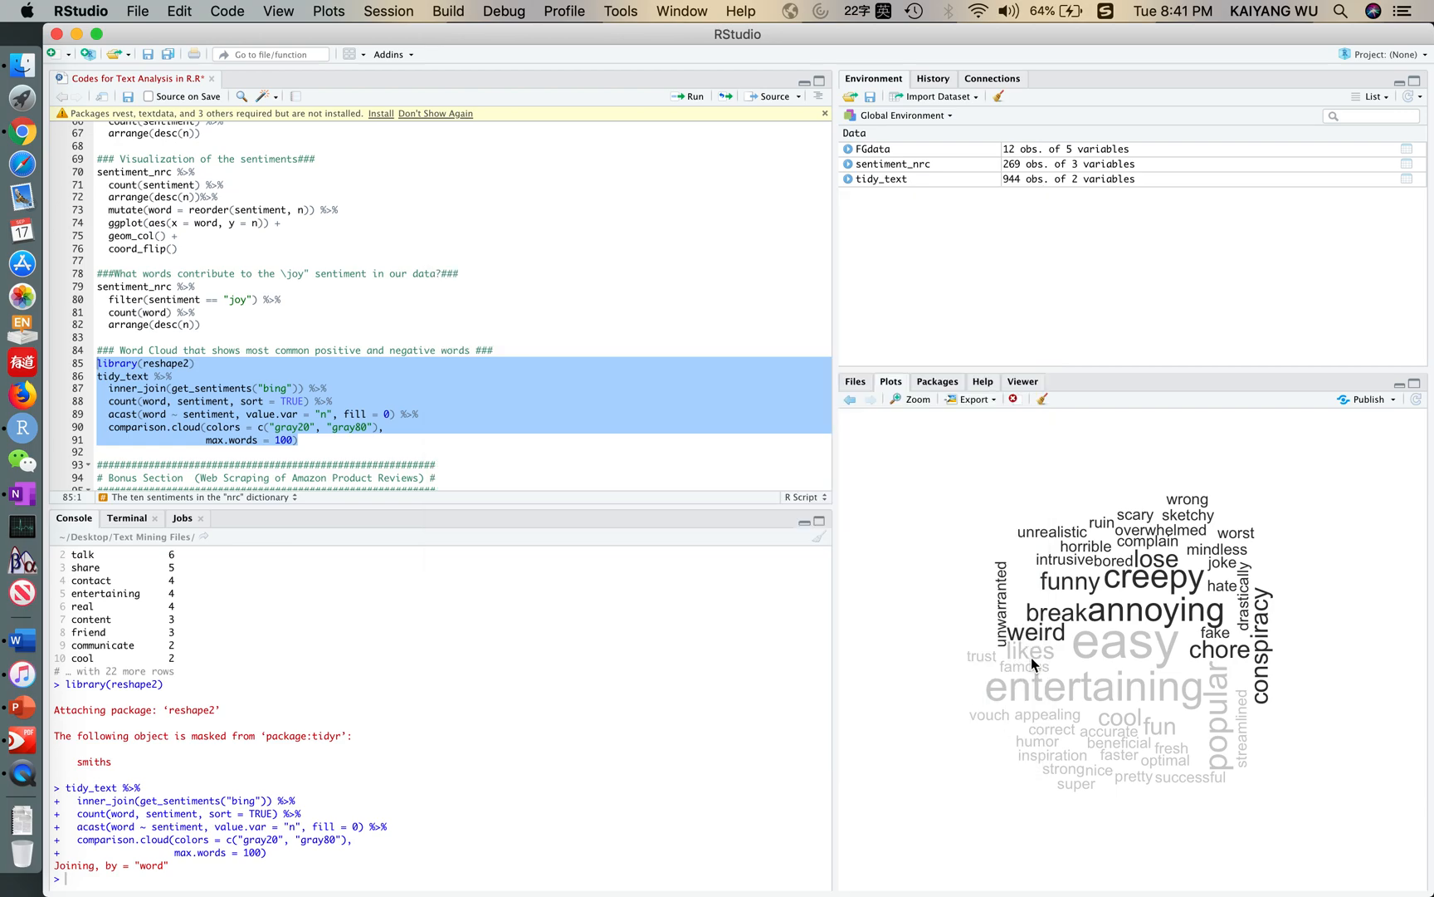
Enlarge the comparison word cloud again to examine its negative and positive words, and return to the script.
left_click(901, 400)
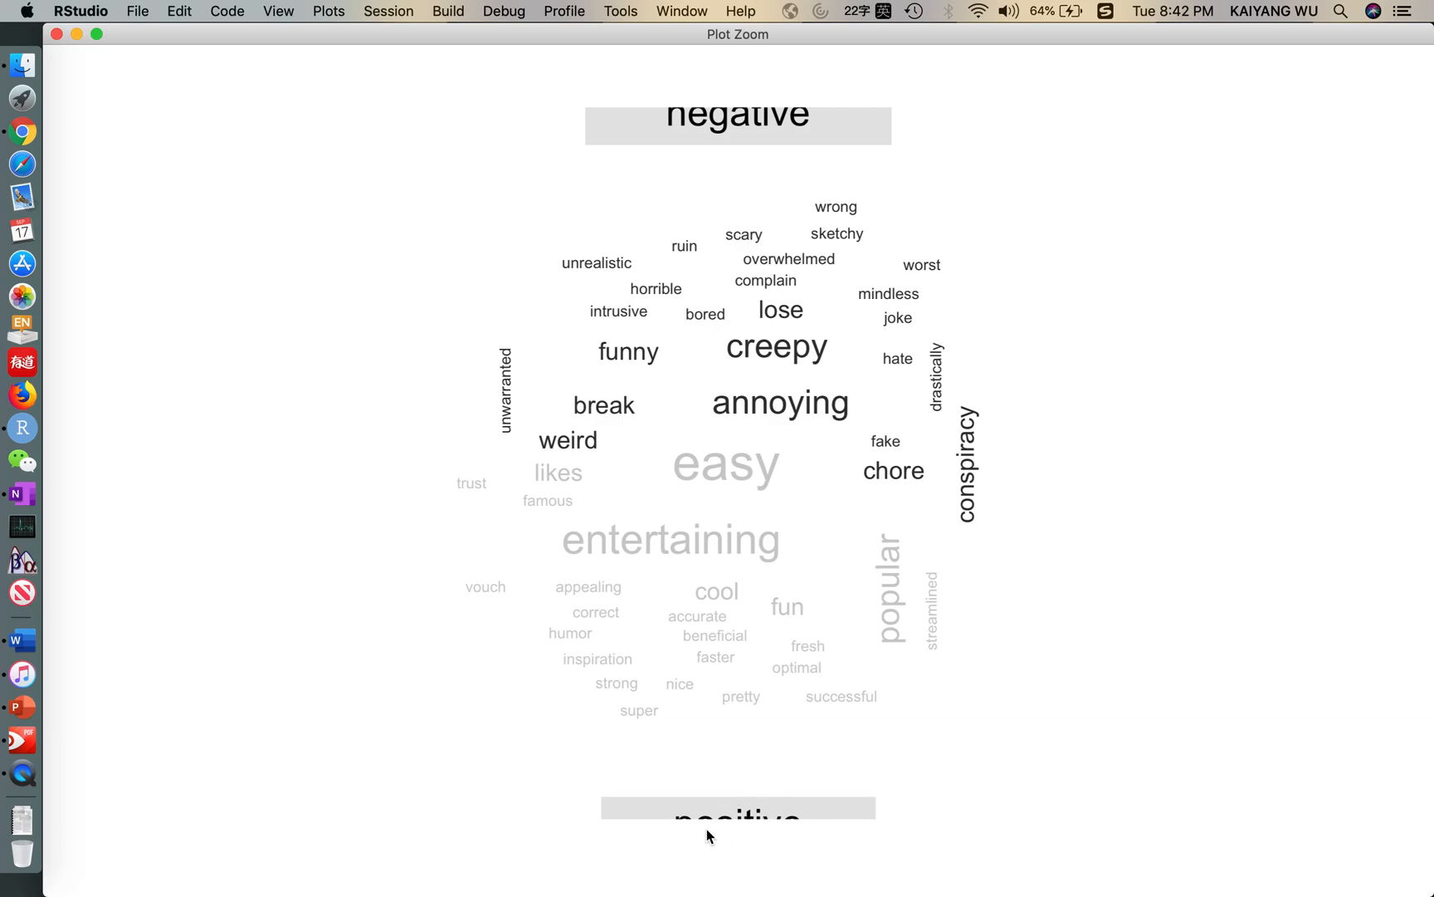
left_click(59, 35)
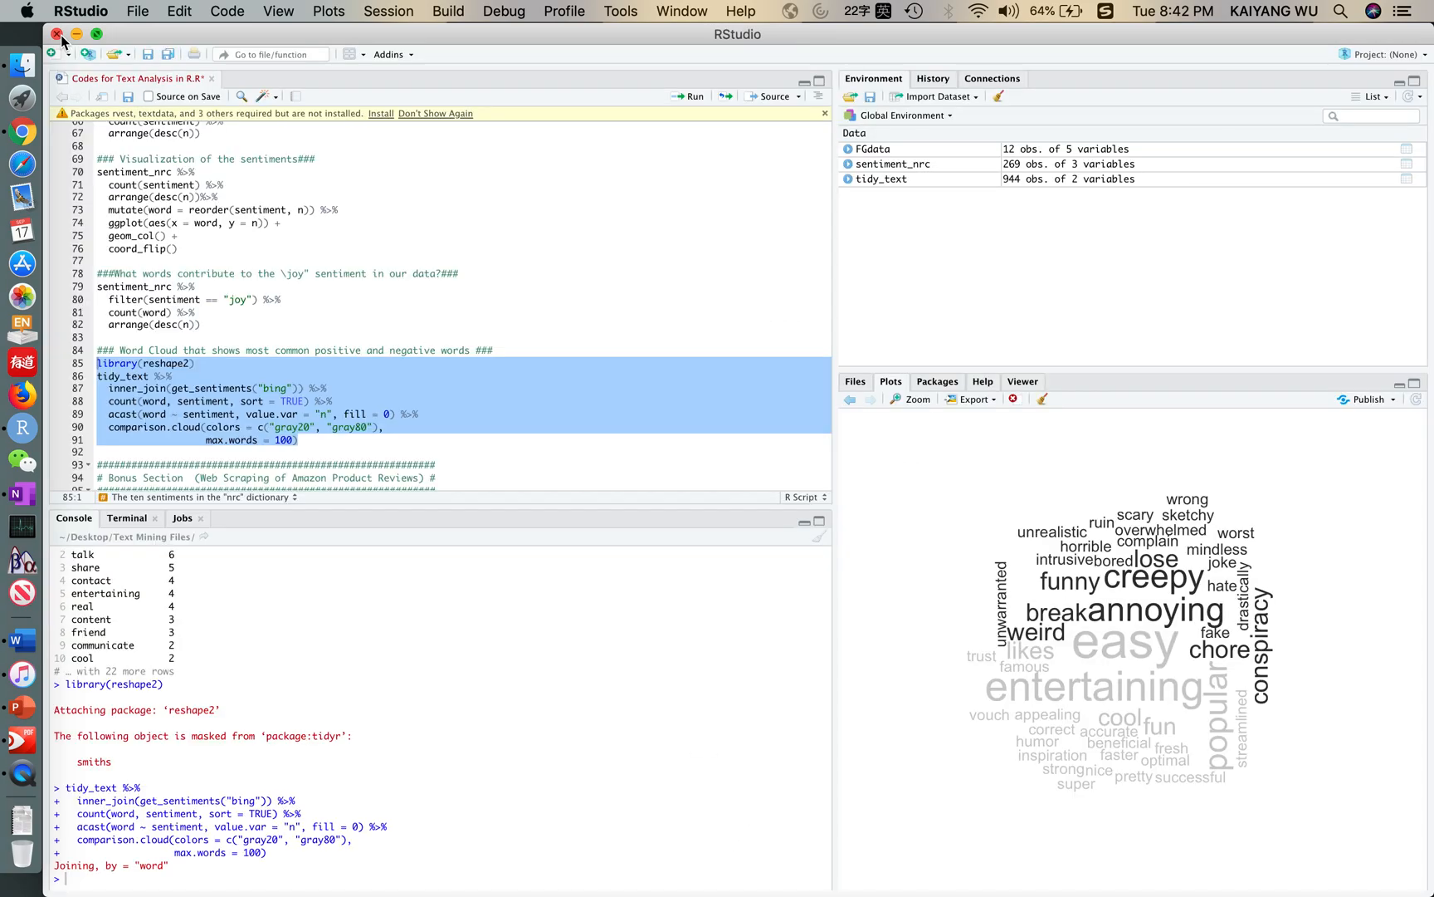
left_click(588, 455)
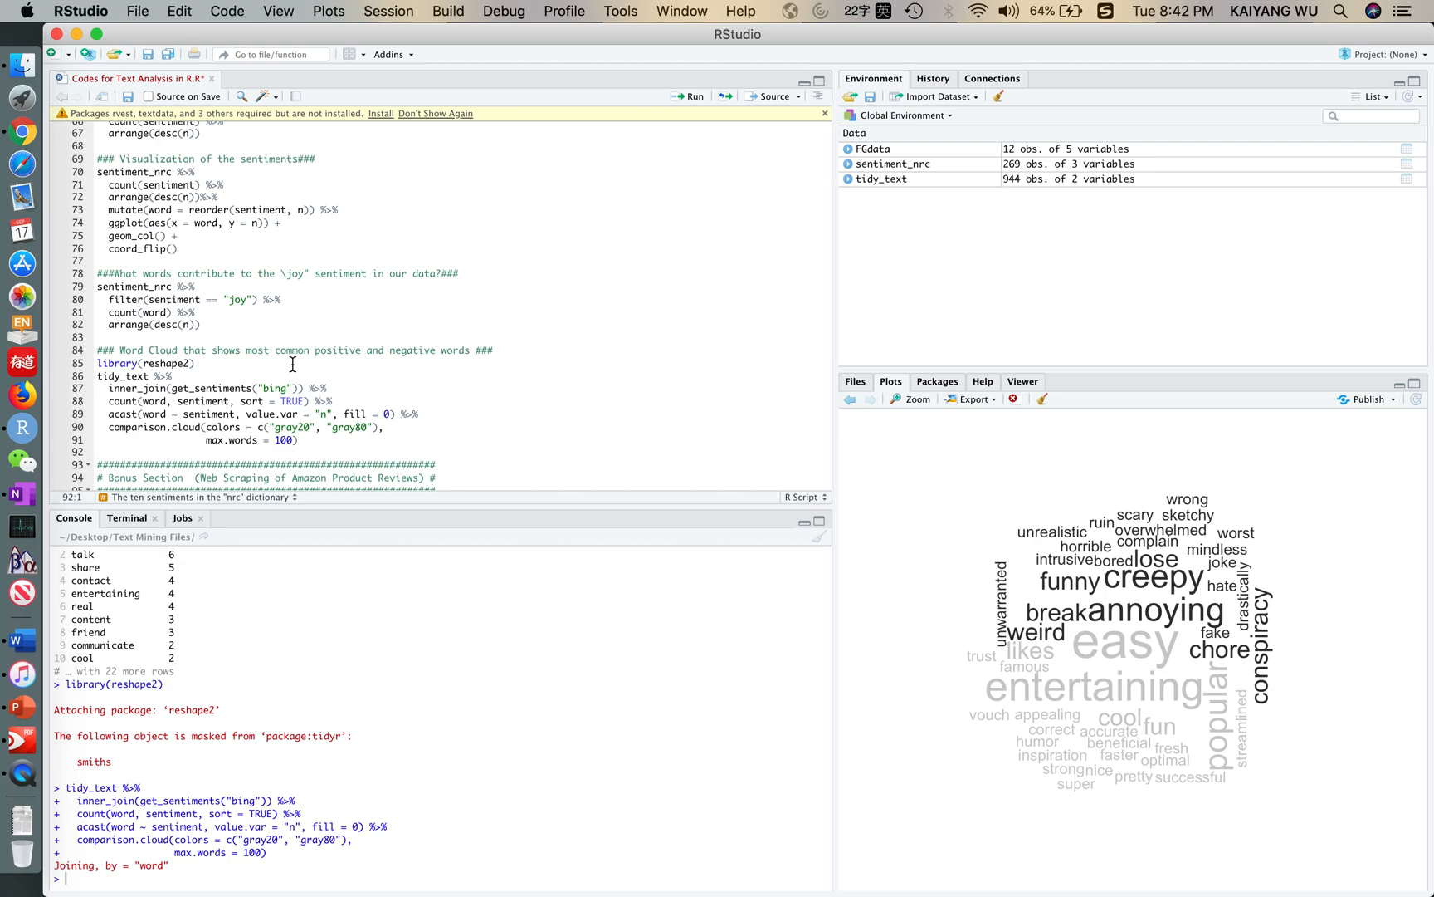
Open the FGdata table, look through its columns from Usage to Feature, and close the table.
scroll(467, 368, "up", 1)
scroll(467, 368, "up", 20)
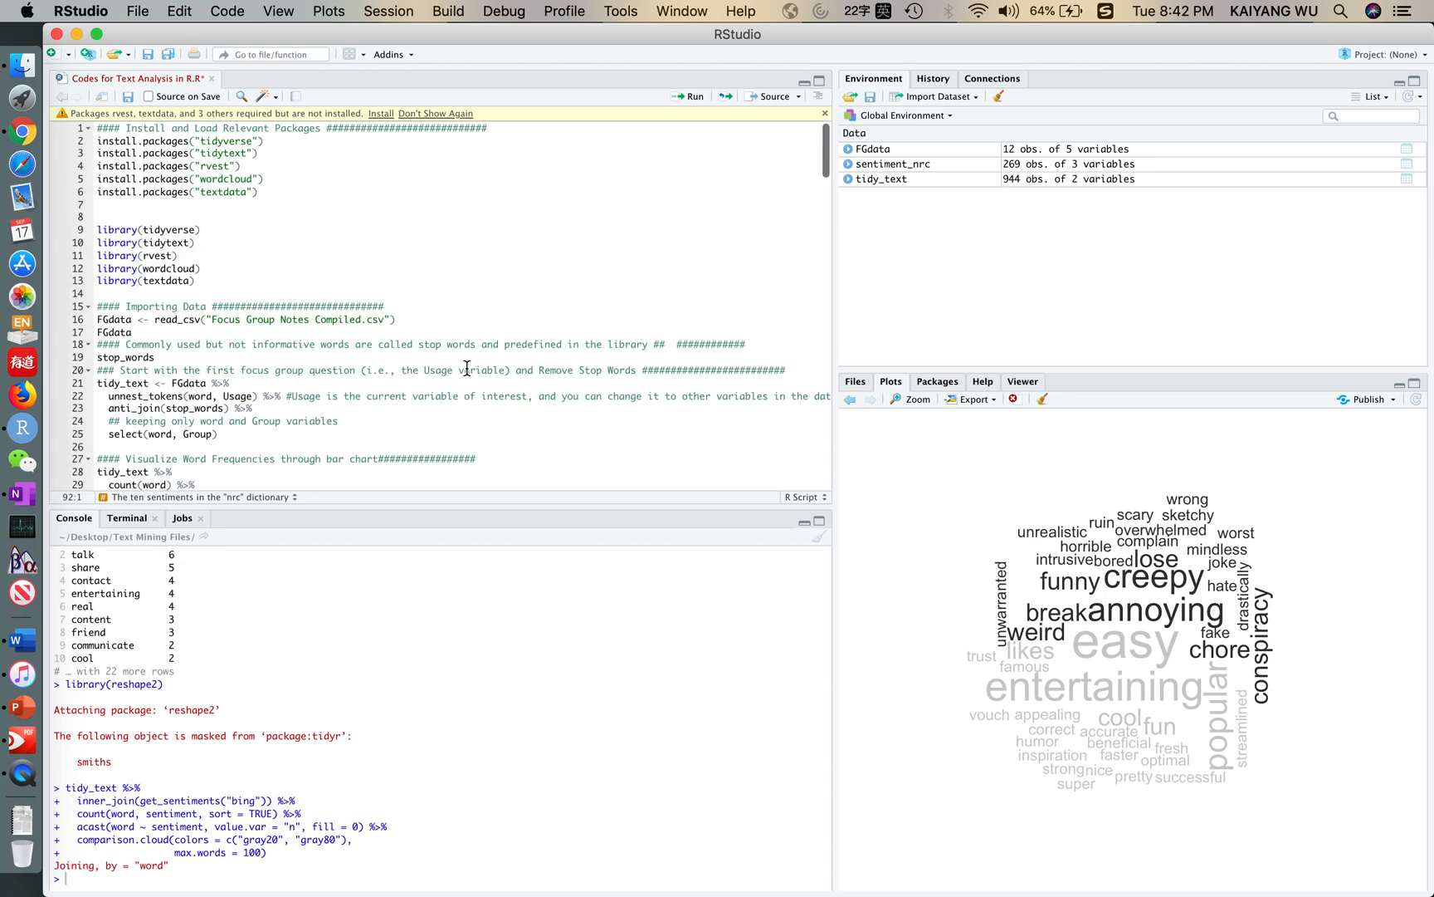
scroll(467, 367, "down", 10)
scroll(467, 367, "up", 5)
scroll(468, 367, "up", 3)
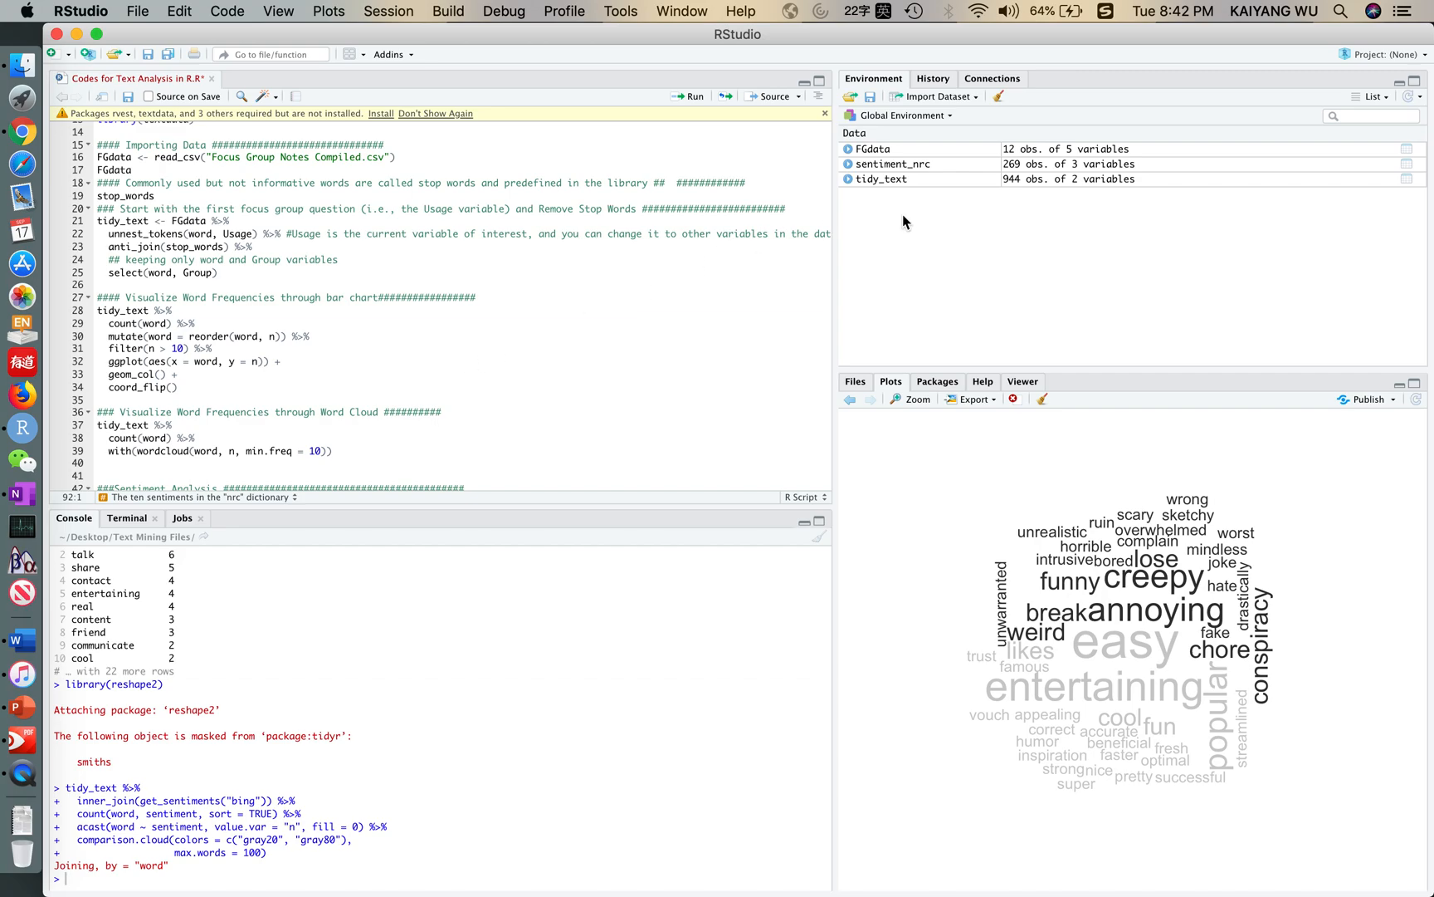
left_click(1018, 149)
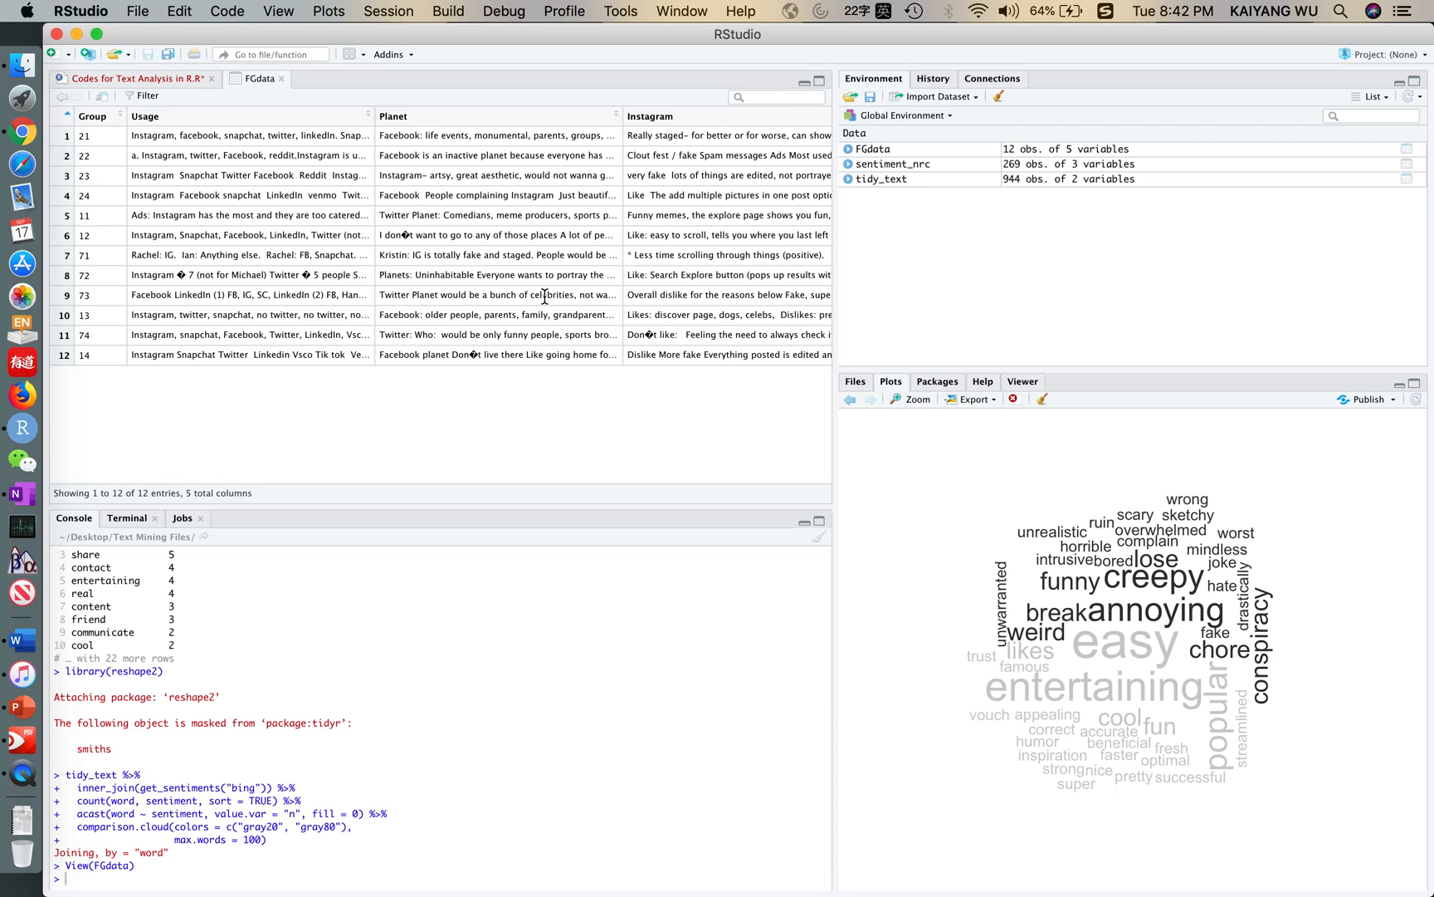
scroll(545, 296, "right", 5)
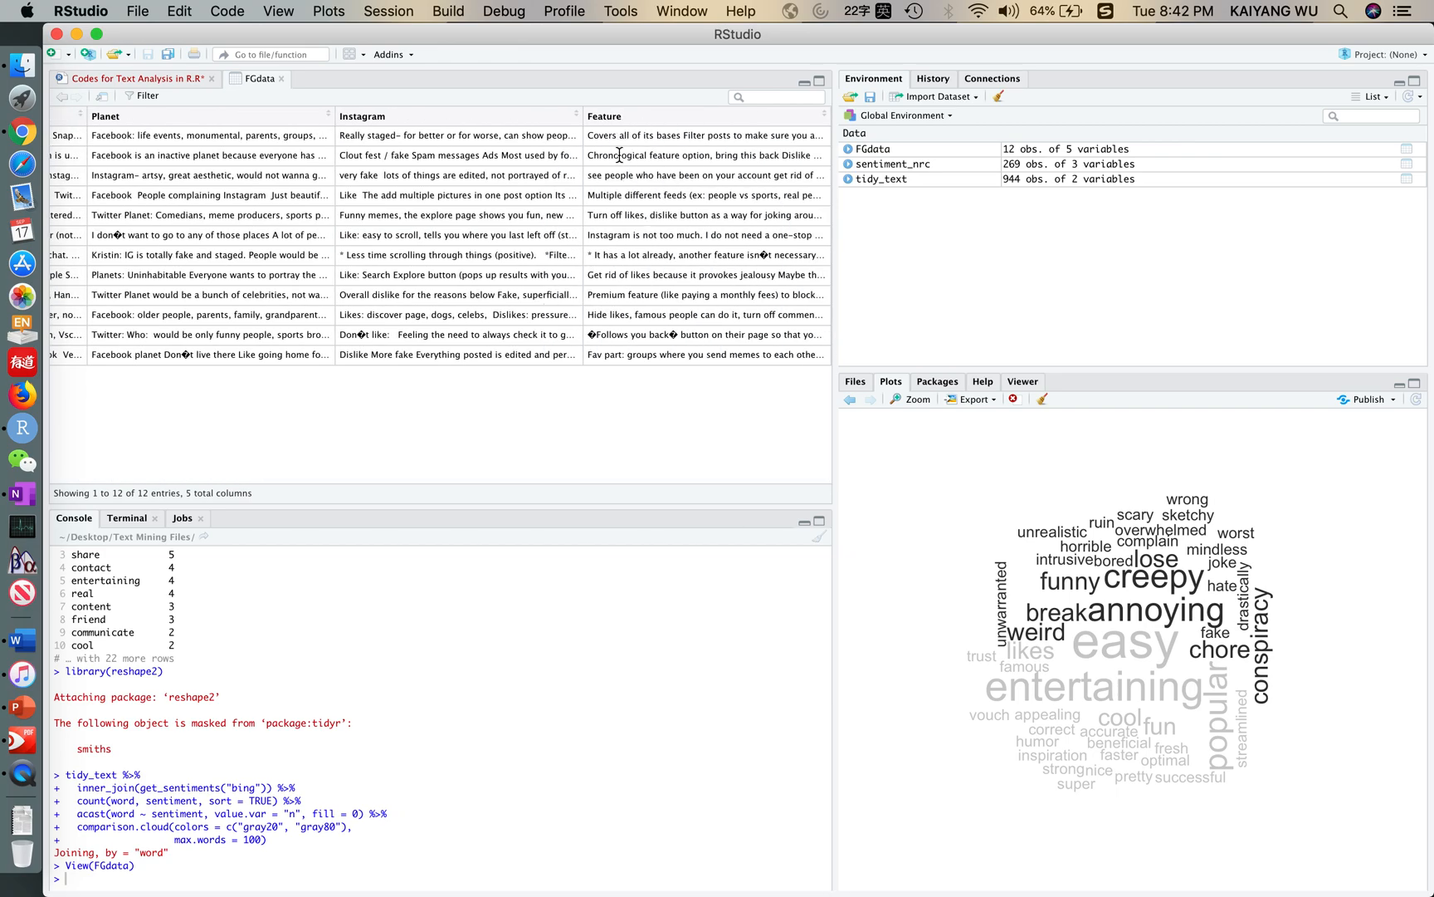
scroll(160, 216, "left", 5)
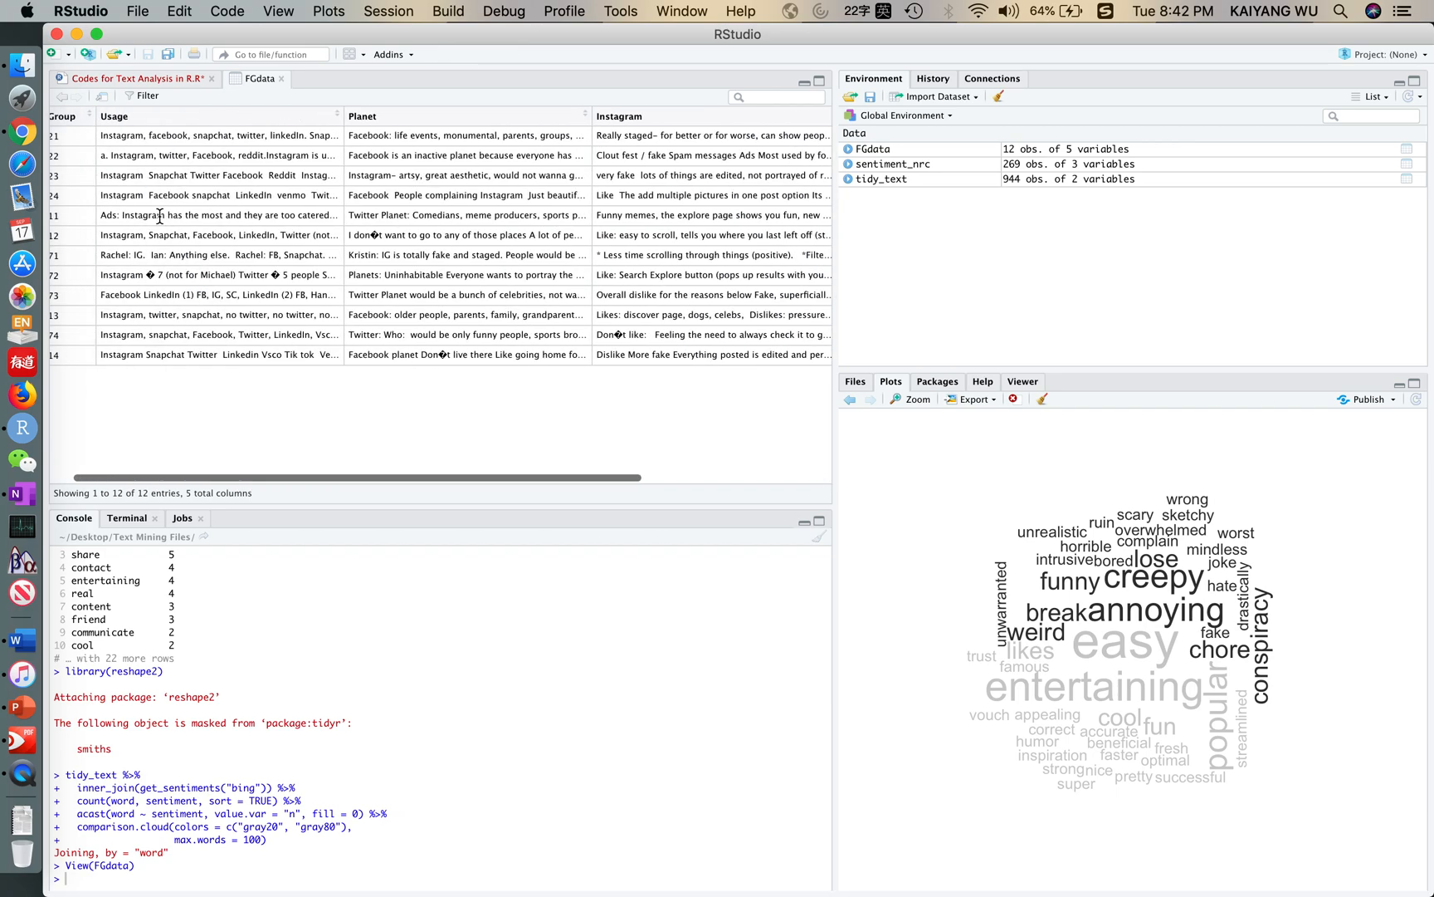
scroll(159, 216, "right", 5)
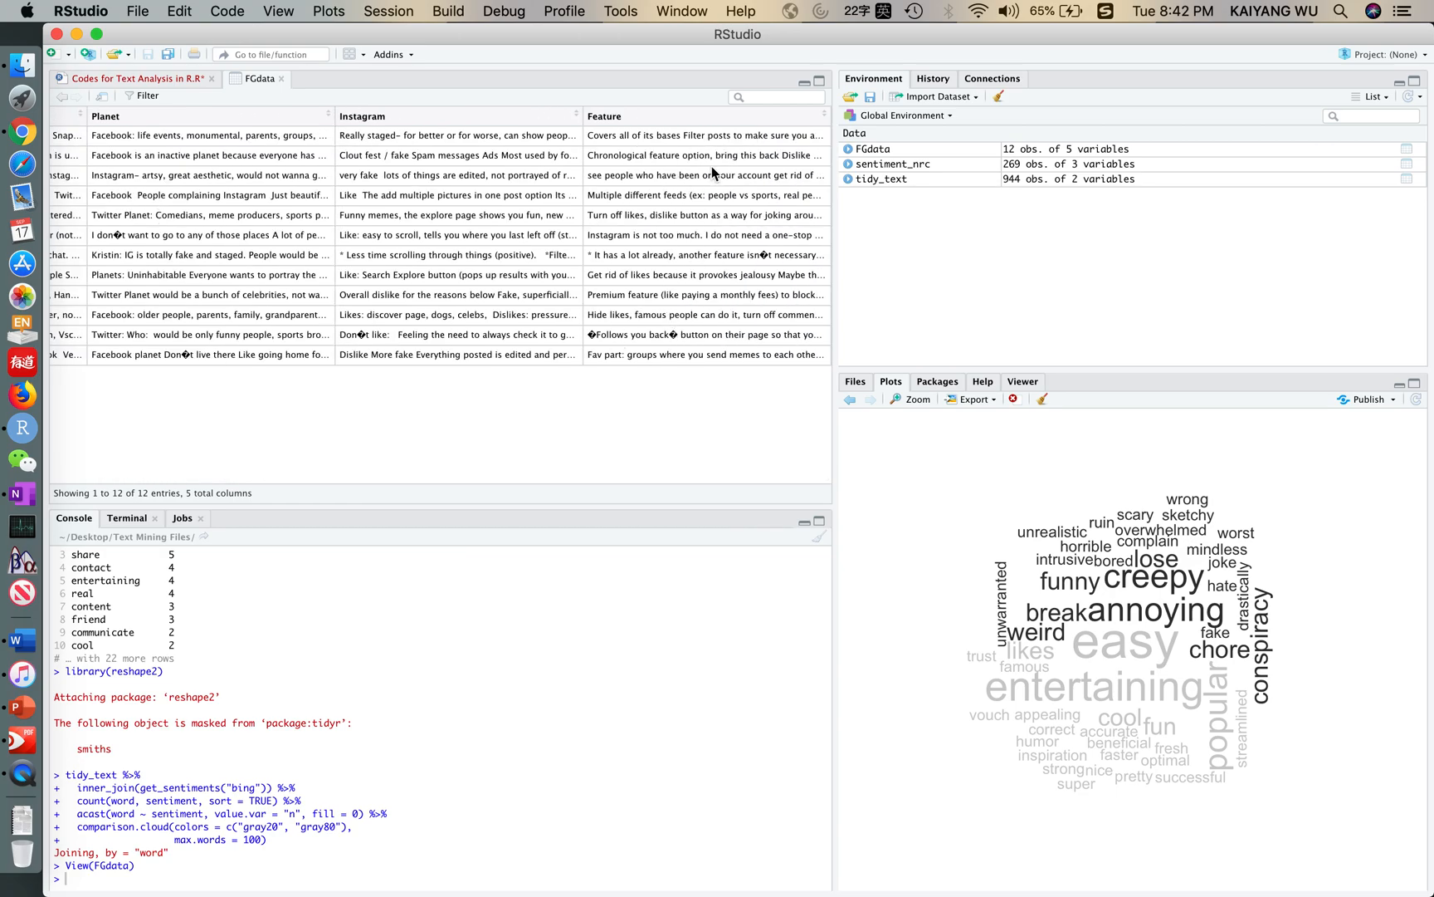
left_click(282, 78)
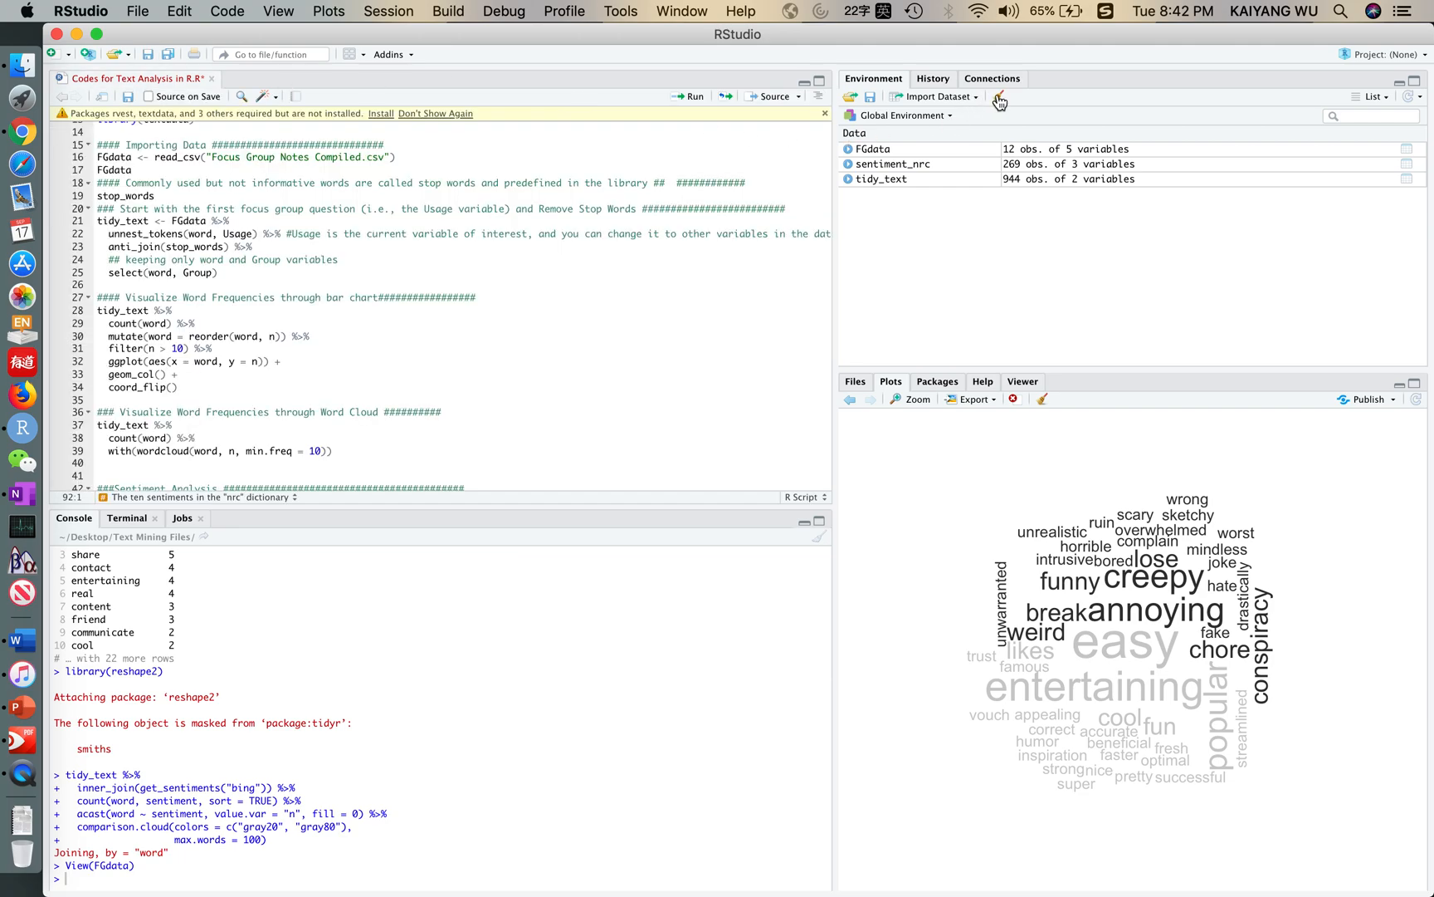
Remove all objects from the environment, reload "Focus Group Notes Compiled.csv" into FGdata, and show the files in the working folder.
left_click(999, 97)
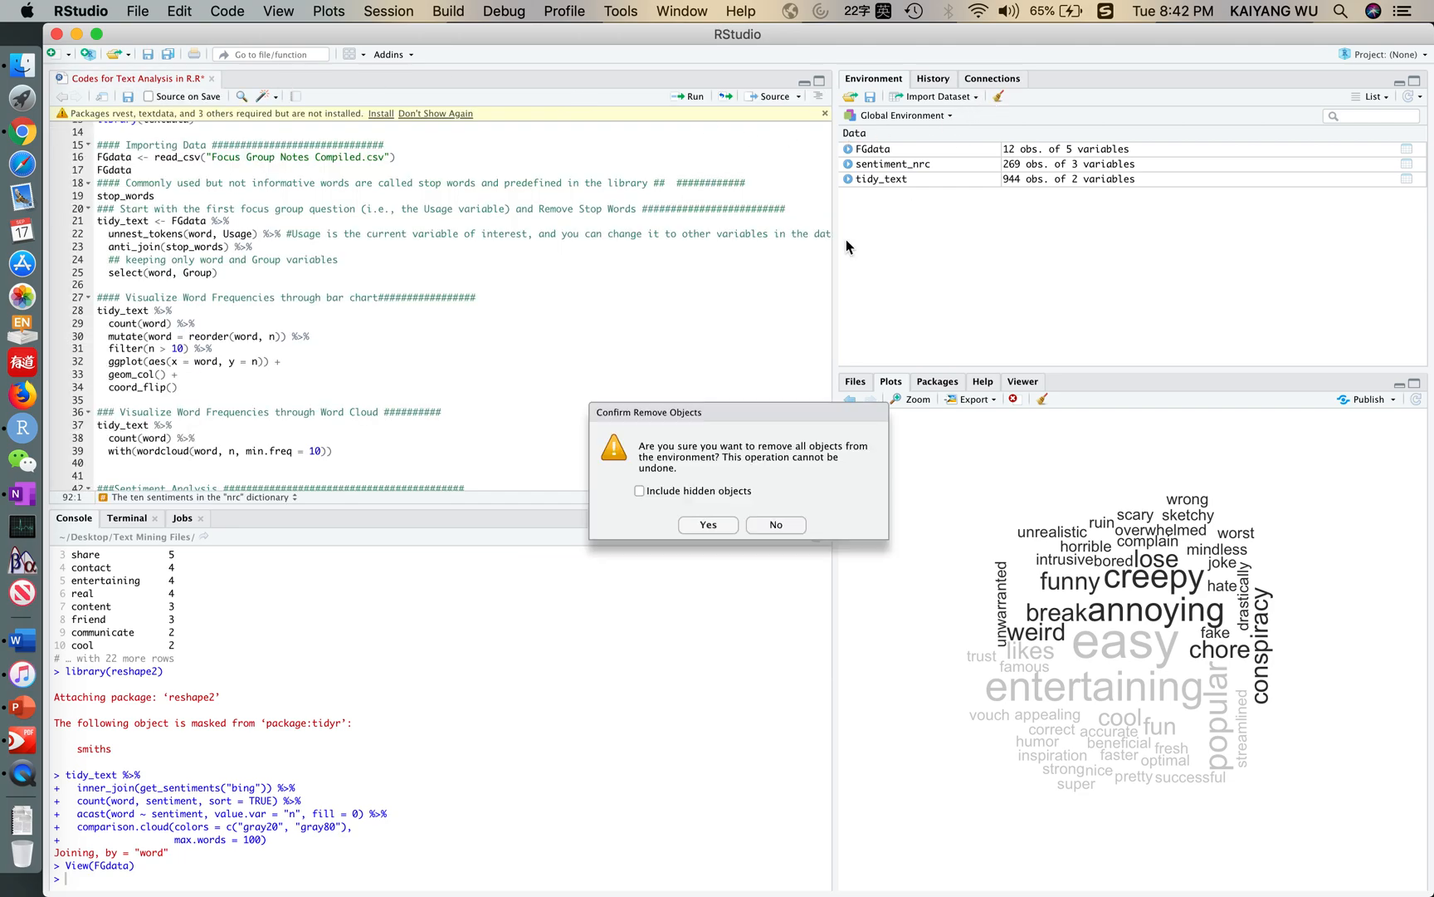
left_click(709, 525)
scroll(410, 347, "up", 5)
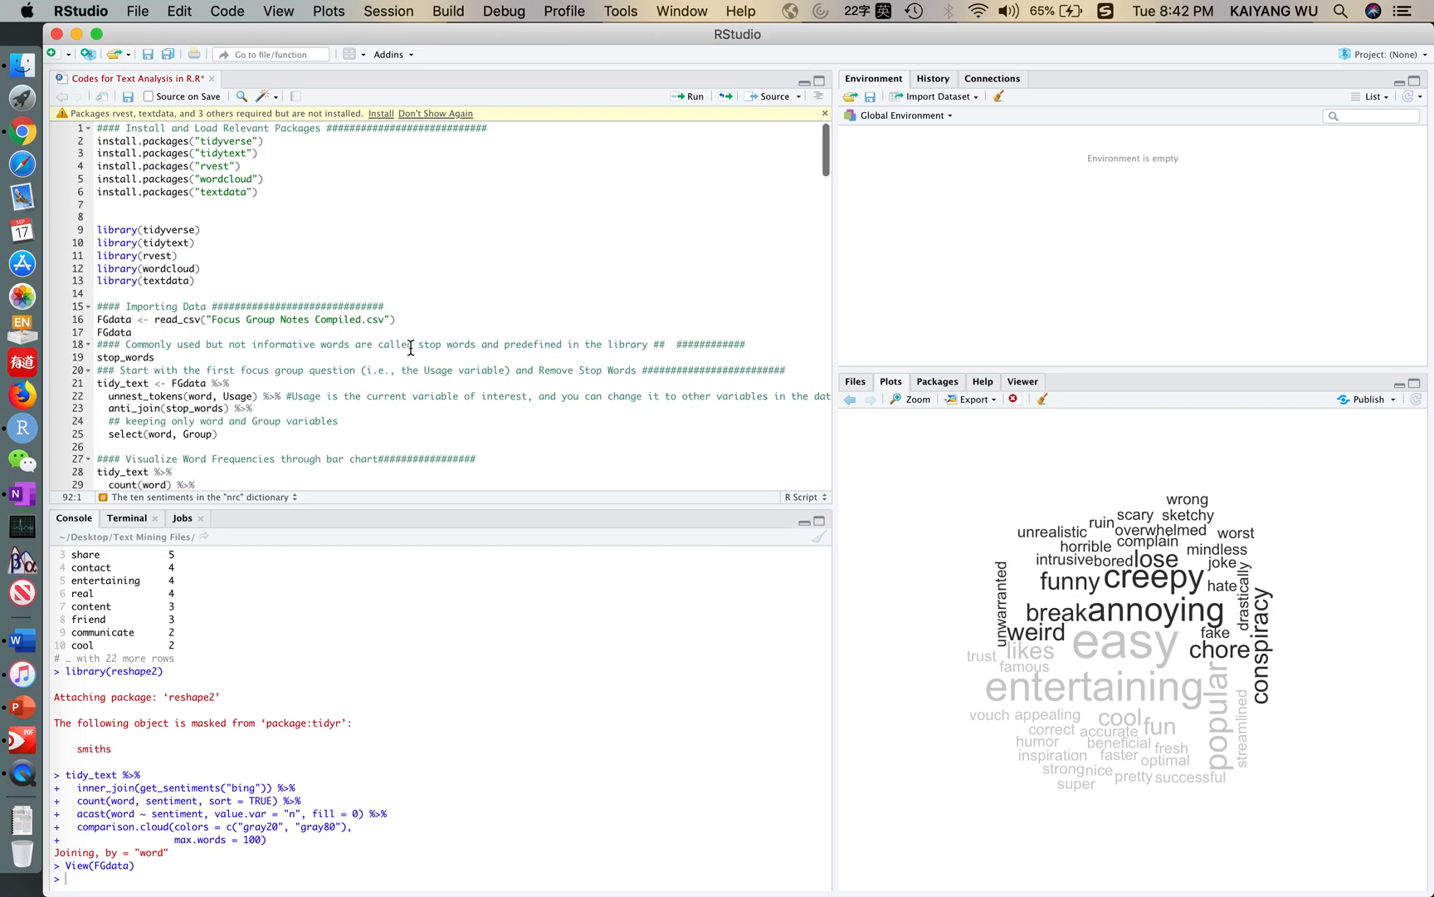
left_click(414, 280)
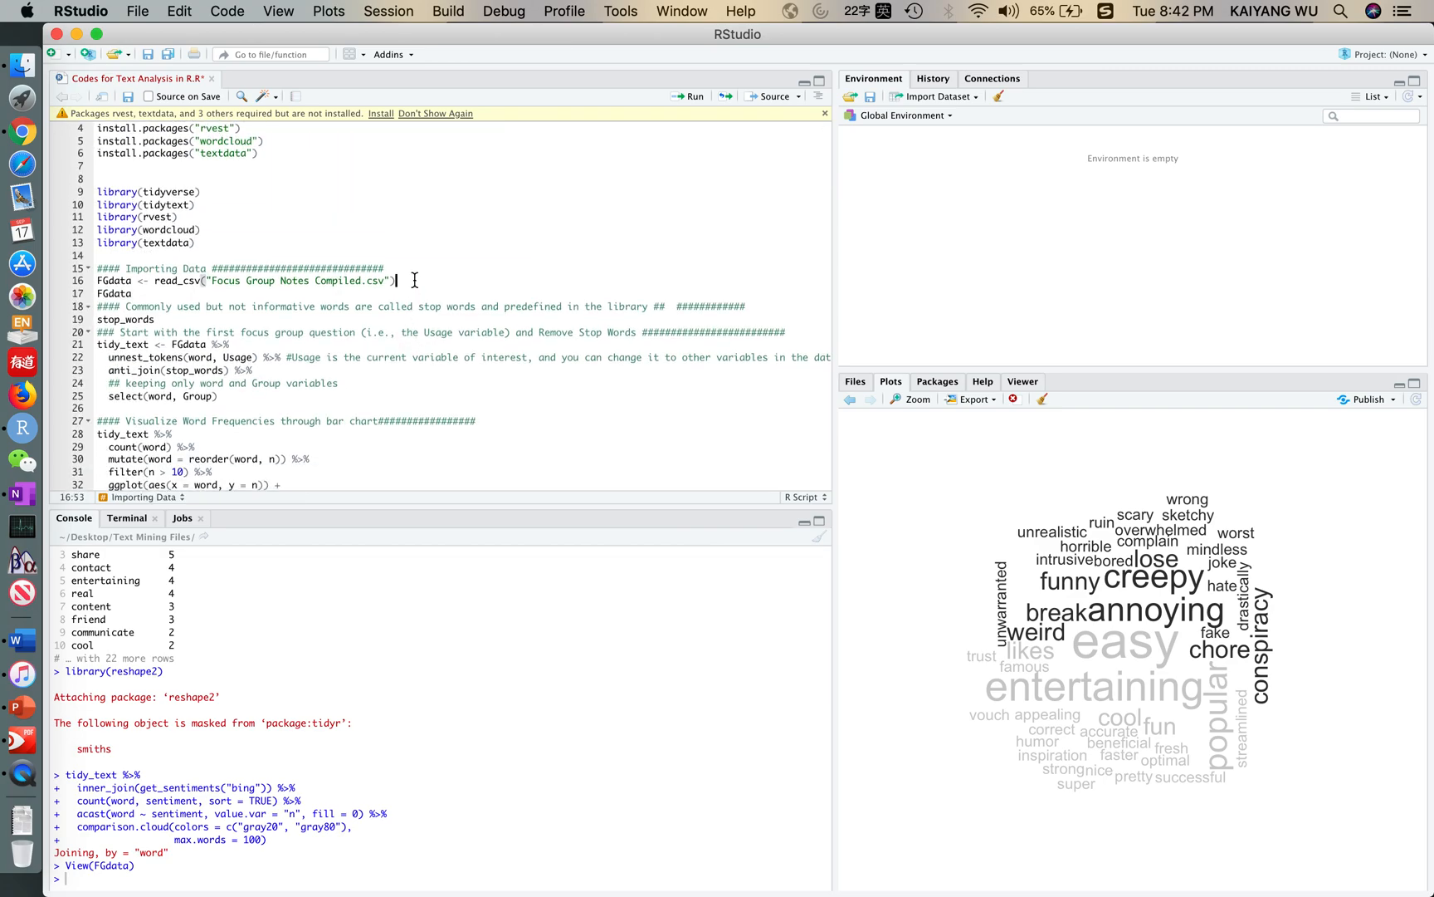
left_click_drag(414, 280, 89, 287)
left_click(695, 97)
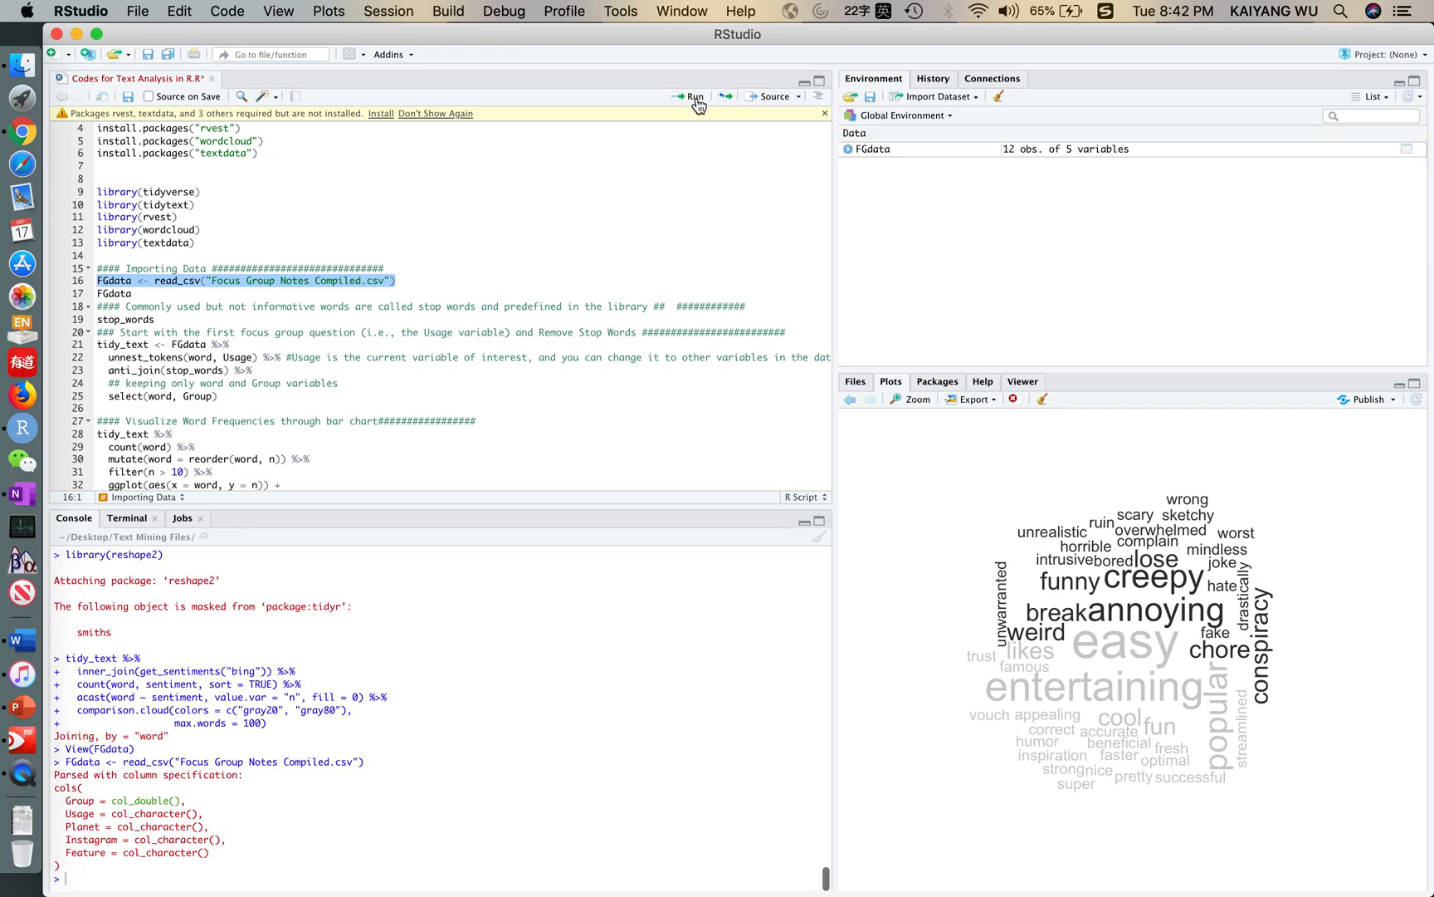
left_click(855, 383)
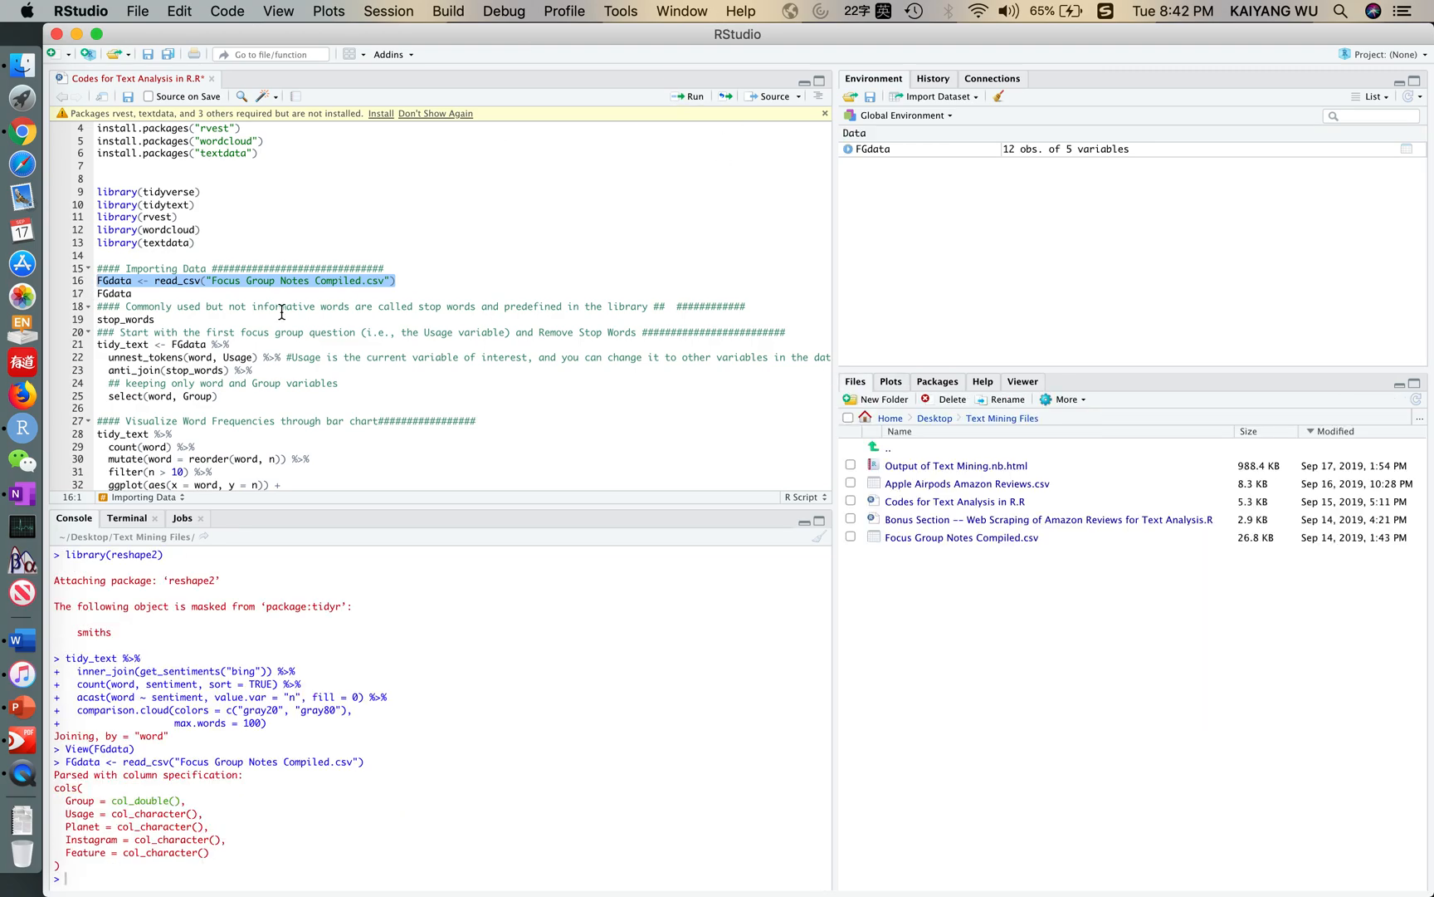
Replace Usage with Feature as the variable in unnest_tokens and run the tidy_text block that removes stop words.
double_click(232, 357)
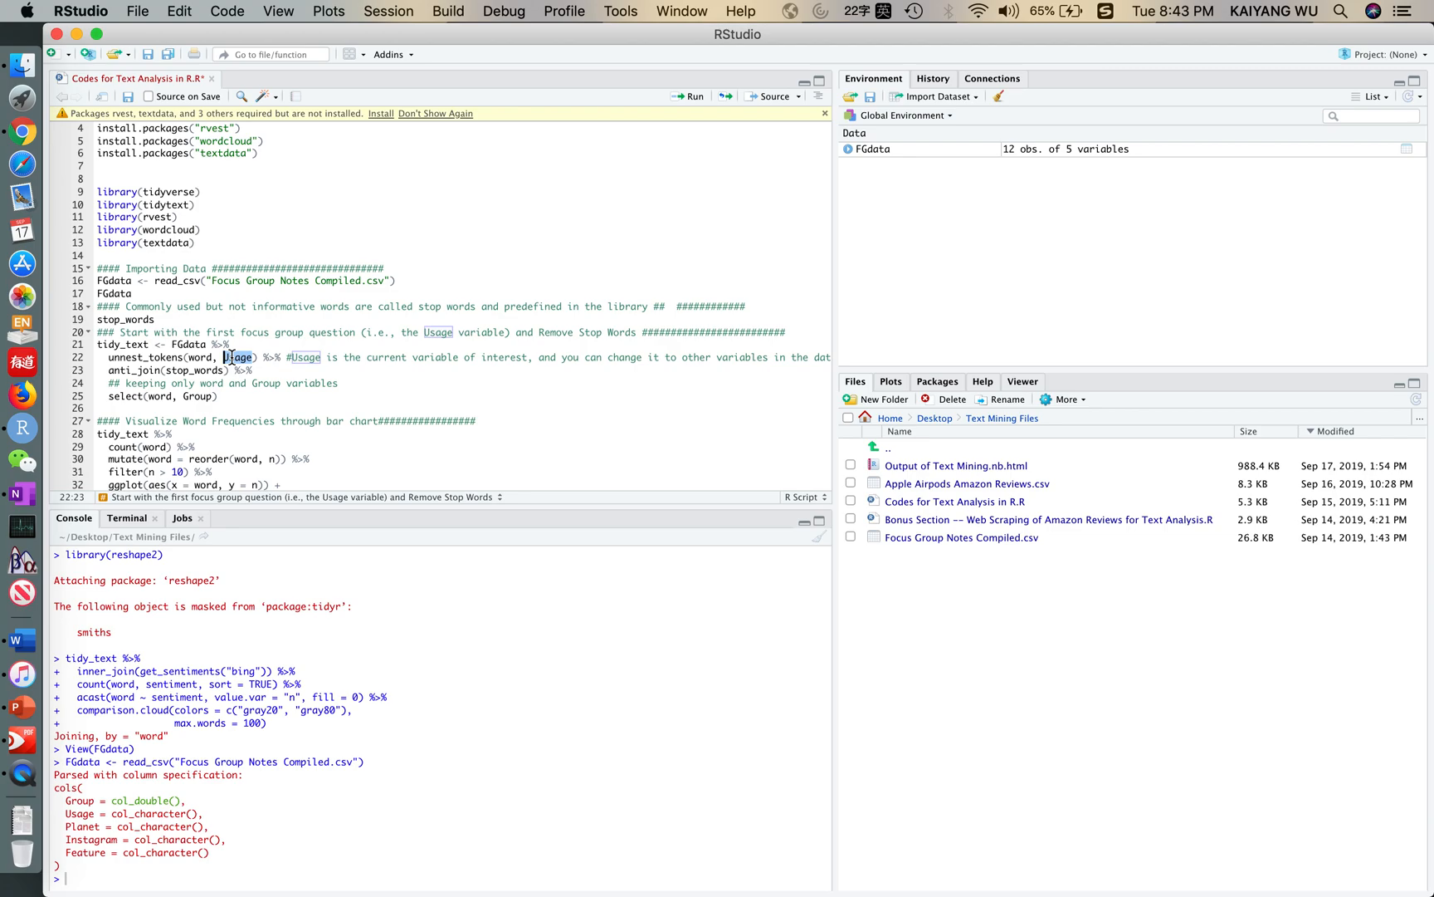
type("Featur")
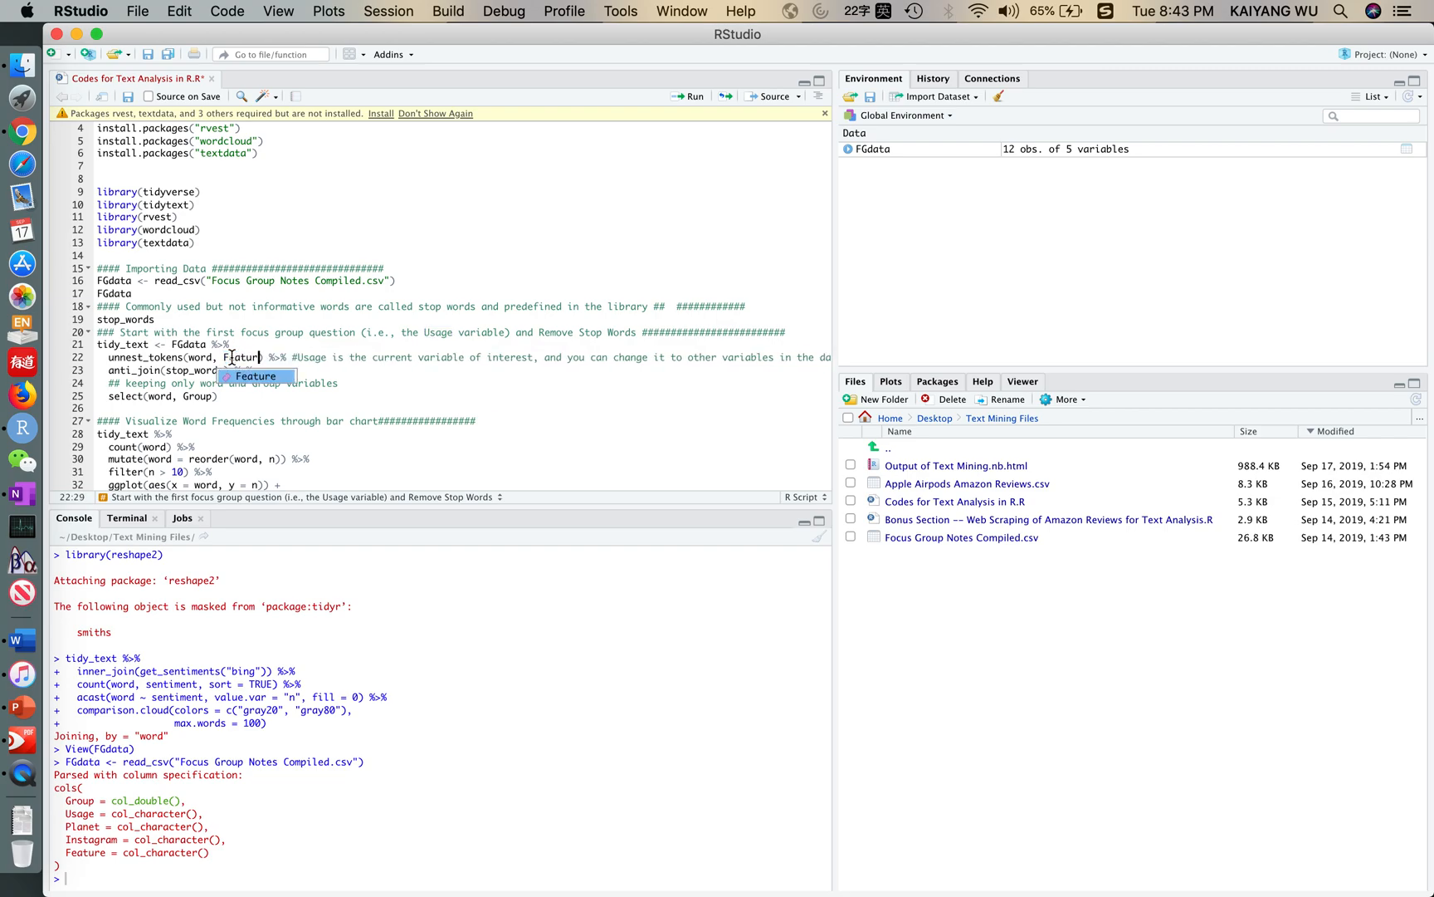
type("e")
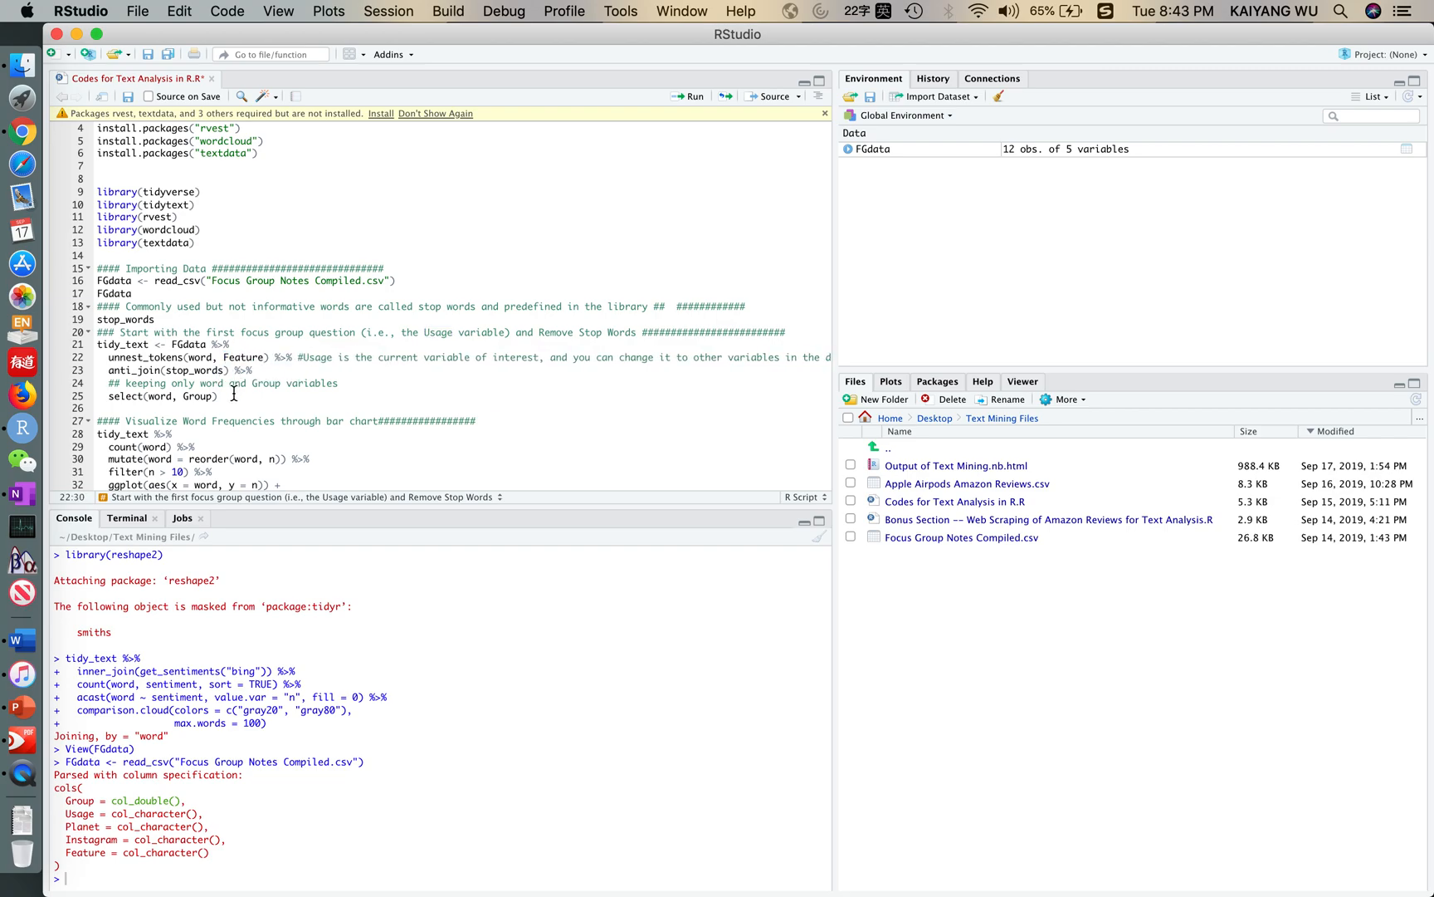
left_click_drag(219, 396, 94, 344)
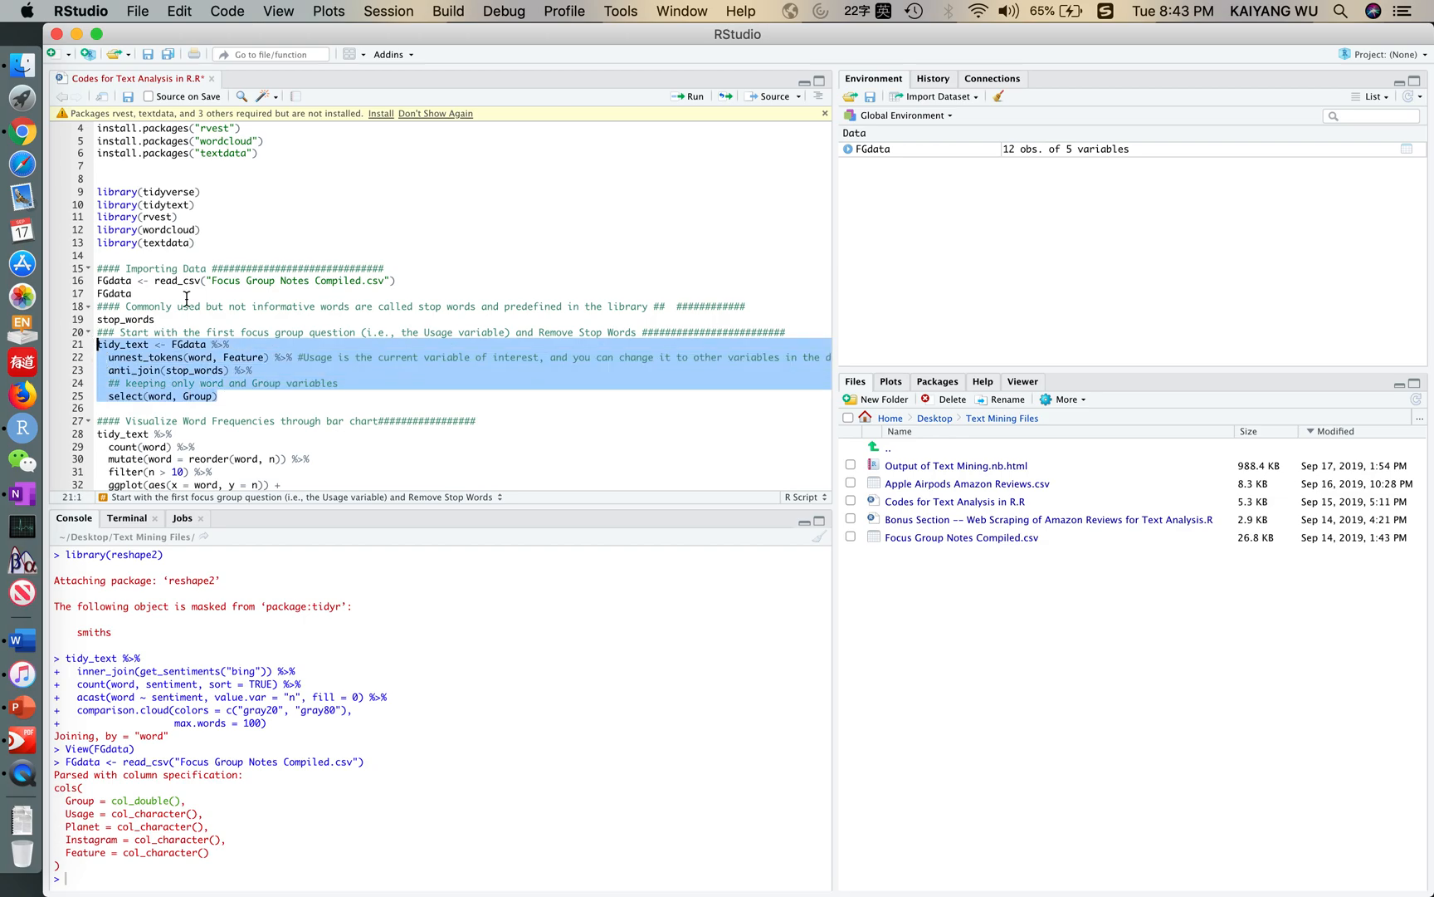
left_click(691, 96)
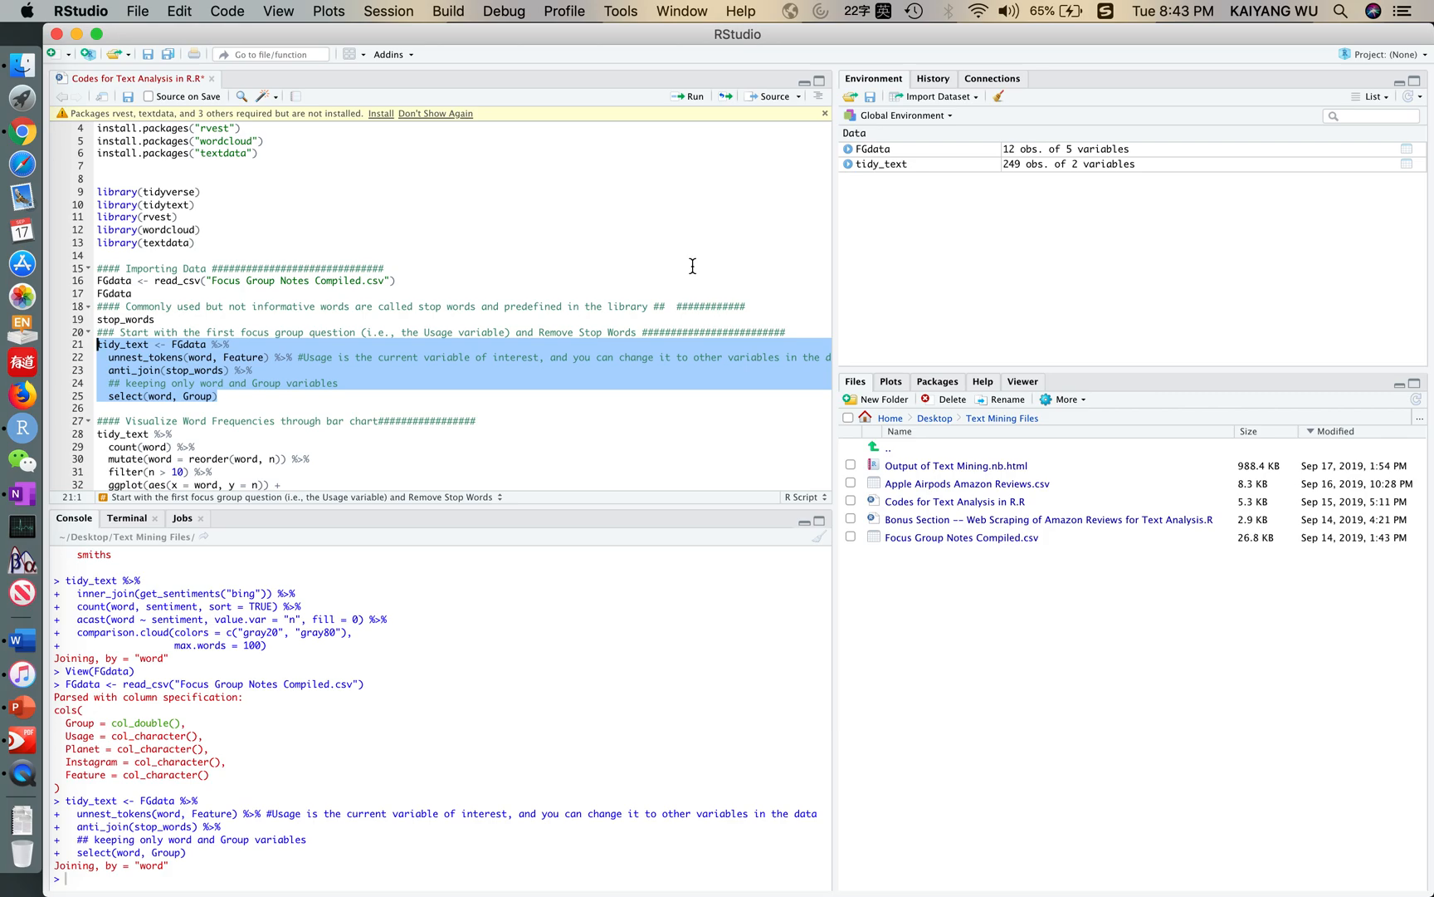
Run the "Visualize Word Frequencies through bar chart" block to plot the word counts of the Feature text.
scroll(349, 446, "down", 3)
left_click_drag(220, 446, 98, 368)
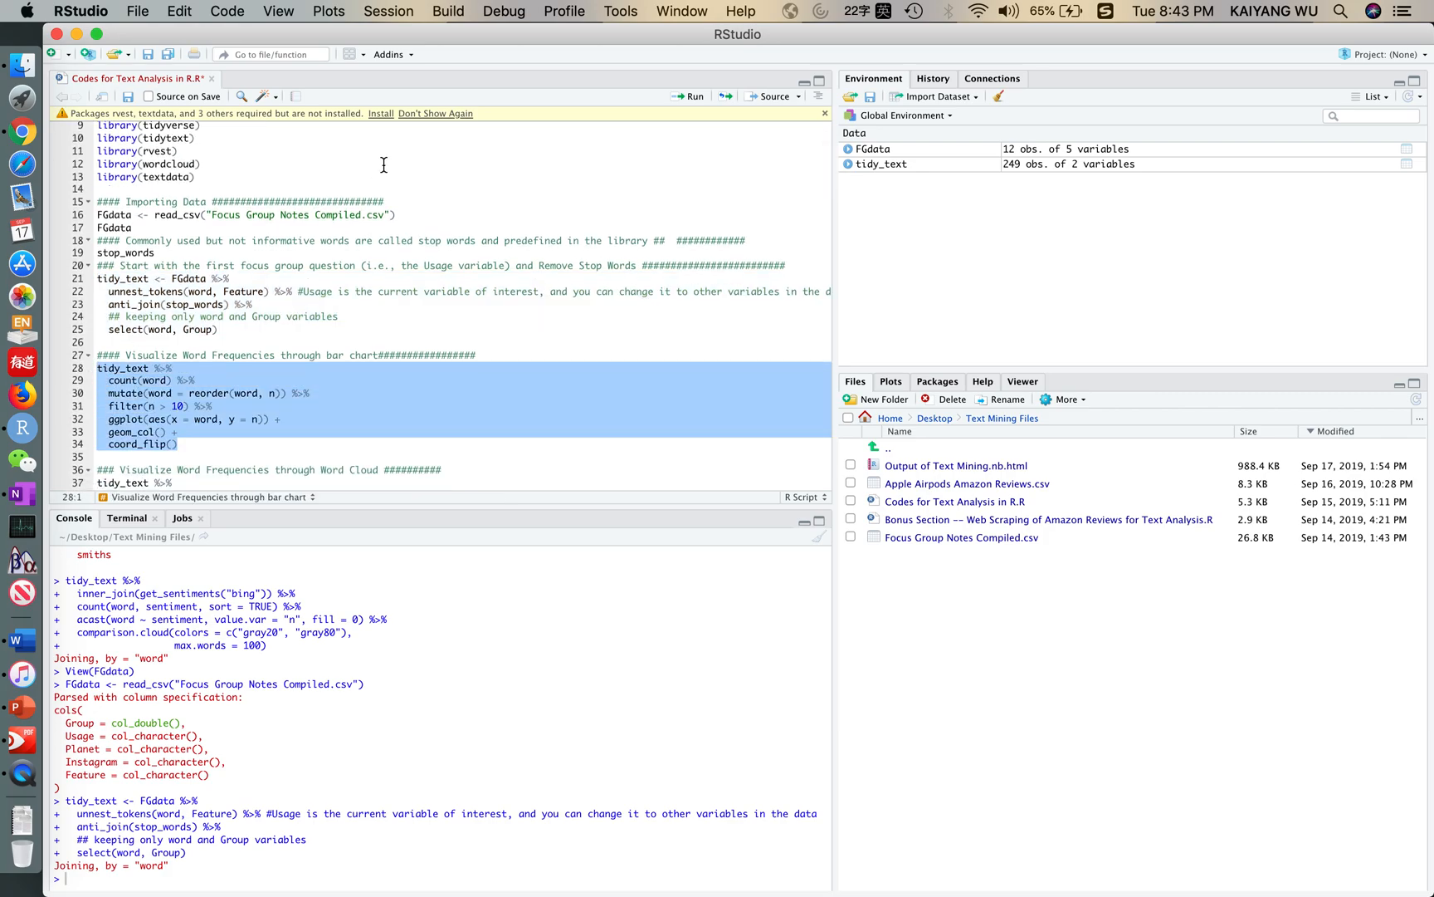
left_click(688, 97)
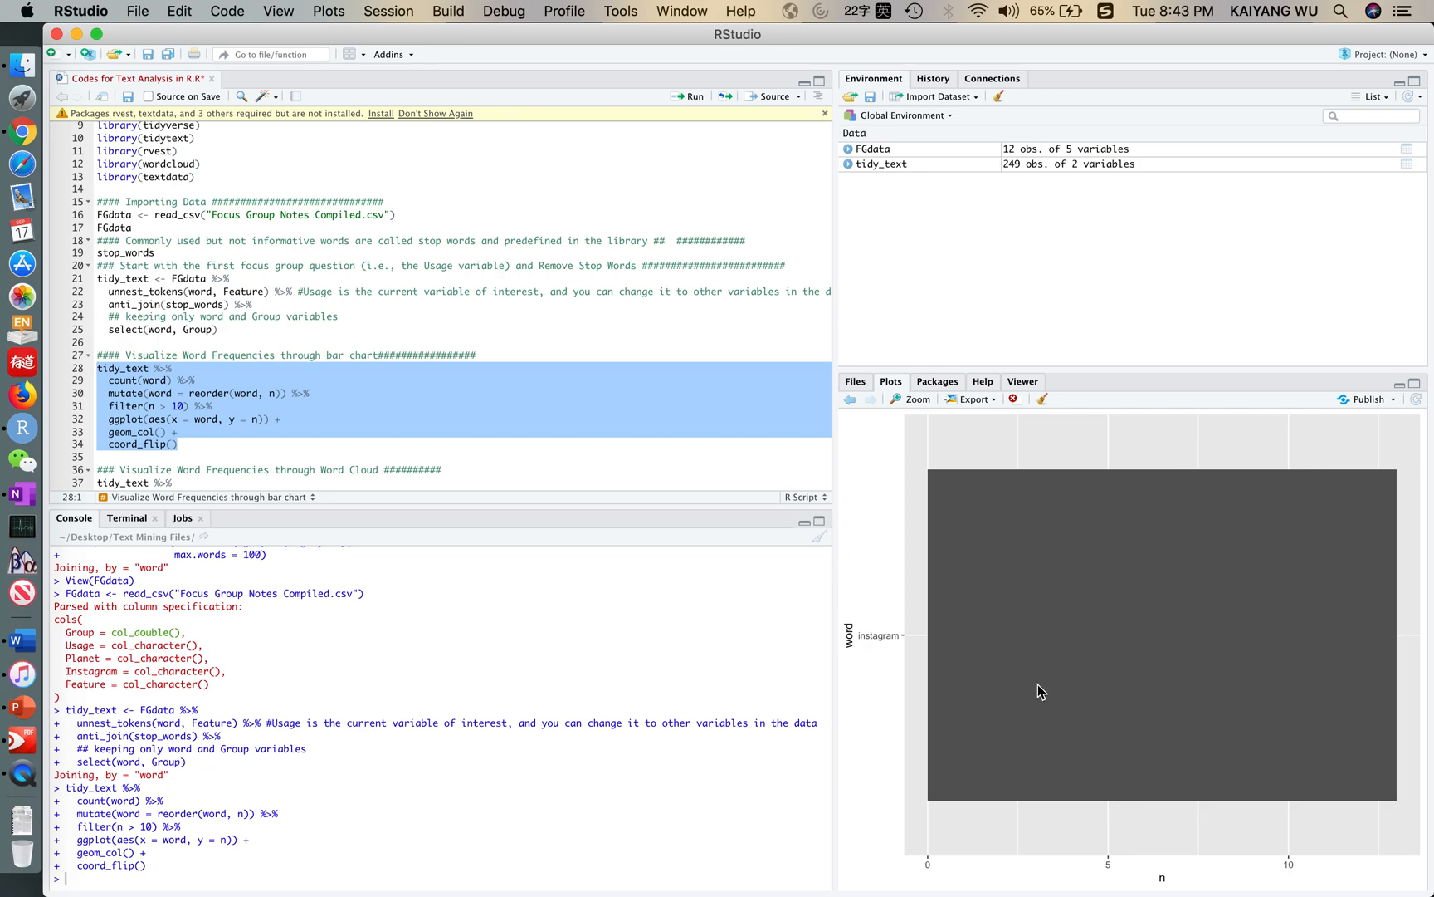
Change the bar chart filter to n > 5 and rerun the word frequency block on the Feature text.
double_click(179, 405)
type("5")
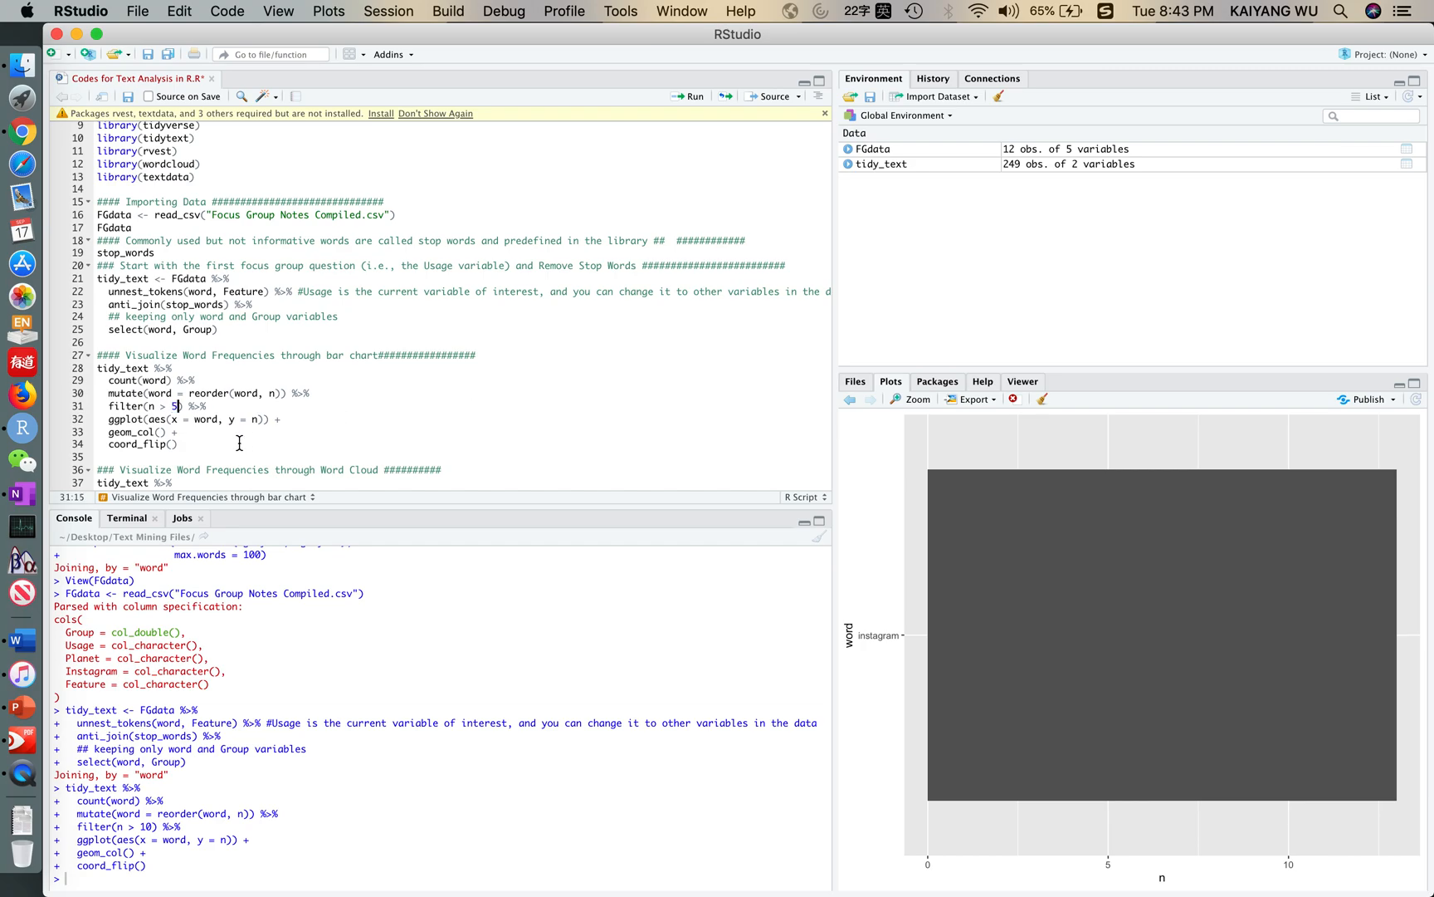
left_click_drag(177, 445, 97, 368)
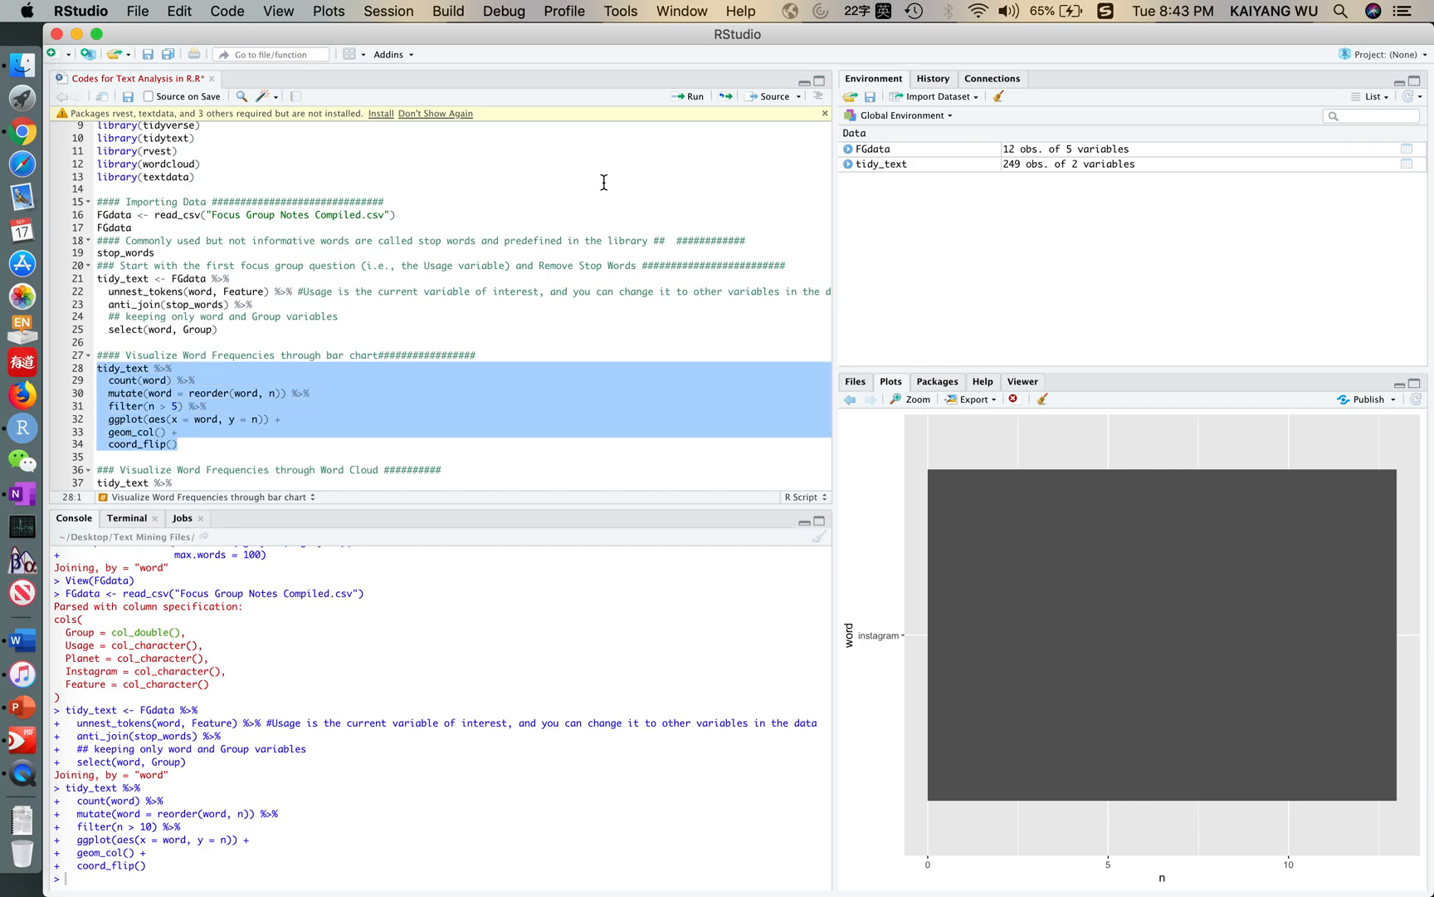
left_click(694, 98)
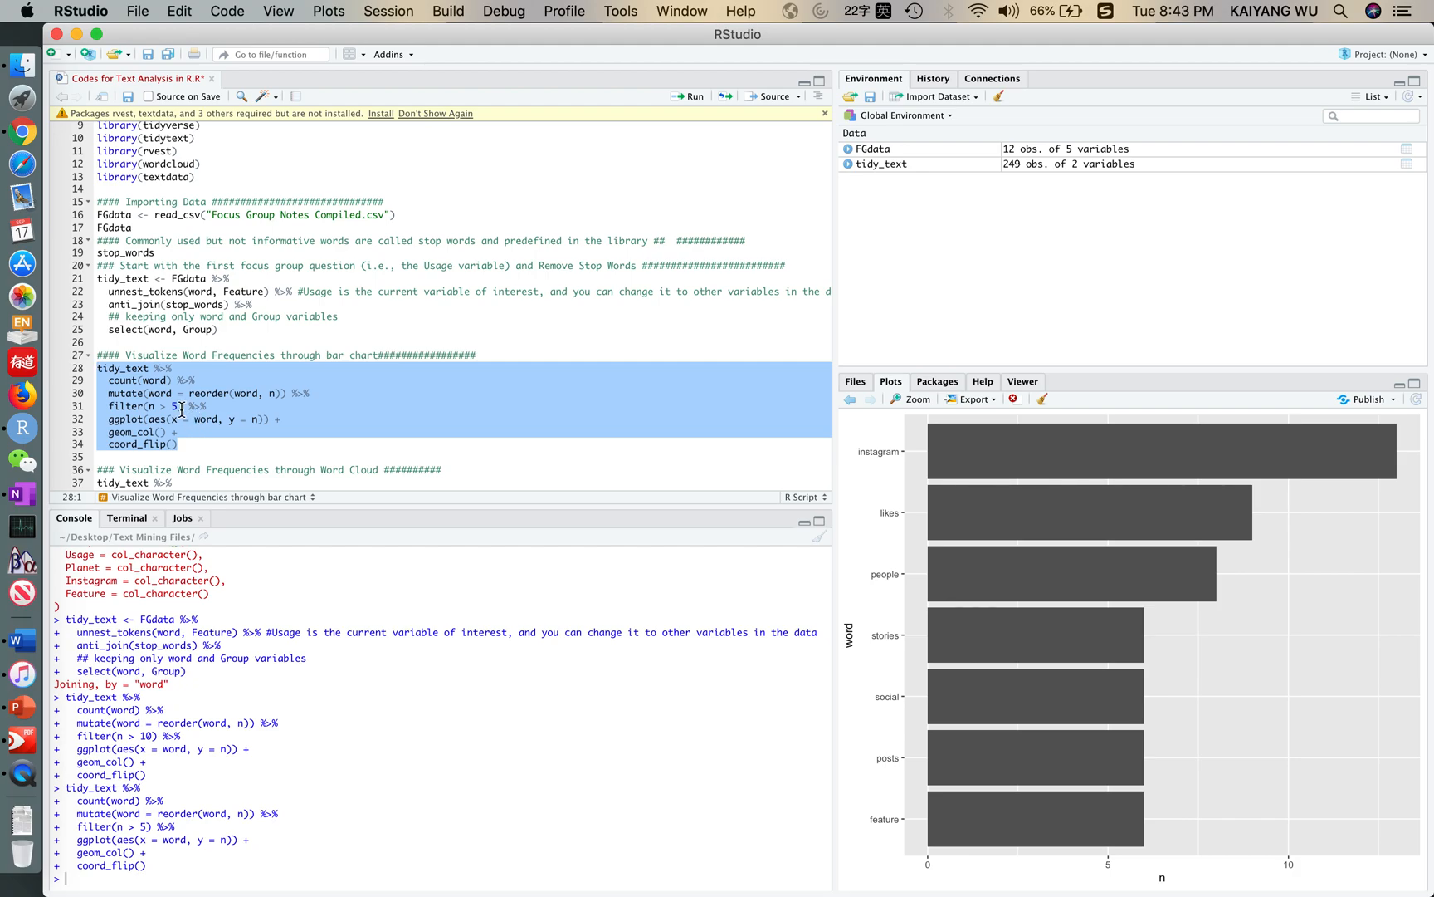
Set min.freq to 5 in the wordcloud call and run the word cloud block for the Feature text.
scroll(203, 433, "down", 4)
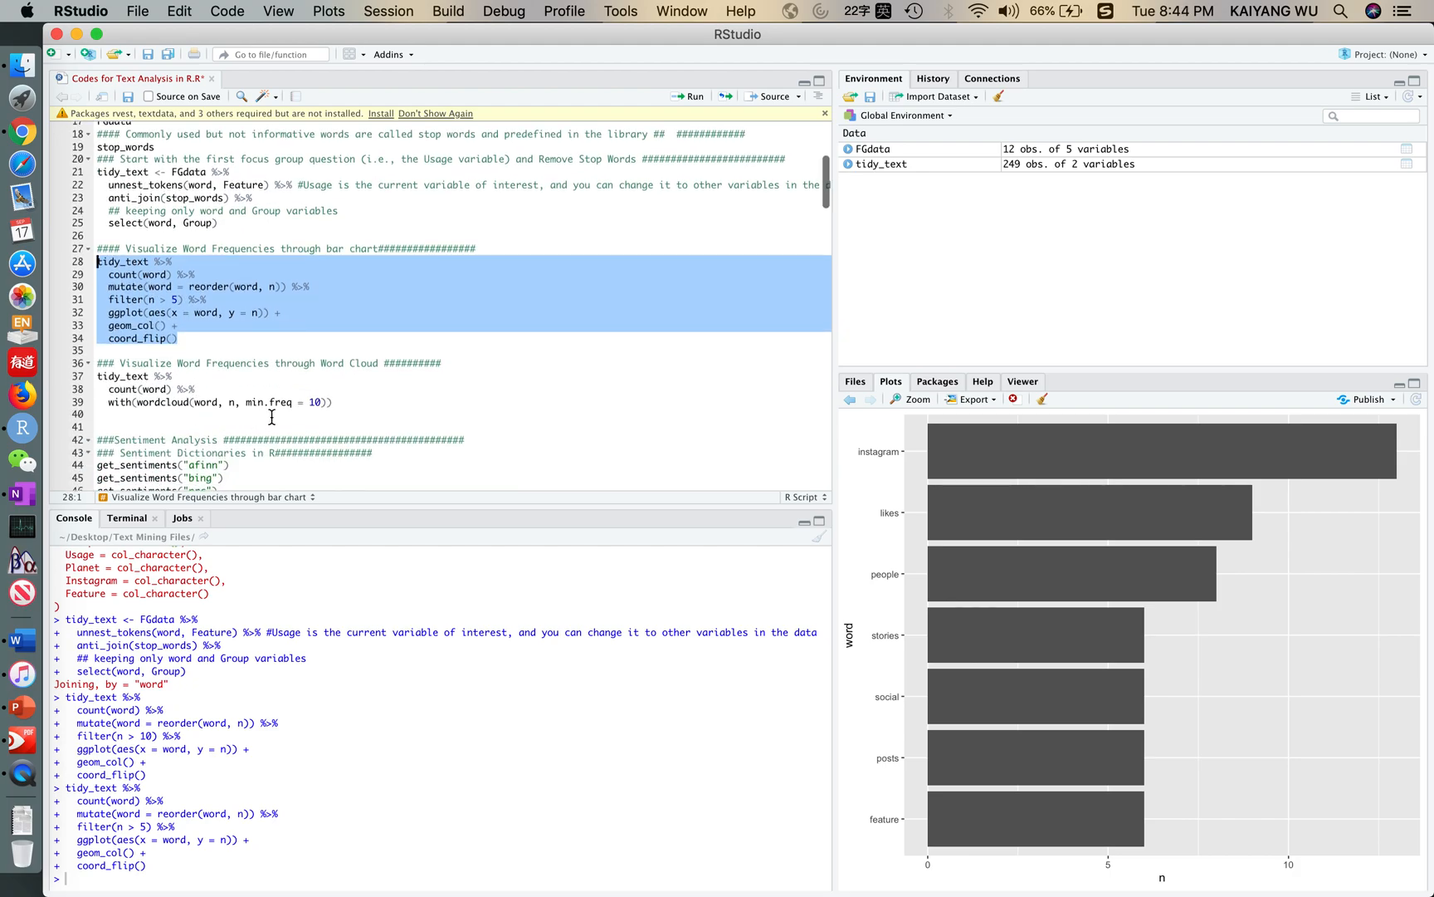
left_click(316, 409)
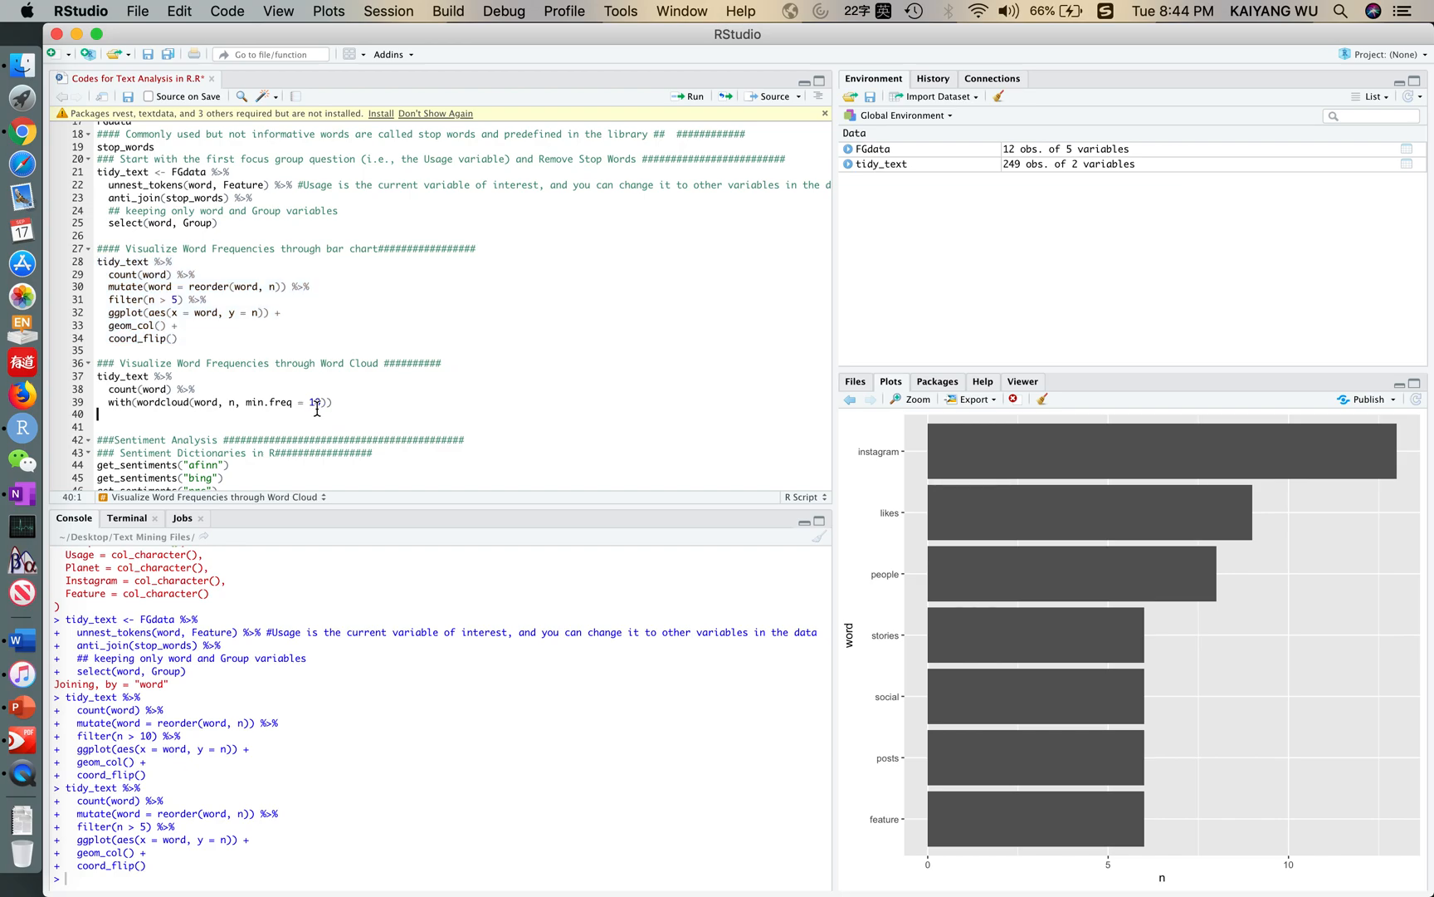
double_click(317, 402)
type("5")
left_click_drag(344, 402, 97, 388)
left_click(329, 405)
left_click_drag(326, 404, 97, 380)
left_click(694, 98)
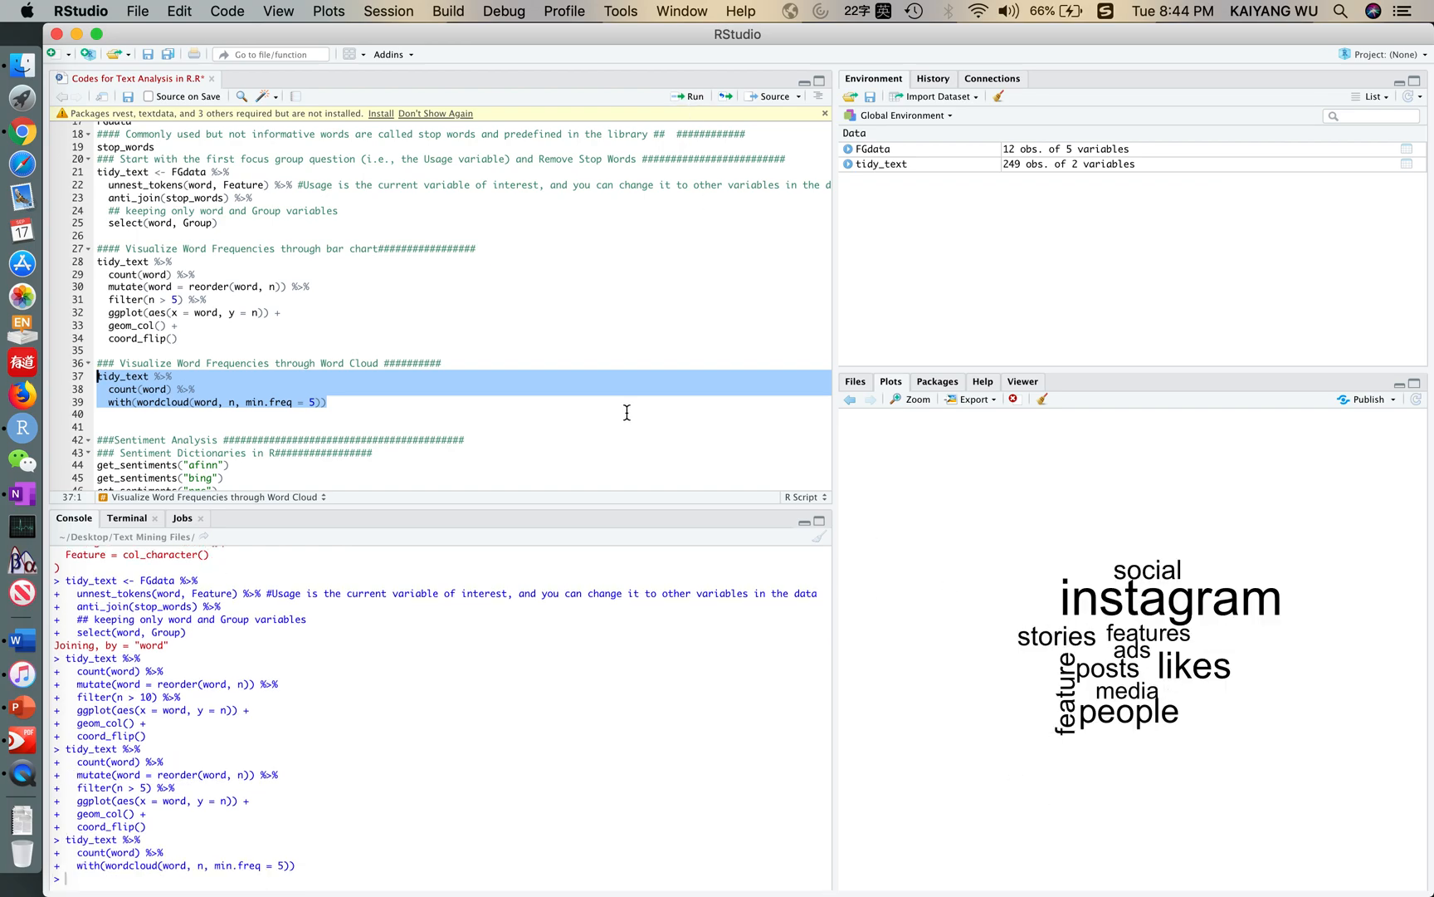
Set the wordcloud call's min.freq to 10 and rerun the word cloud block.
left_click(311, 402)
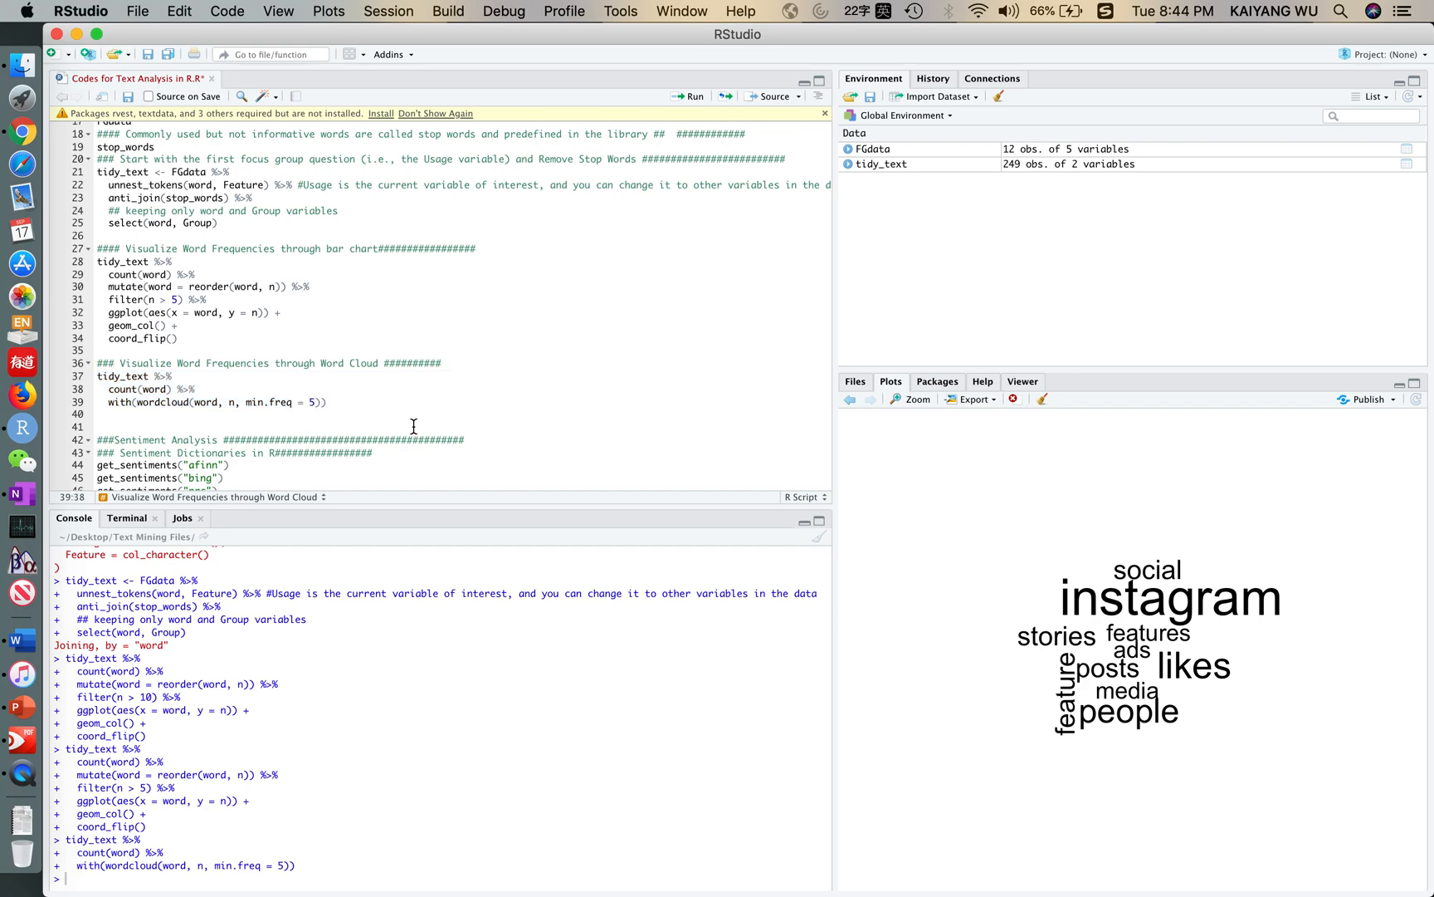
type("10")
left_click(347, 402)
left_click(172, 402, "shift")
left_click(97, 376, "shift")
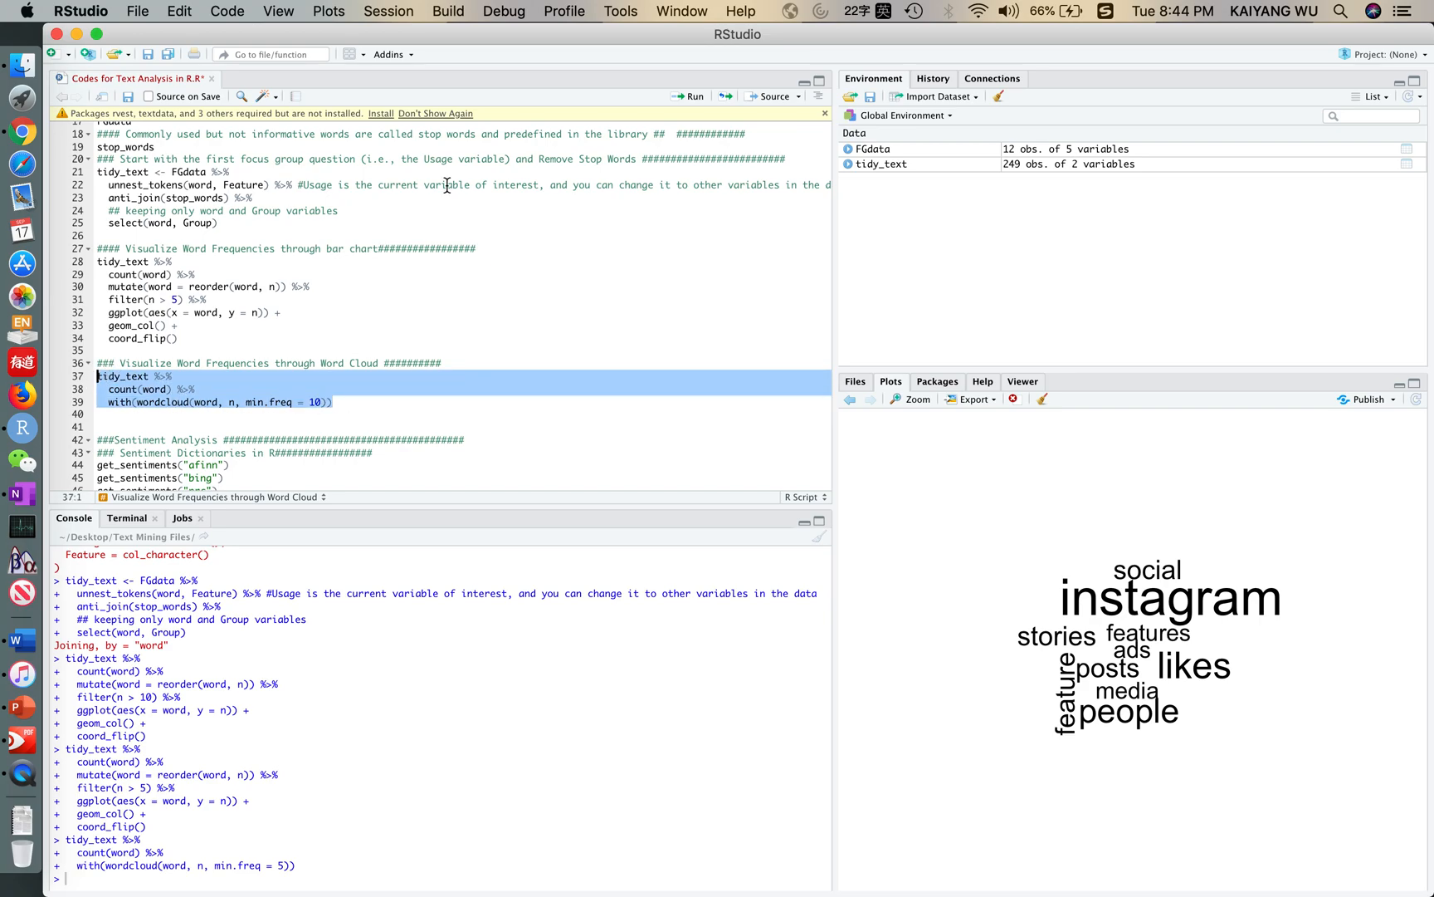
left_click(694, 98)
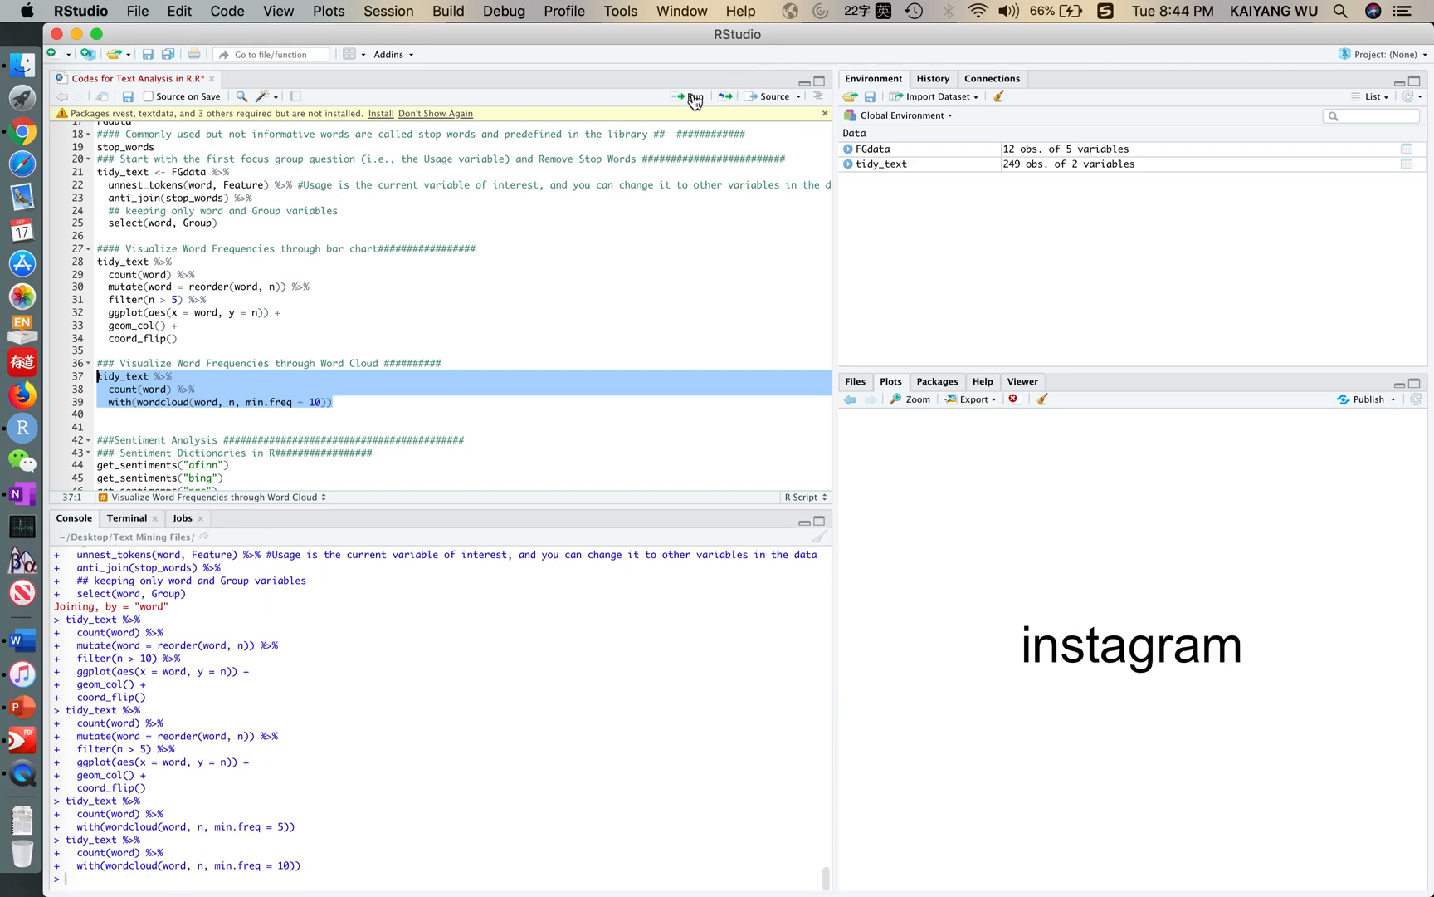
Run the block that joins tidy_text with the nrc dictionary into sentiment_nrc, and count its sentiments in descending order.
scroll(417, 467, "down", 10)
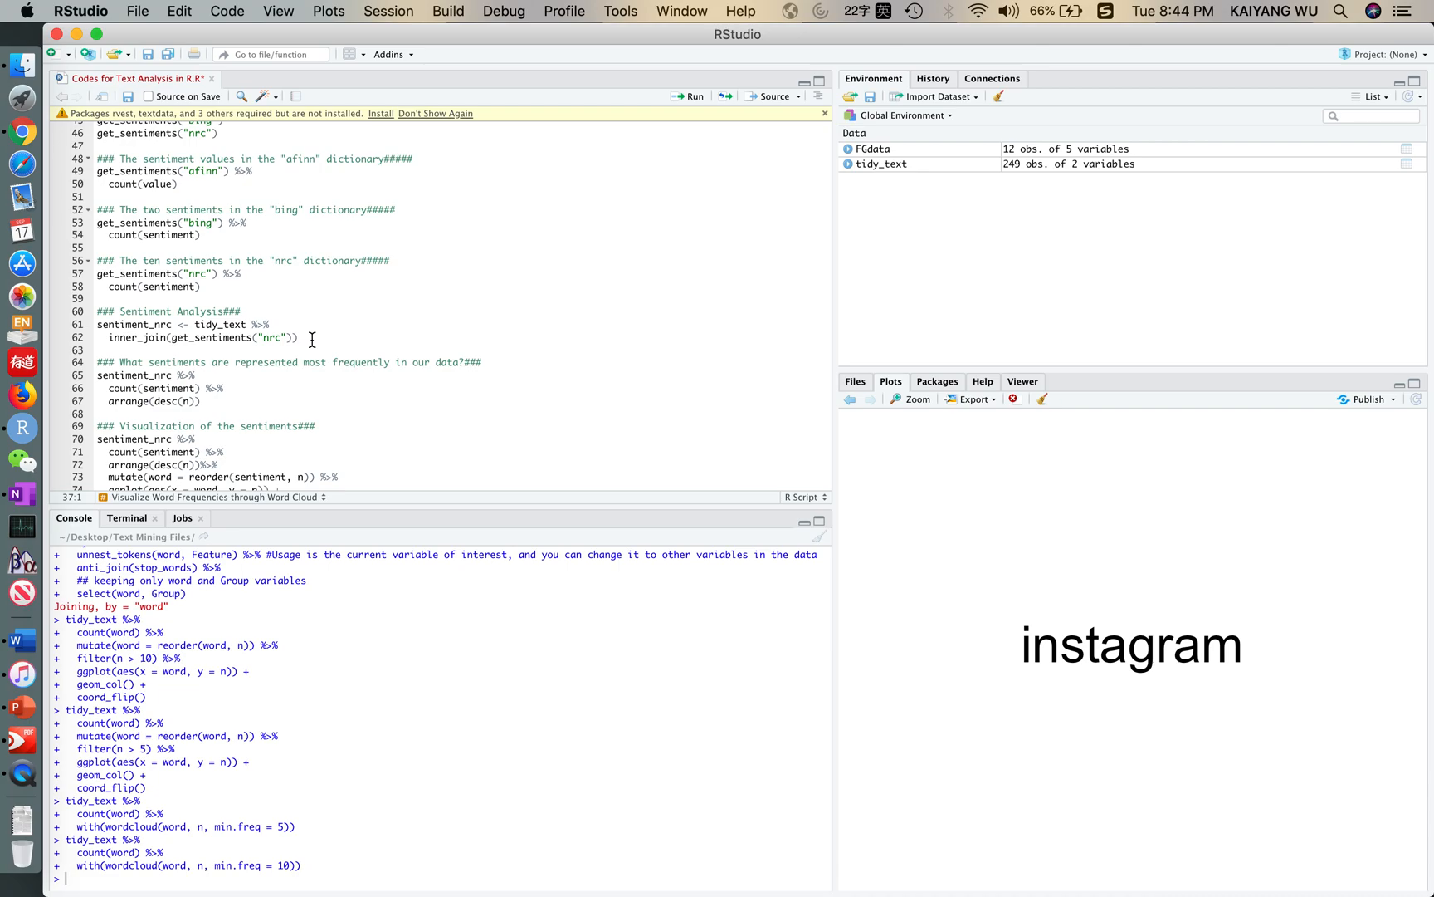
left_click_drag(312, 339, 89, 336)
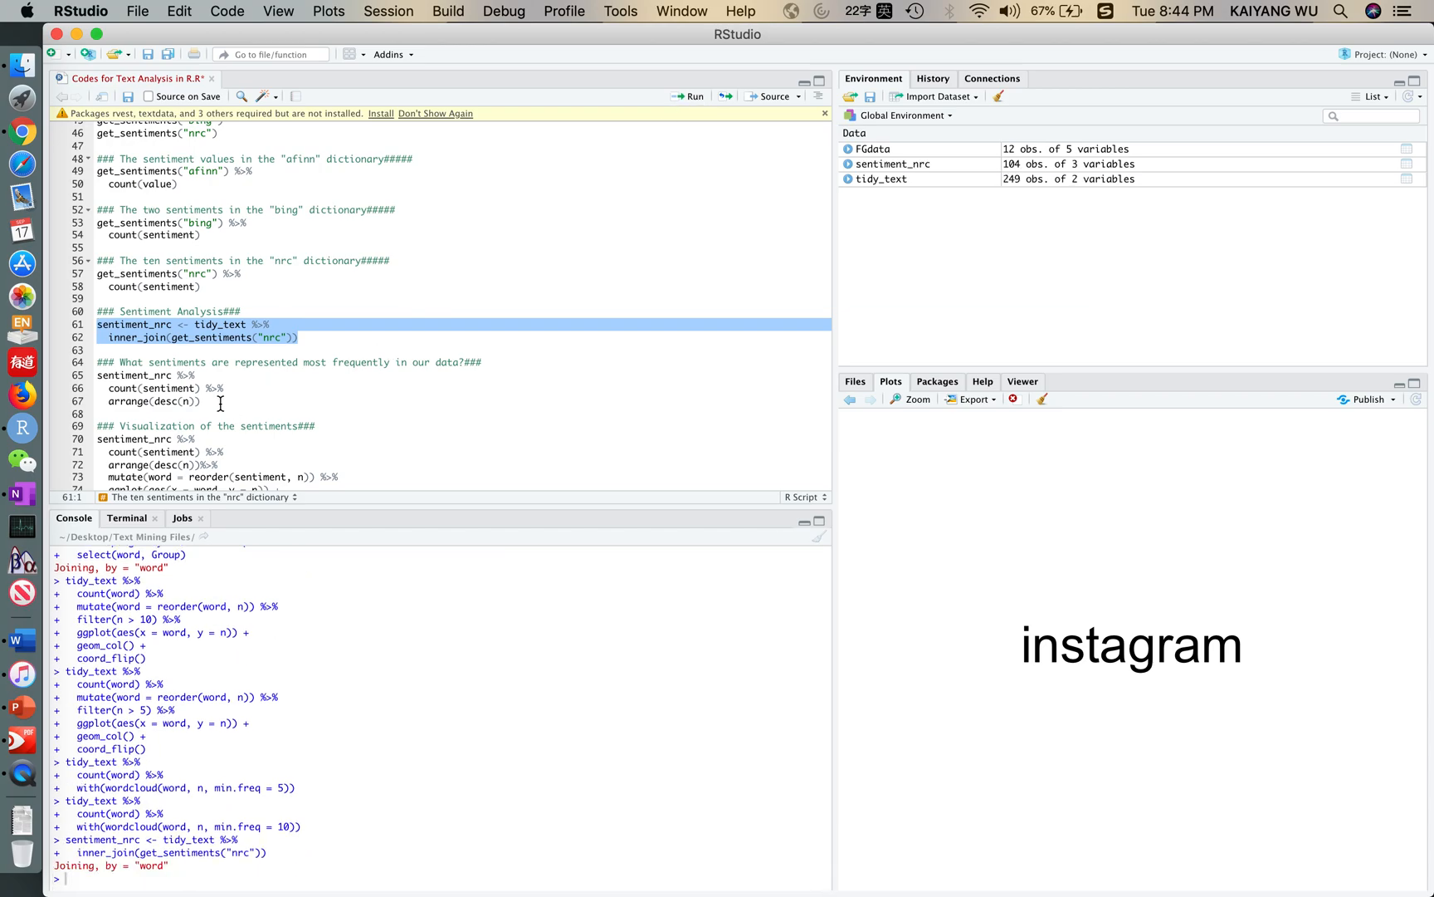
left_click_drag(221, 403, 90, 370)
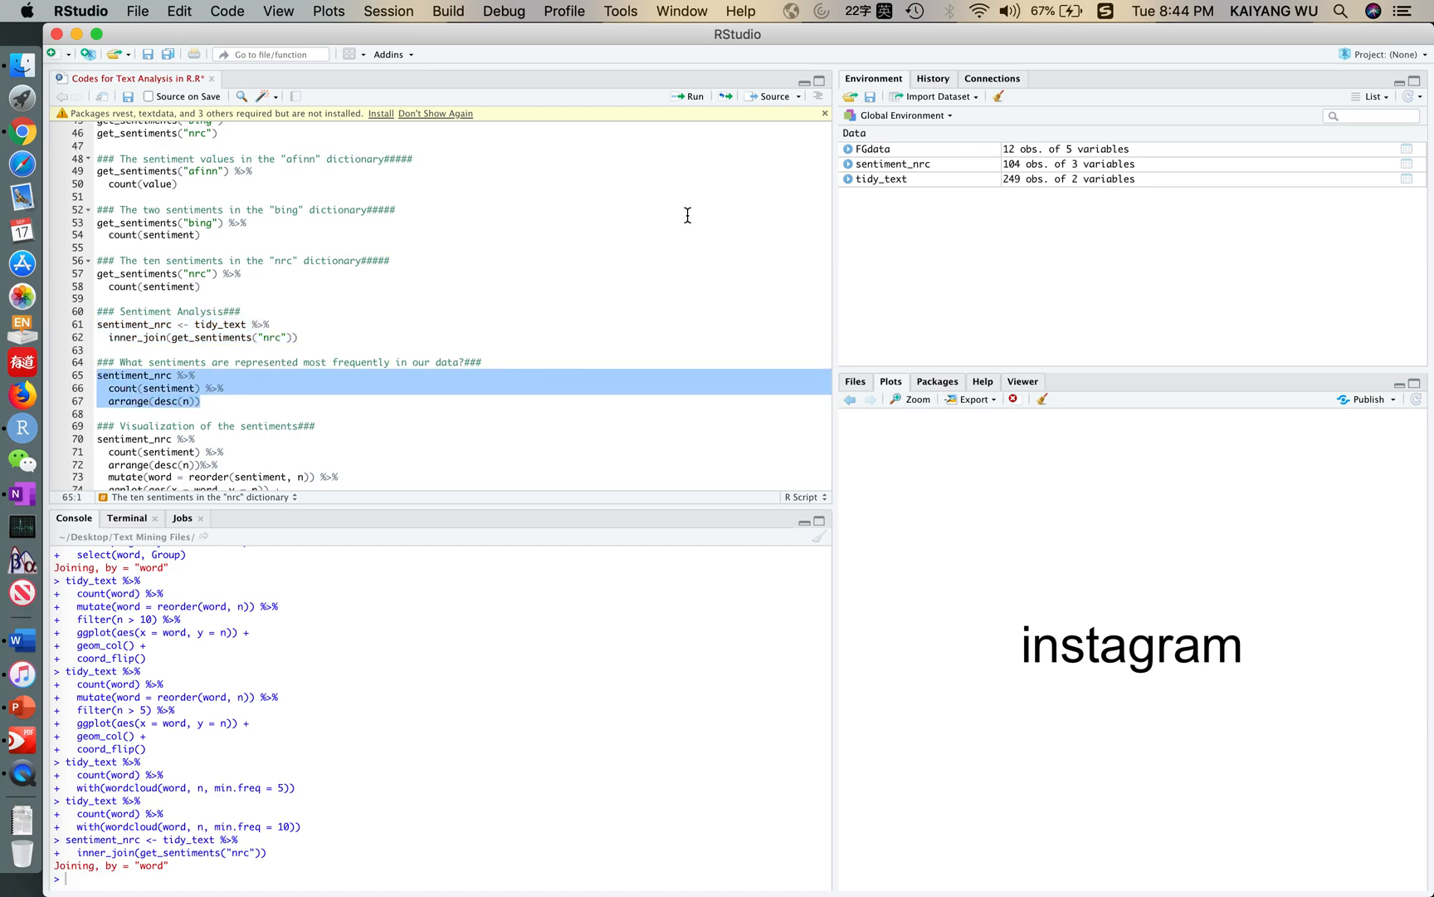
left_click(695, 97)
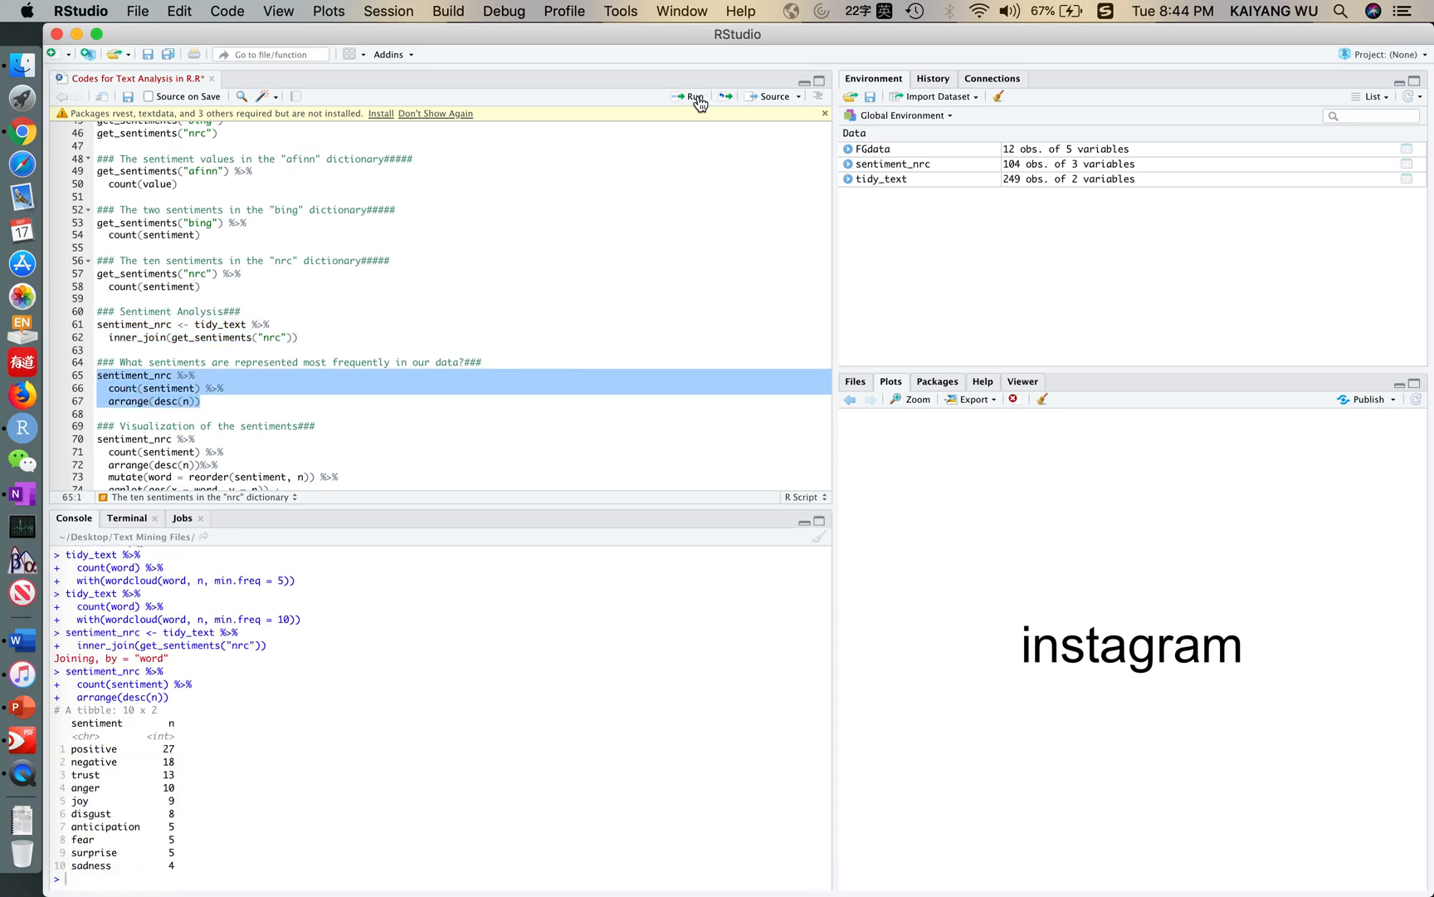
Run the bing comparison.cloud block for positive and negative words, view the plot enlarged, and close the enlarged view.
scroll(355, 440, "down", 8)
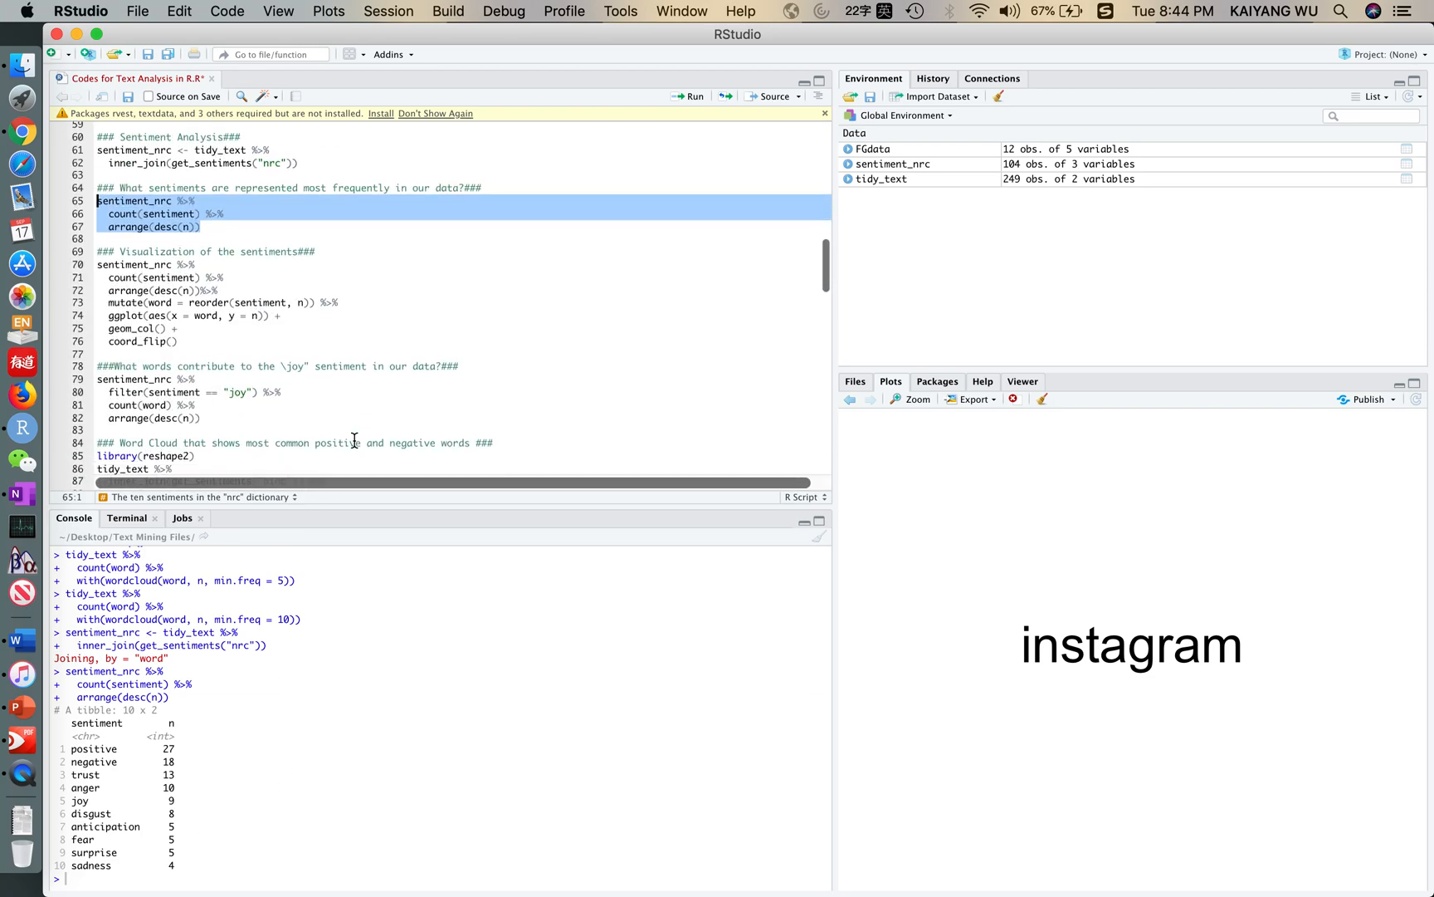
left_click_drag(307, 391, 99, 330)
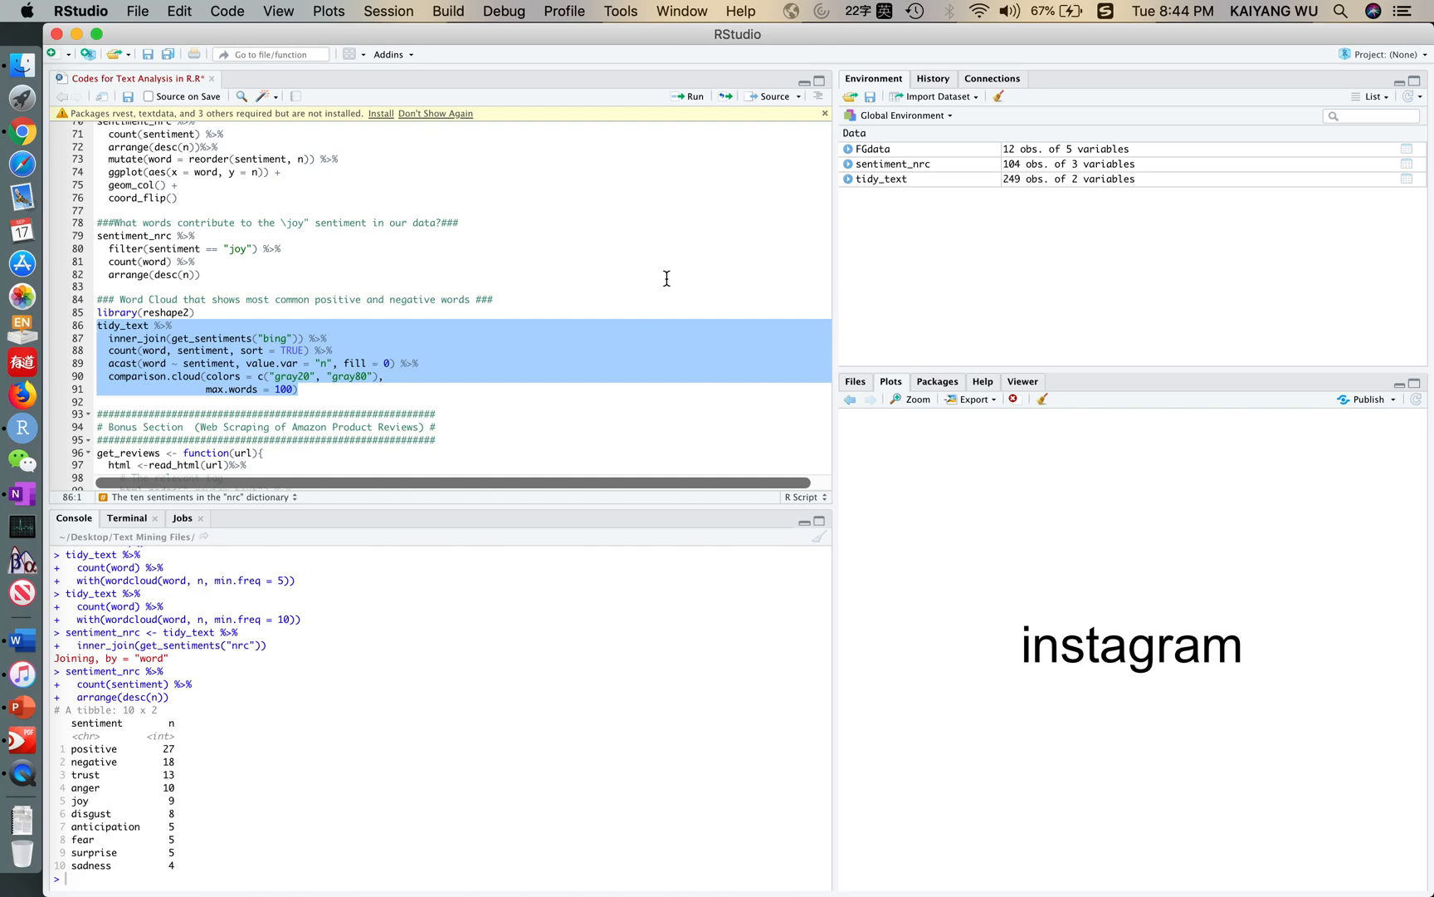
left_click(695, 98)
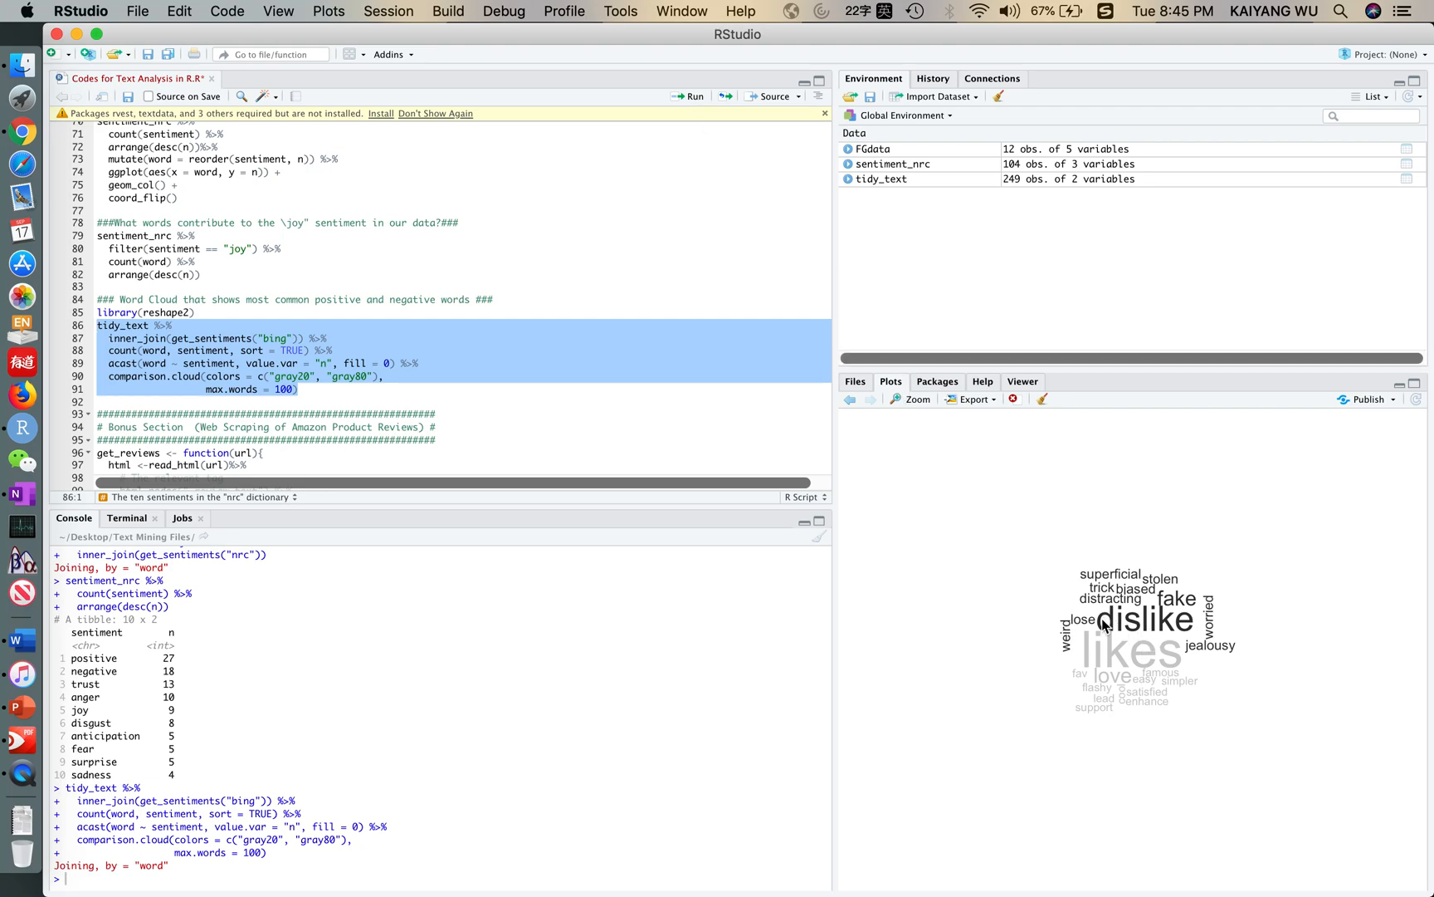
left_click(904, 407)
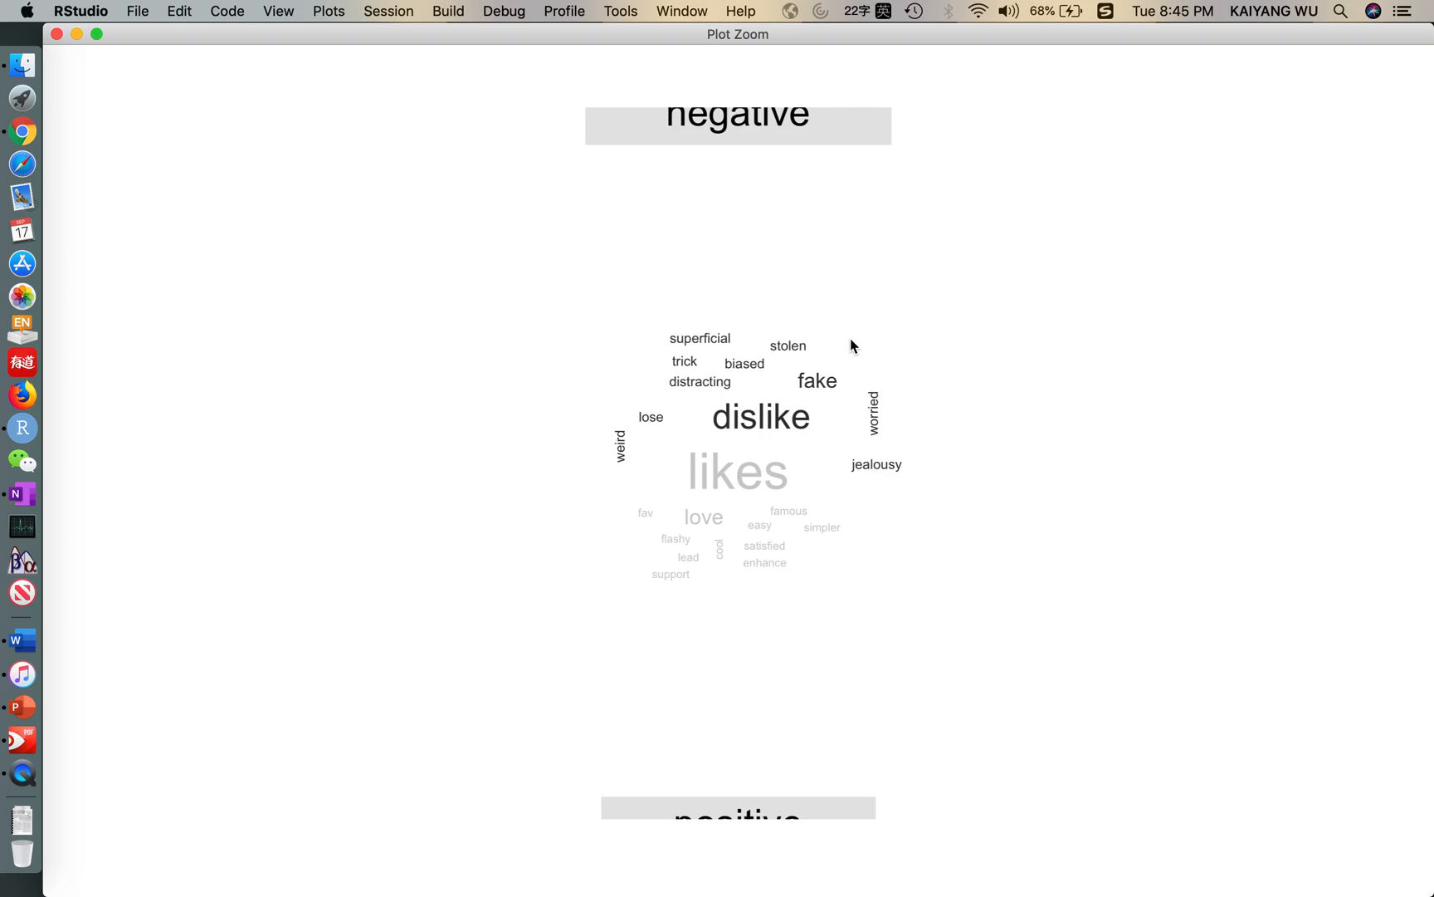
left_click(58, 37)
left_click(582, 428)
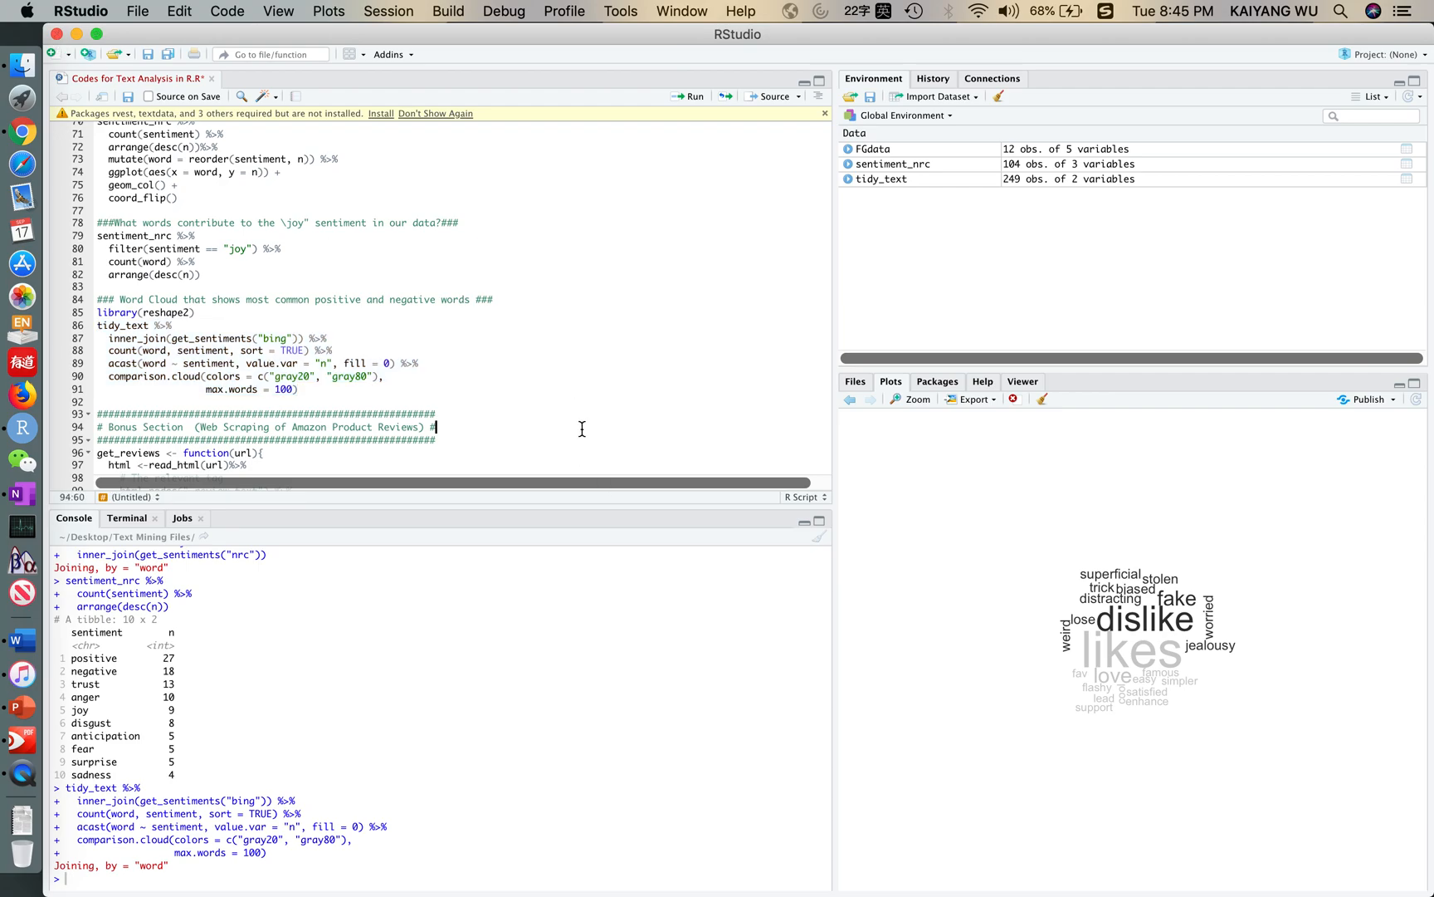
scroll(582, 428, "down", 2)
scroll(582, 428, "up", 3)
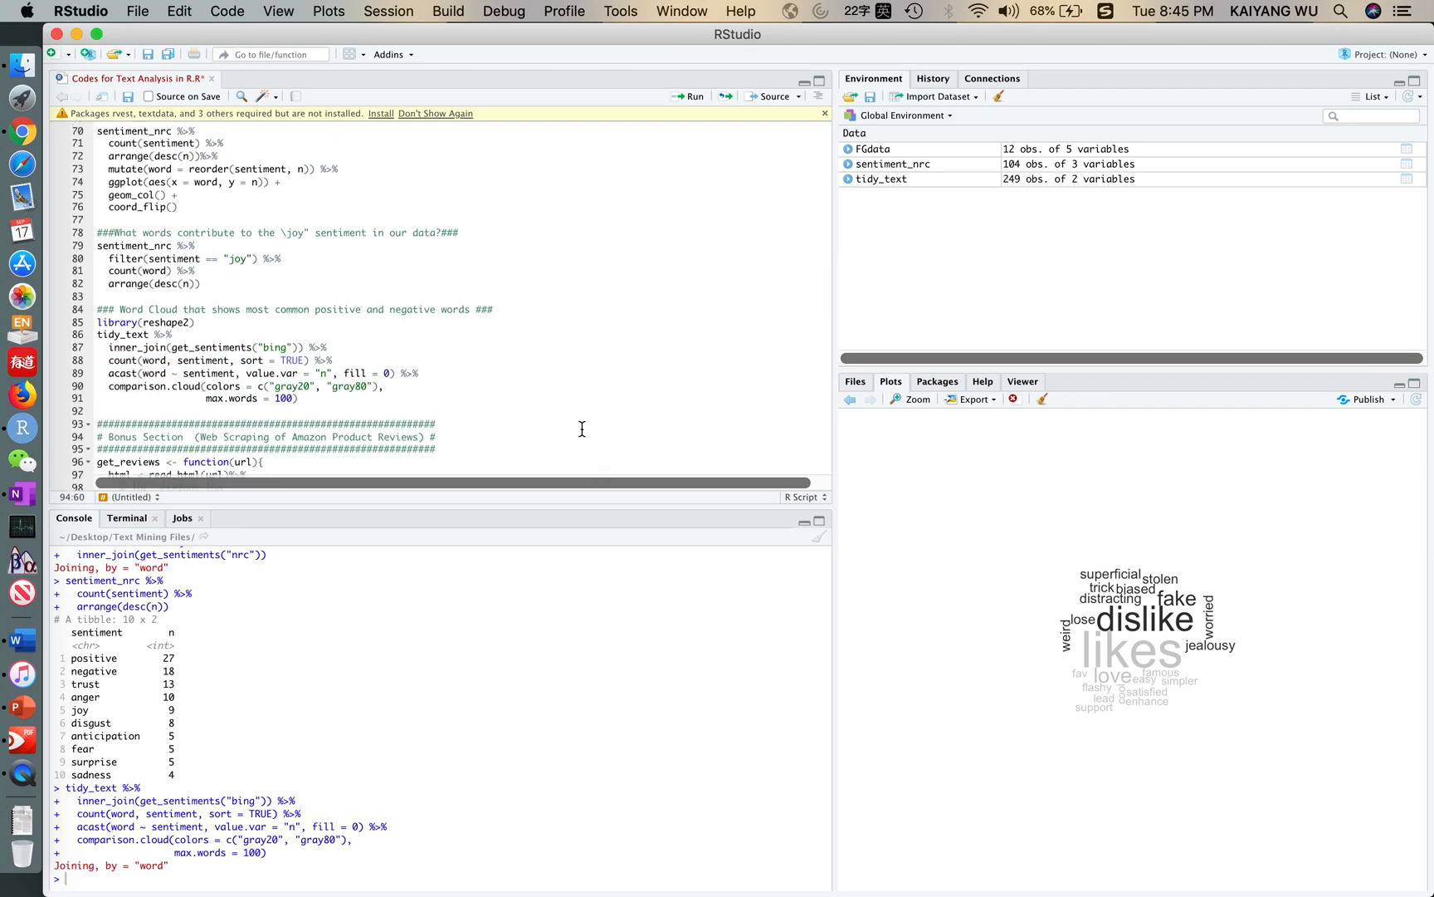
scroll(582, 428, "up", 1)
scroll(582, 428, "up", 20)
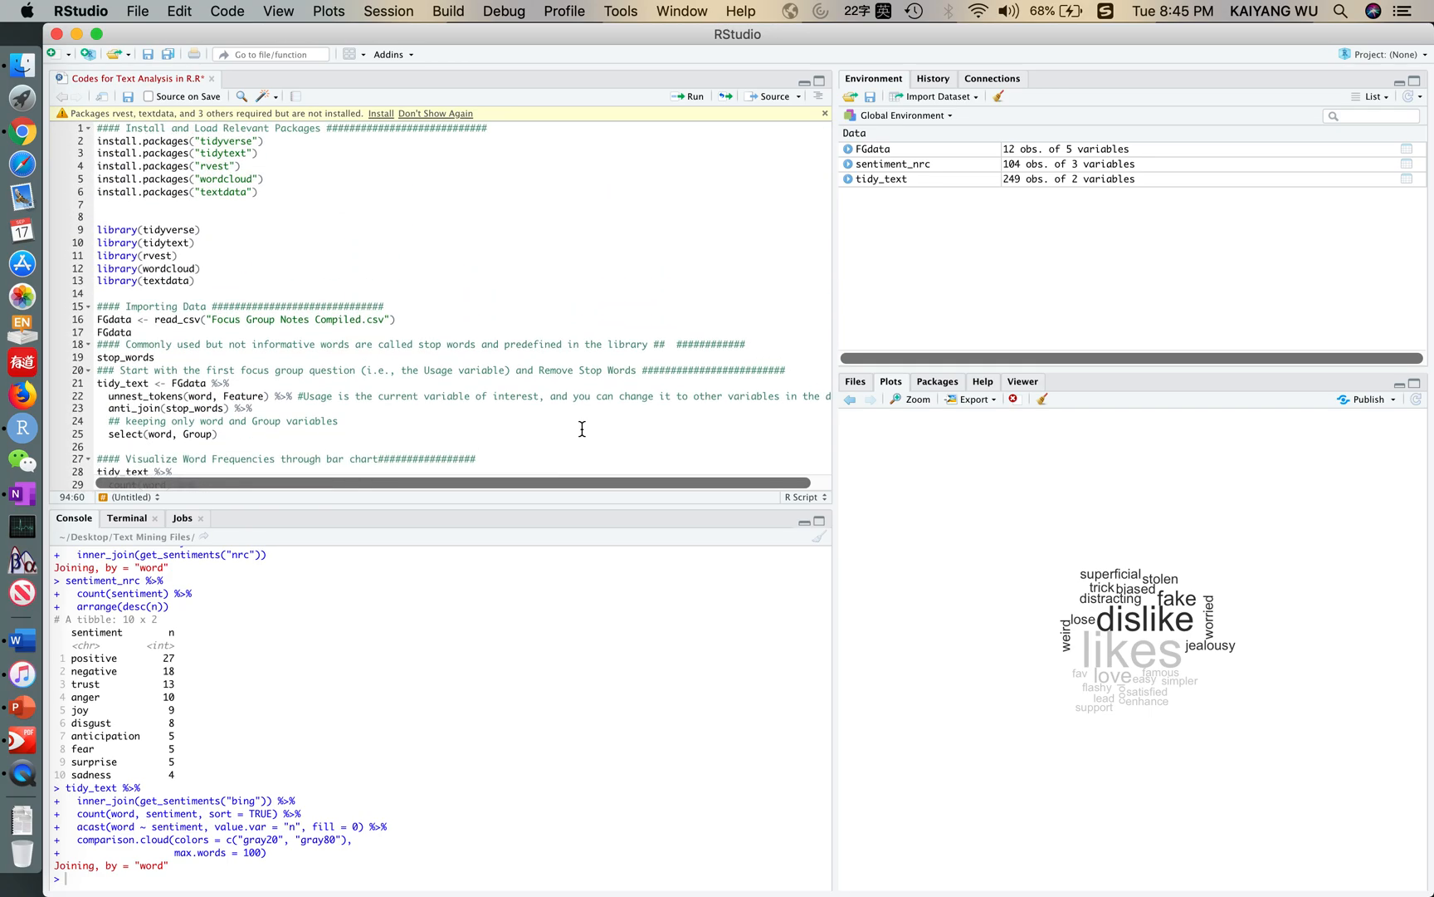
Close the main window to quit the R session.
left_click(57, 35)
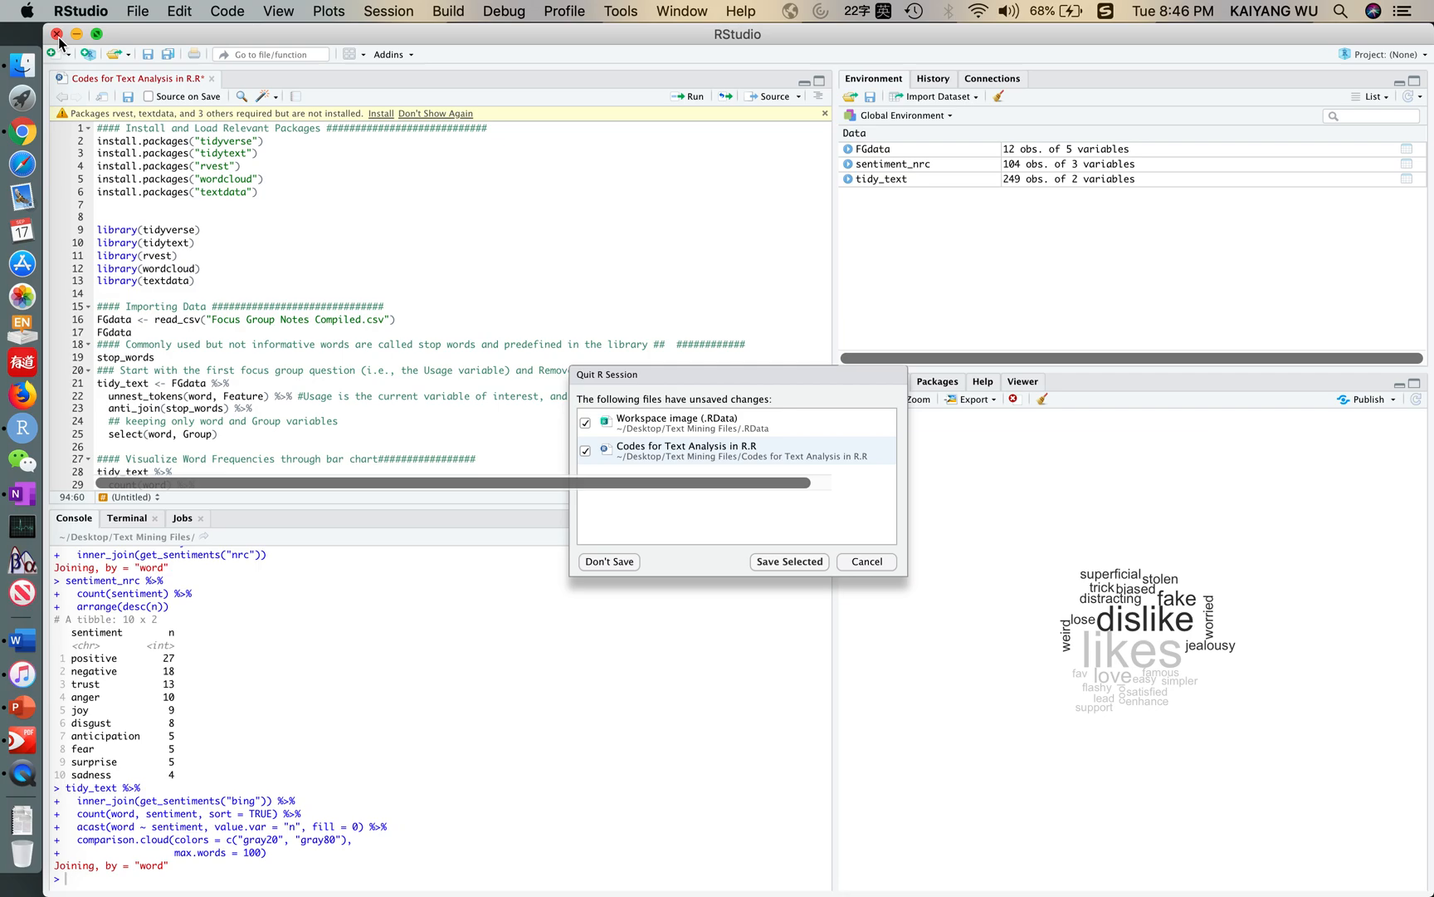